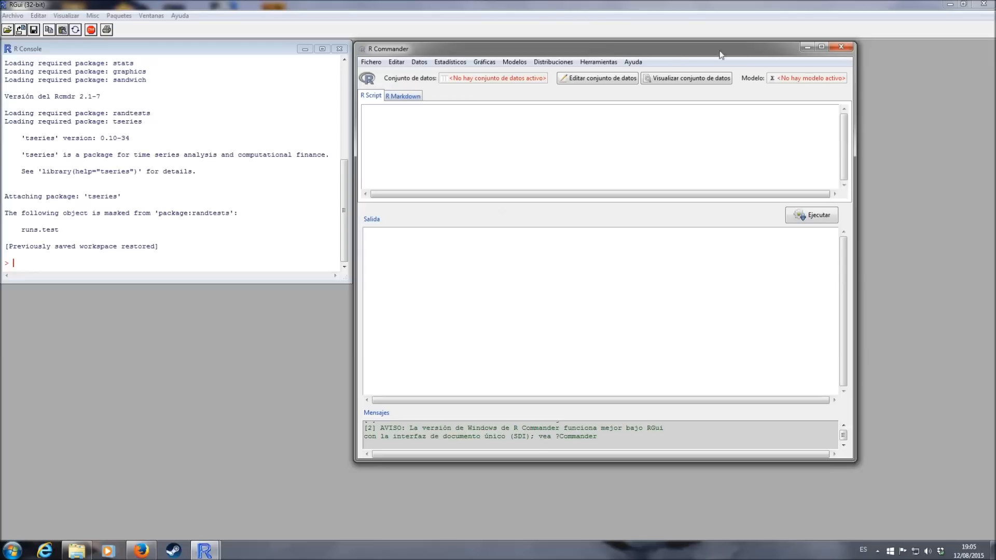
Maximize the R Commander window and look over its available commands.
click(822, 47)
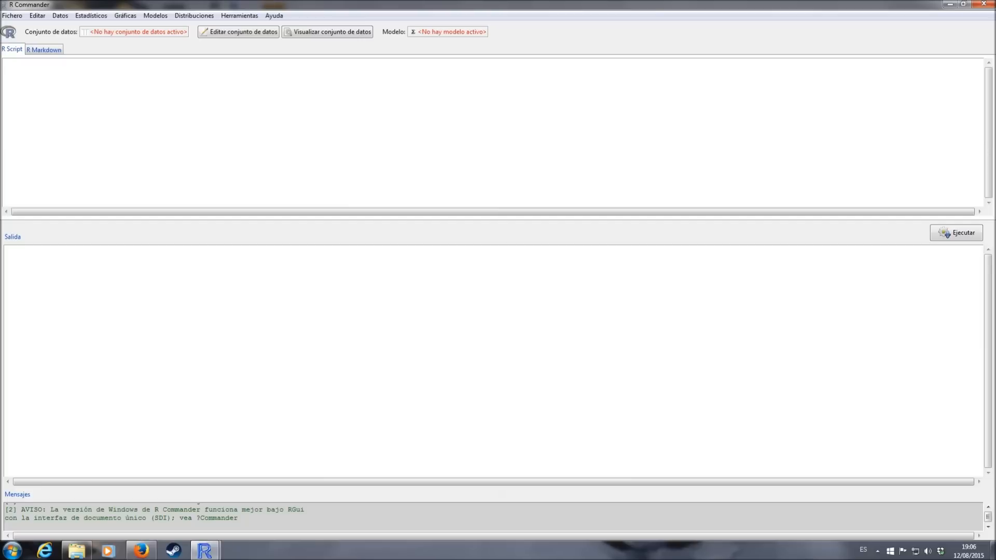
click(36, 15)
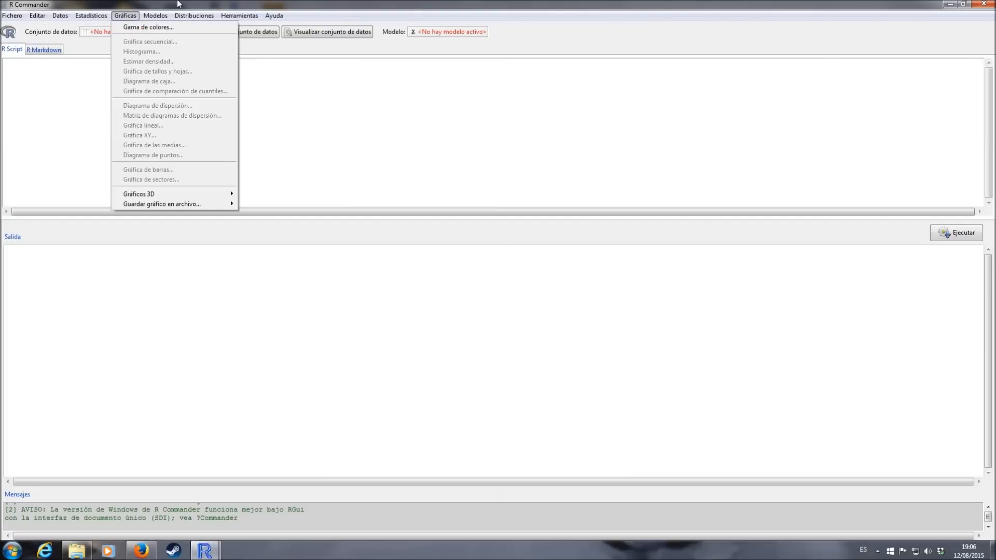
click(256, 4)
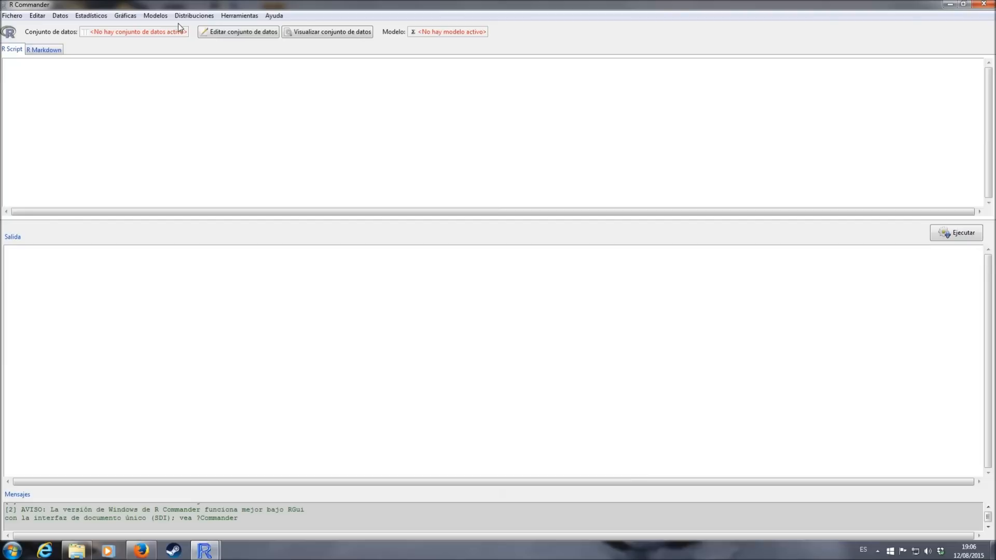
Create a new data set named Baloncesto.
click(39, 16)
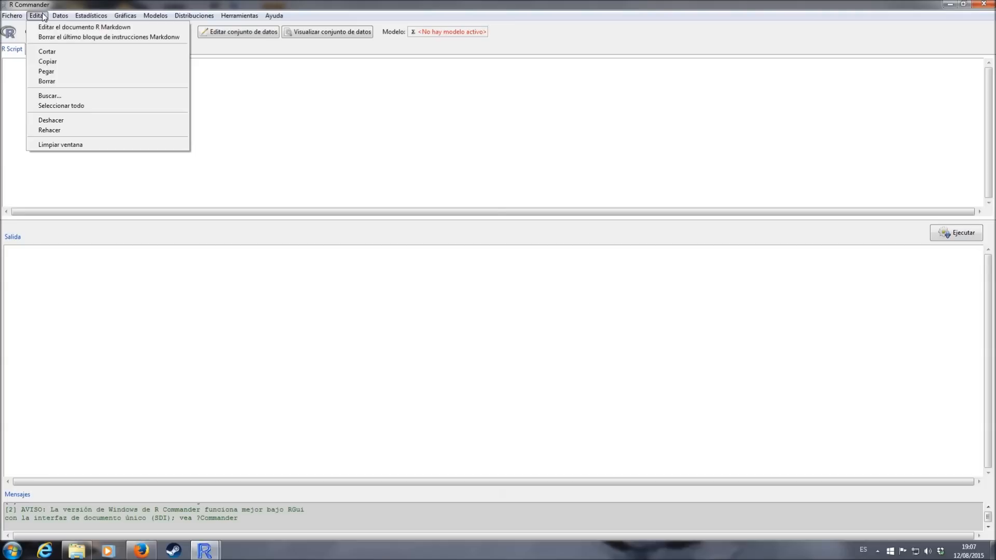
mouse_move(57, 17)
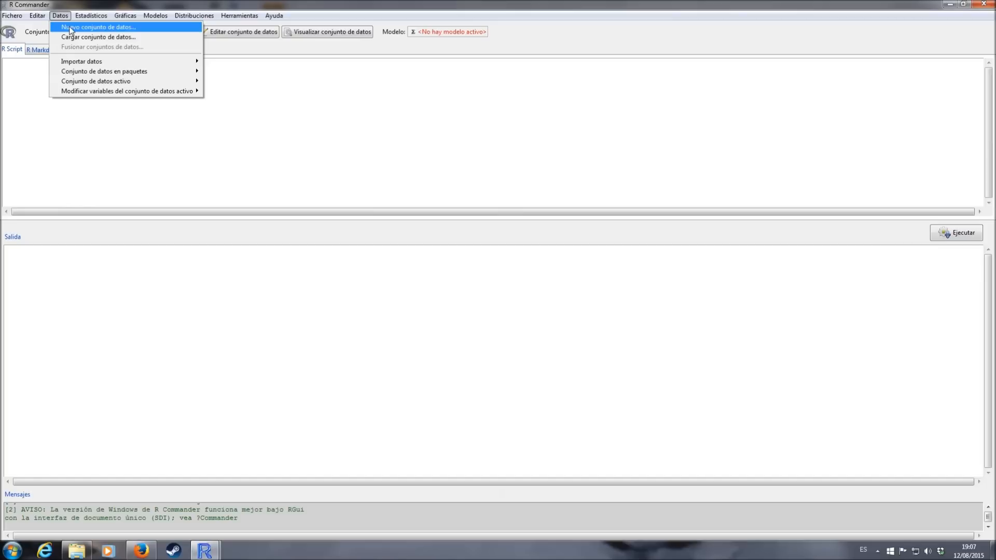
click(72, 28)
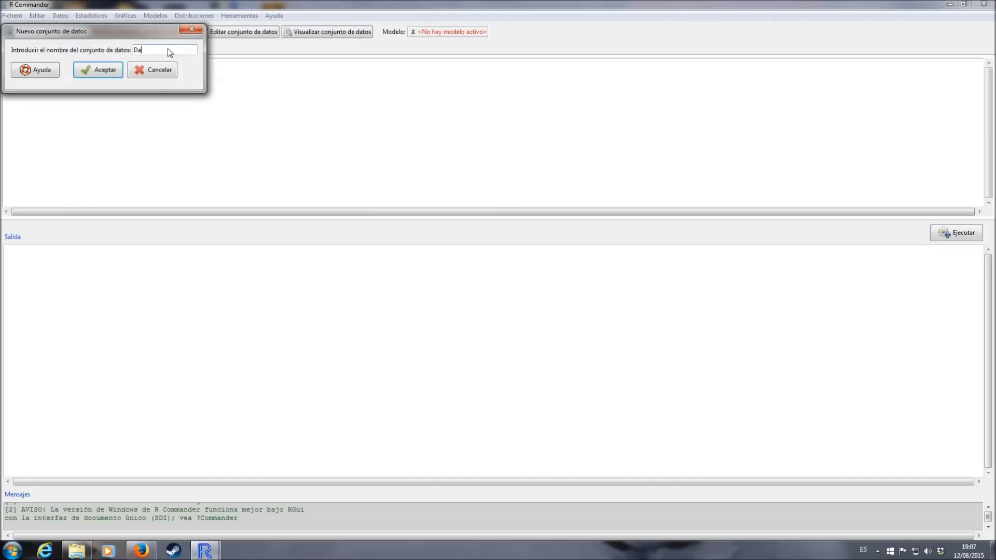
key(BackSpace)
key(BackSpace)
text(Baloncesto)
click(108, 71)
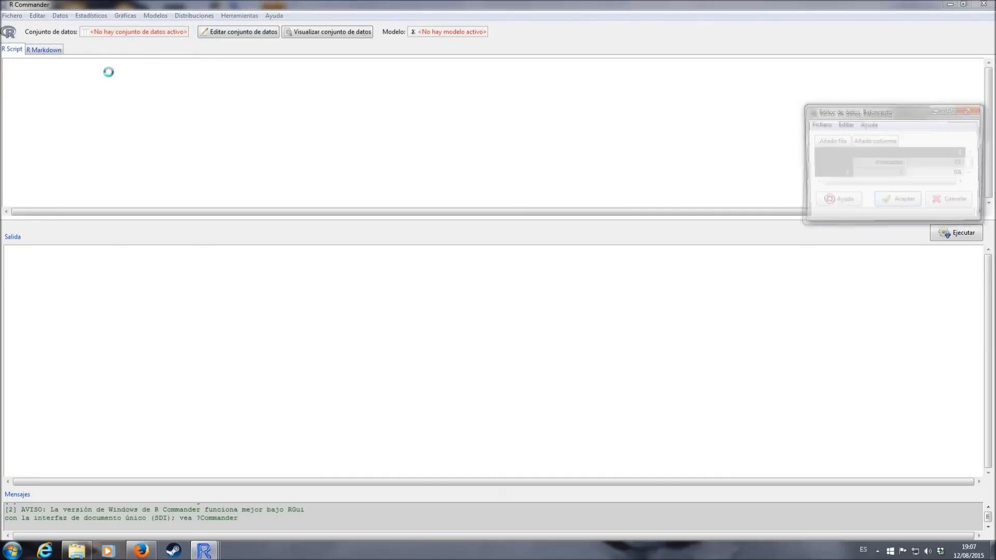
Enlarge the data editor window and add nine rows to the Baloncesto data set, for ten in total.
drag(910, 112, 323, 61)
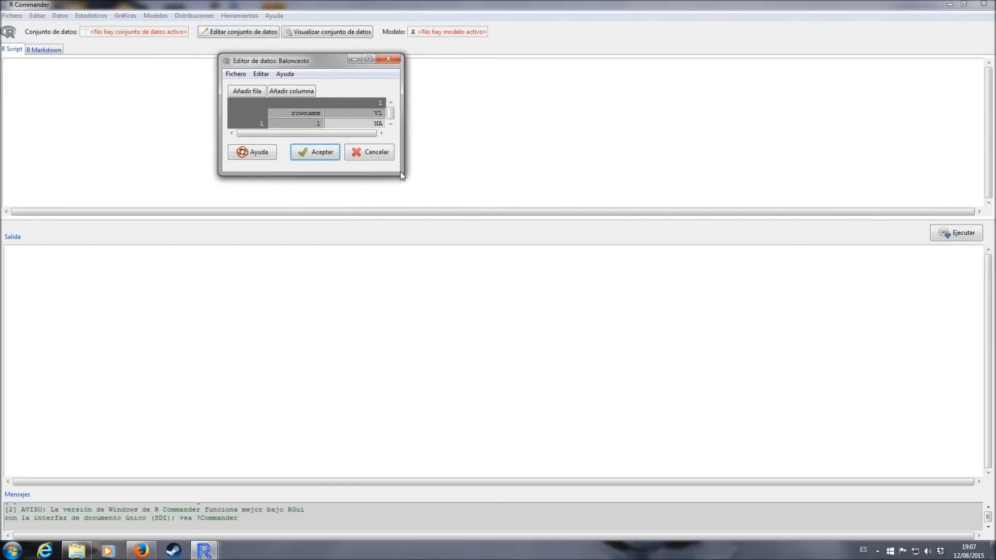
drag(402, 177, 657, 356)
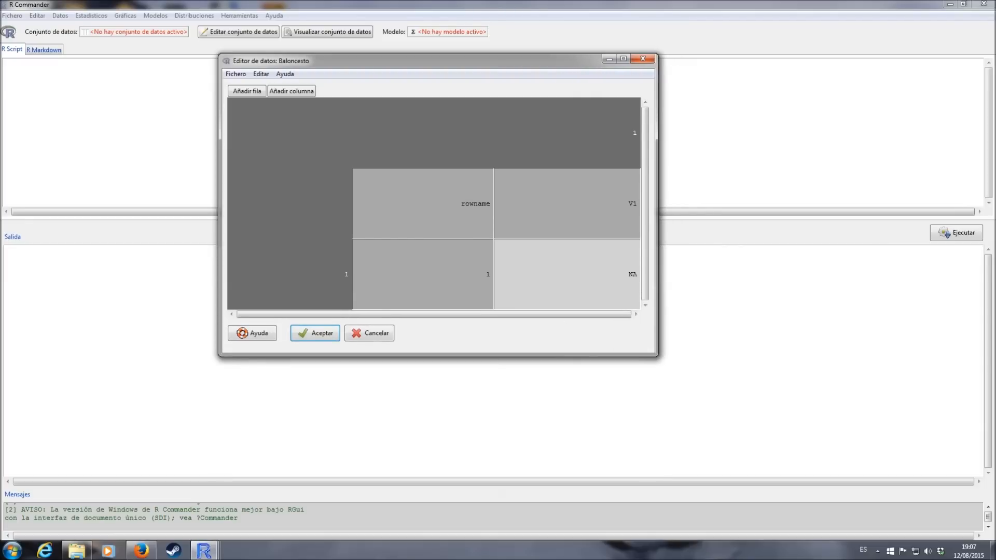
click(248, 94)
click(248, 94)
click(248, 93)
click(248, 93)
click(248, 94)
click(248, 94)
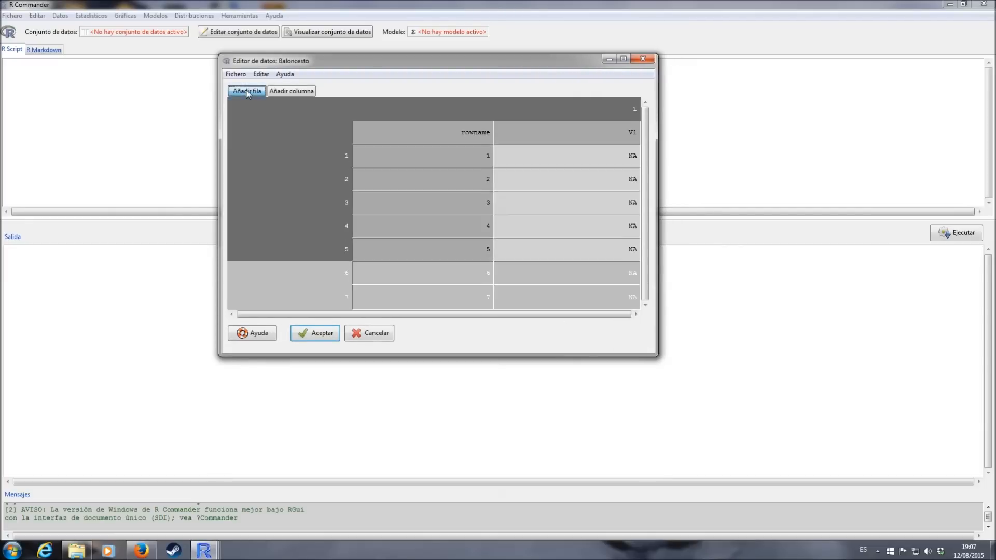
click(248, 93)
double_click(248, 93)
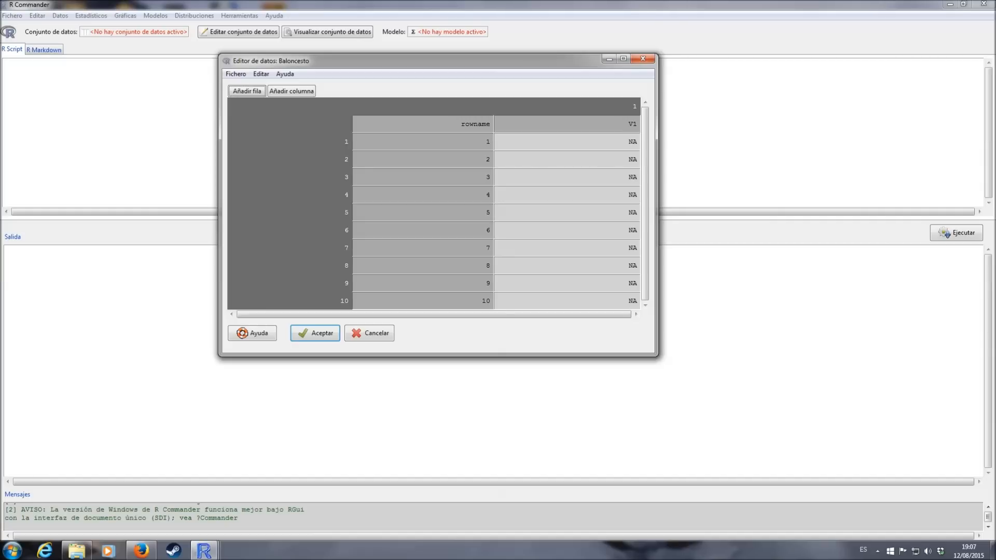
Add four columns to the Baloncesto data set, for five variables in total.
click(299, 92)
click(299, 92)
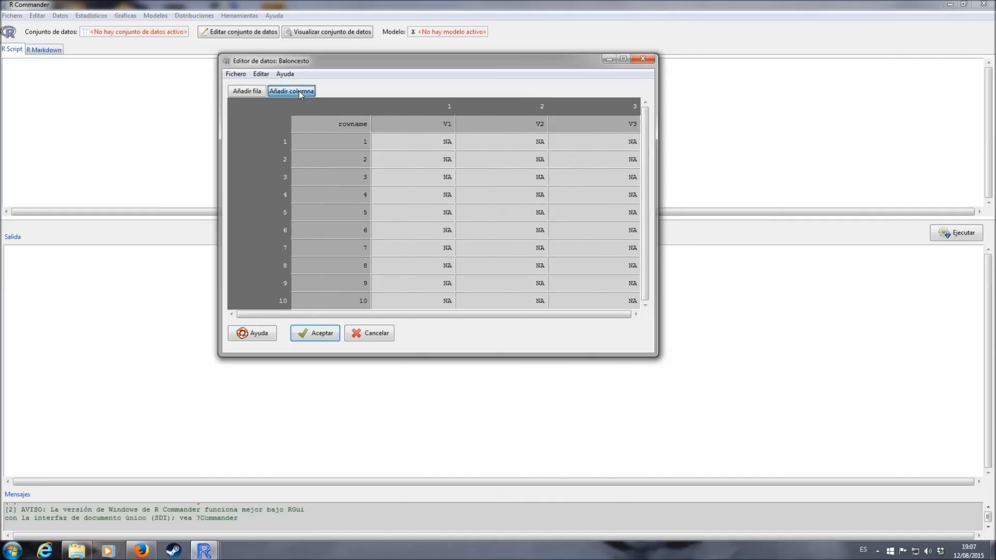
click(299, 92)
click(299, 92)
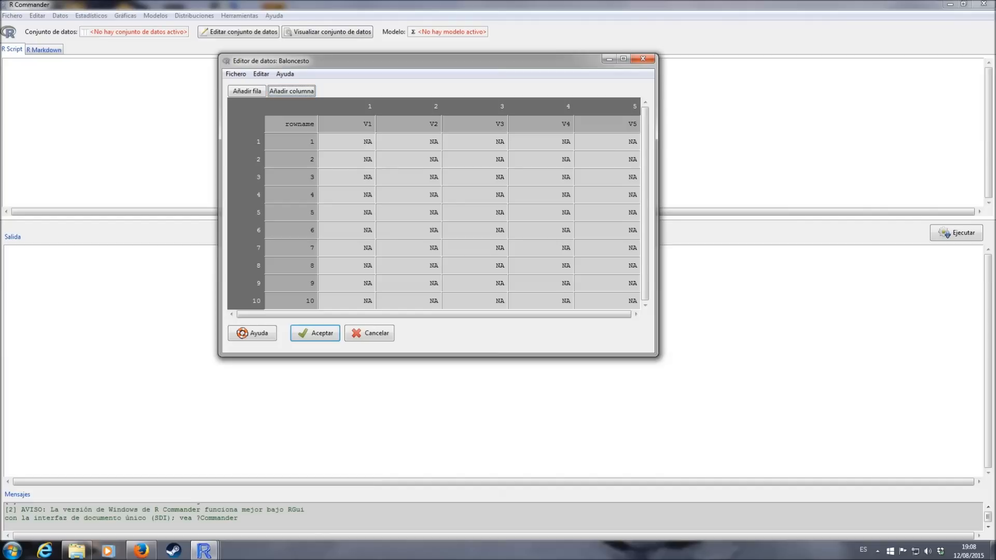
Rename the first variable column Dorsal and the second Posicion.
click(367, 124)
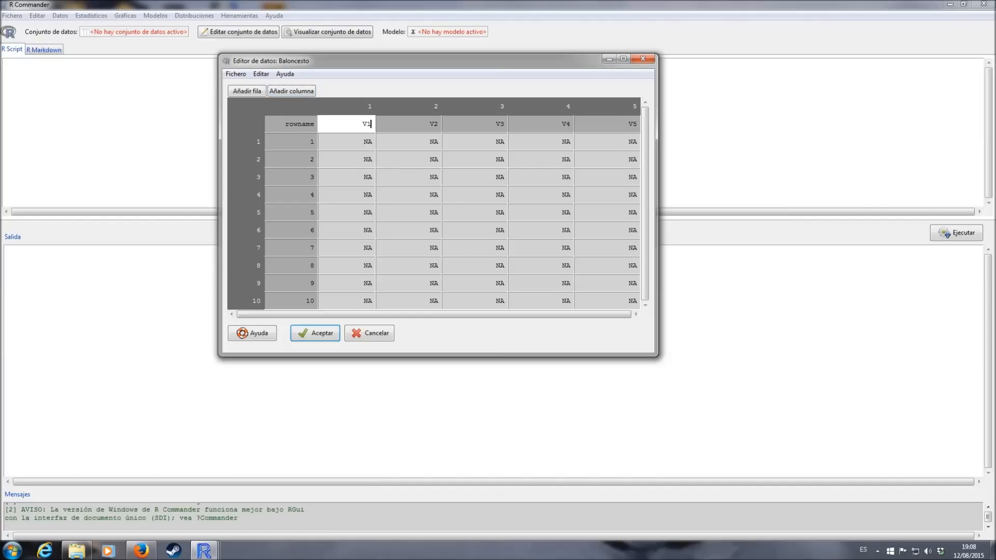
key(BackSpace)
key(BackSpace)
text(Dorsal)
click(408, 124)
key(BackSpace)
key(BackSpace)
text(Posioc)
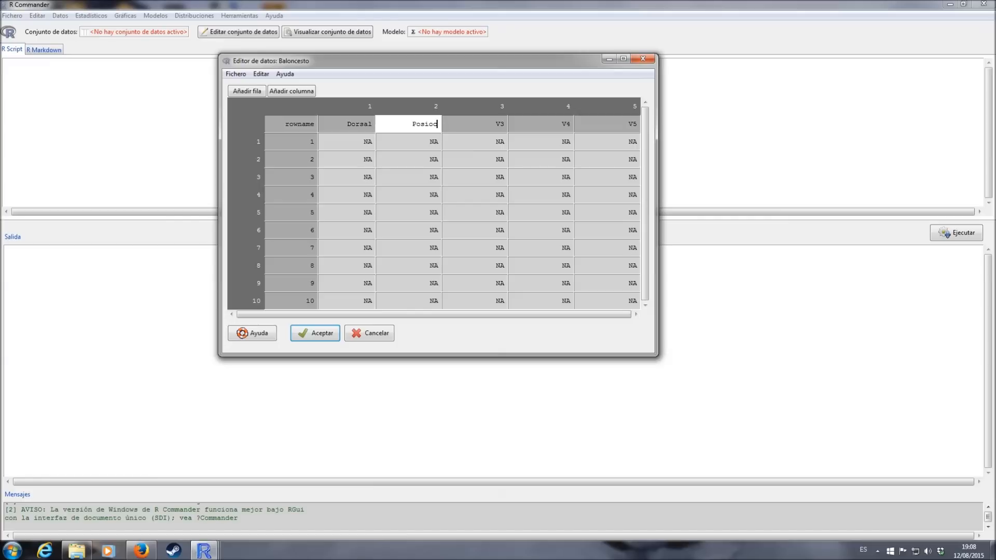
key(BackSpace)
key(BackSpace)
text(cion)
Rename the third variable column Edad.
click(474, 124)
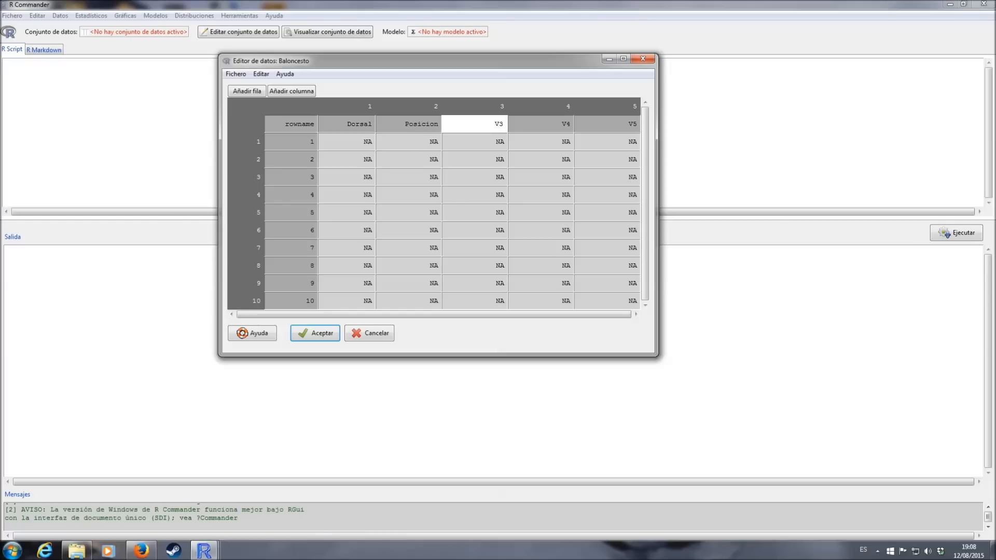
key(BackSpace)
key(BackSpace)
text(dad)
key(Tab)
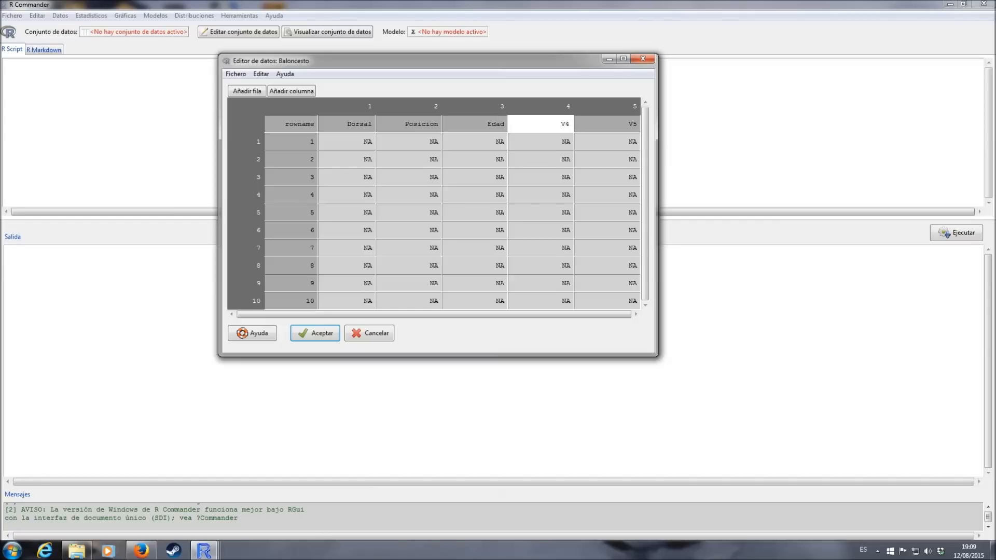
Rename the fourth variable column Altura and the fifth Peso.
key(BackSpace)
key(BackSpace)
text(Altura)
key(Tab)
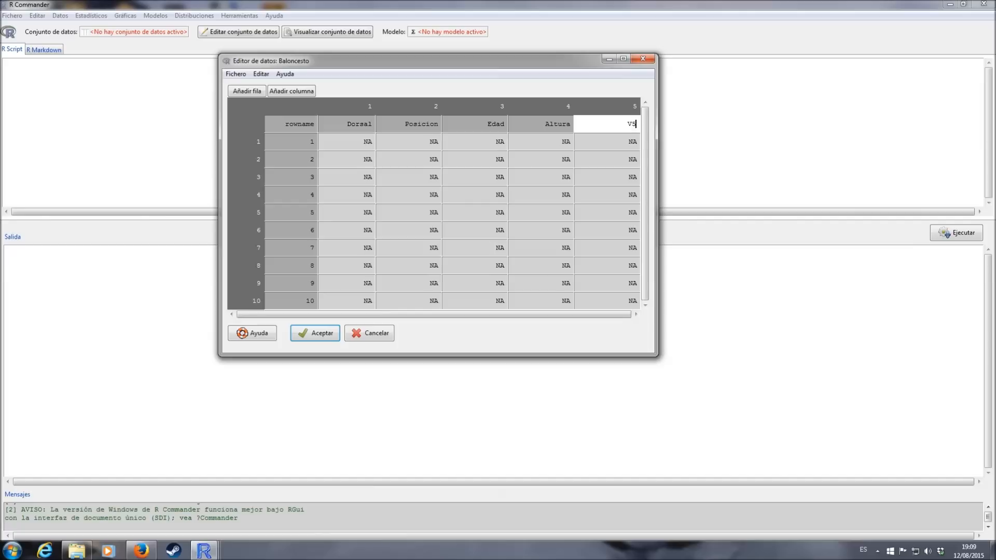
key(BackSpace)
key(BackSpace)
text(Peso)
click(541, 142)
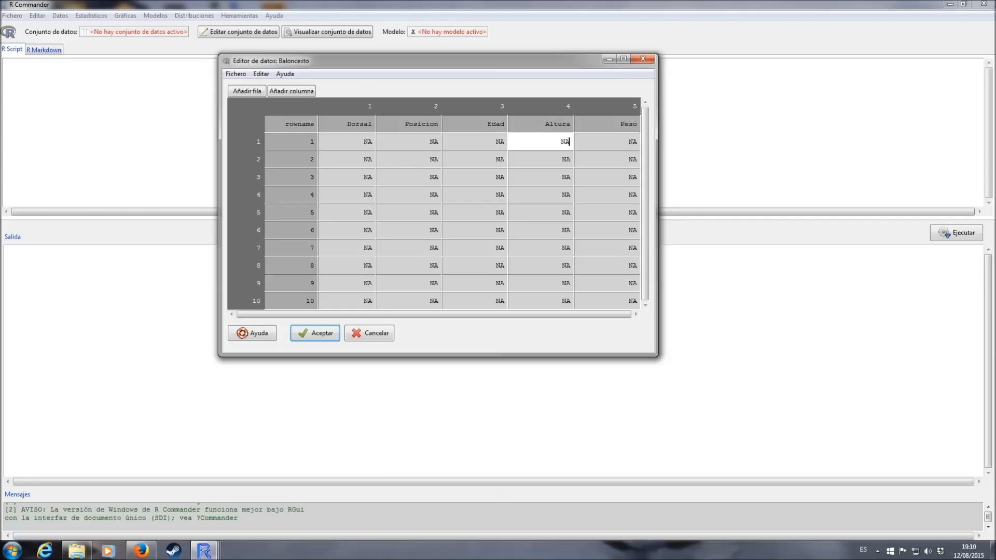
Enter 4 and 6 in the Dorsal column for rows 1 and 2.
click(348, 142)
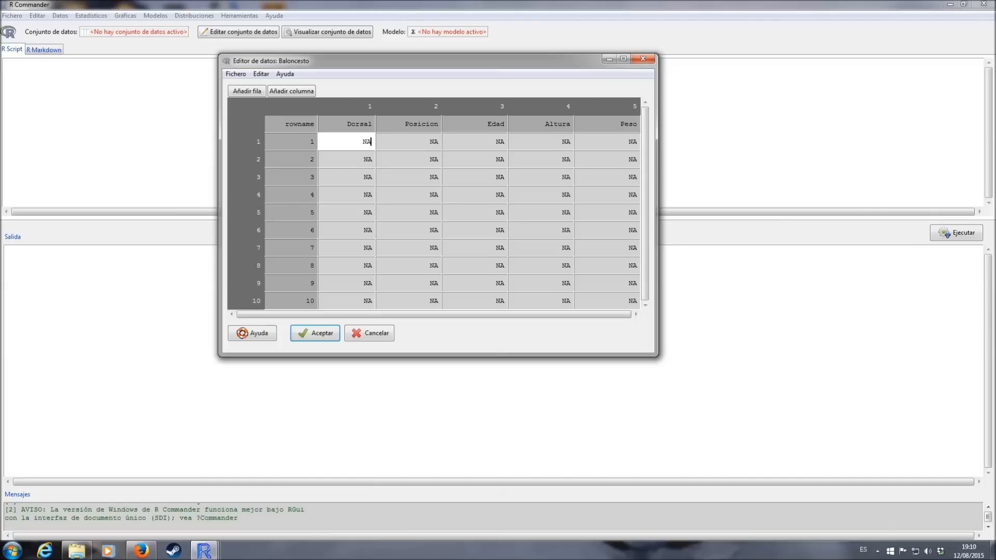
click(412, 141)
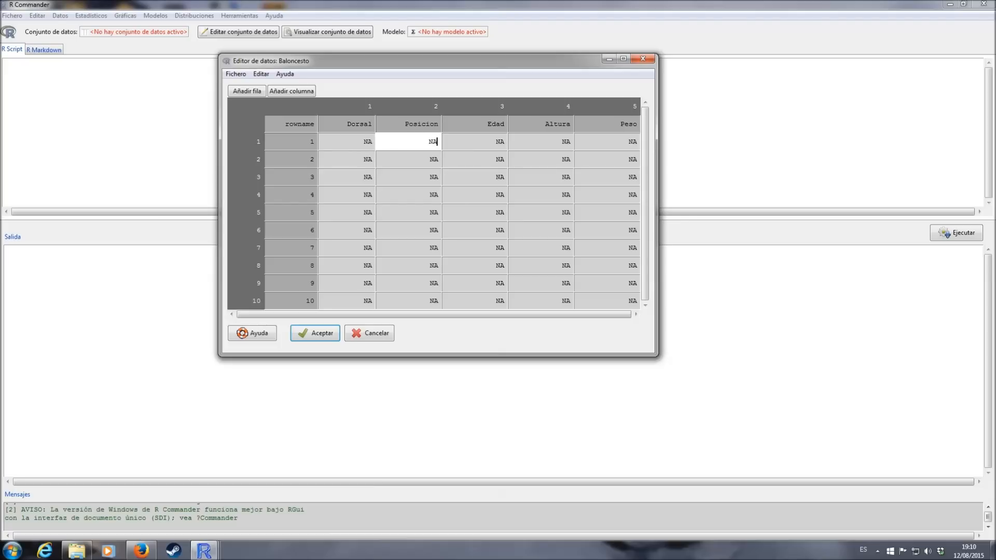
click(365, 141)
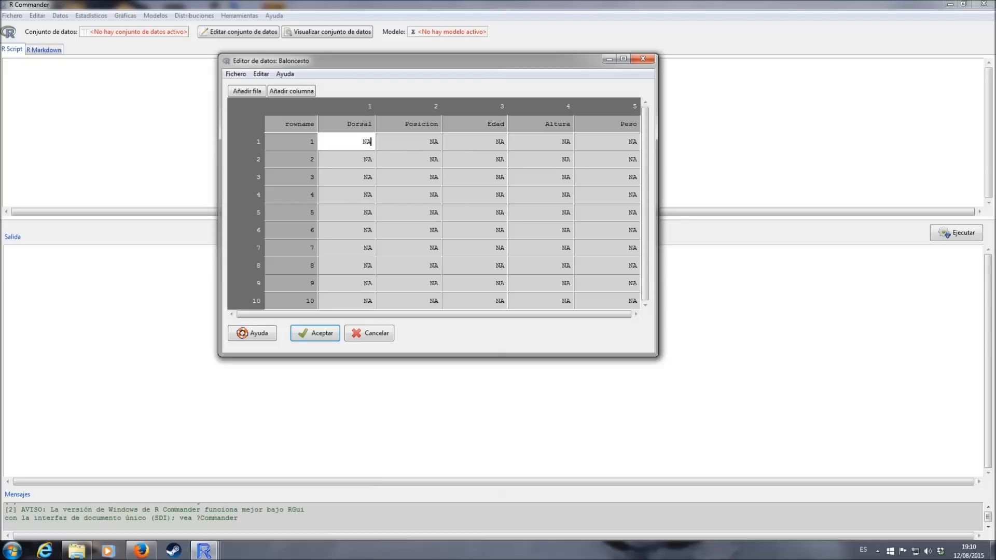
key(BackSpace)
text(4)
key(Return)
key(BackSpace)
key(BackSpace)
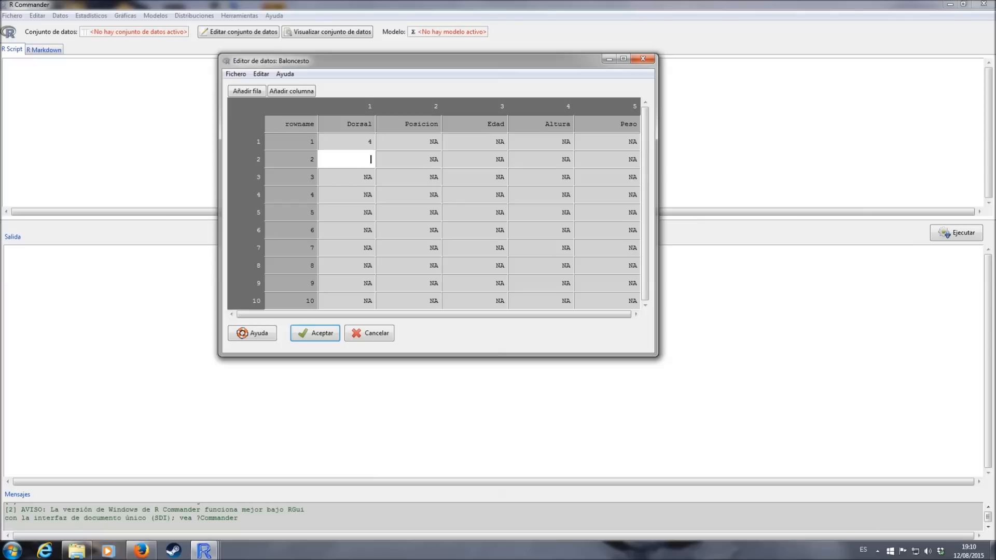
text(6)
key(Return)
Accept the data entered so far and close the data editor.
key(Return)
key(Return)
key(Return)
key(Return)
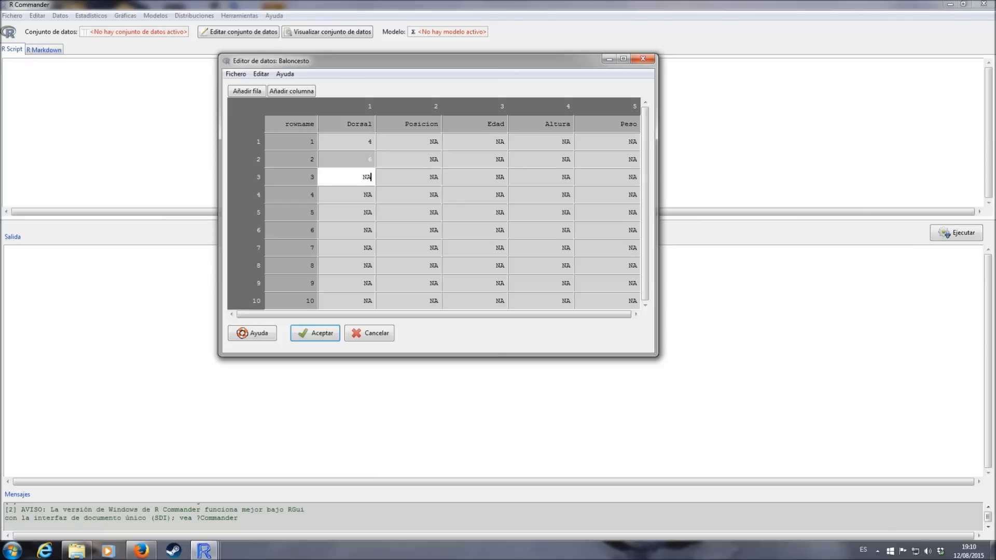
key(Up)
key(Up)
key(Up)
key(Up)
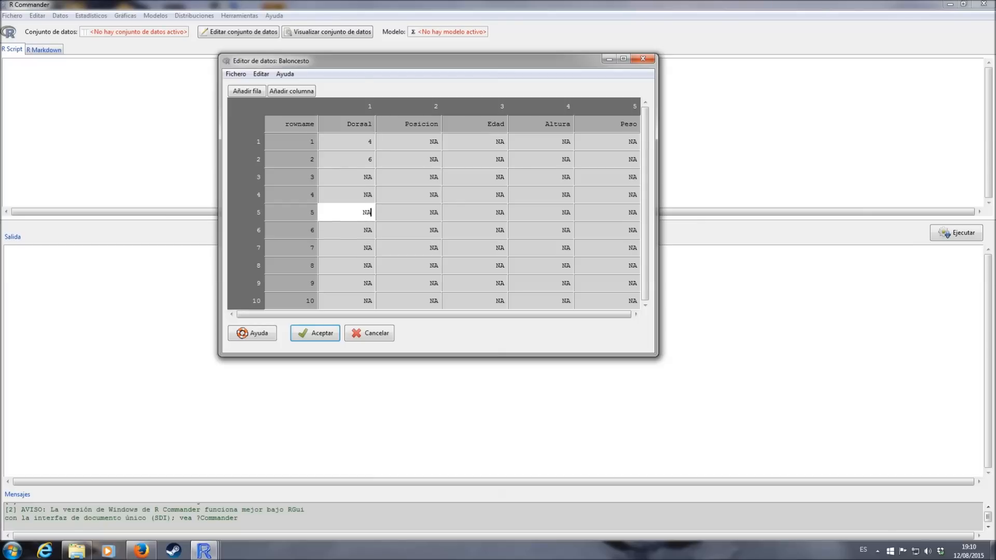
key(Return)
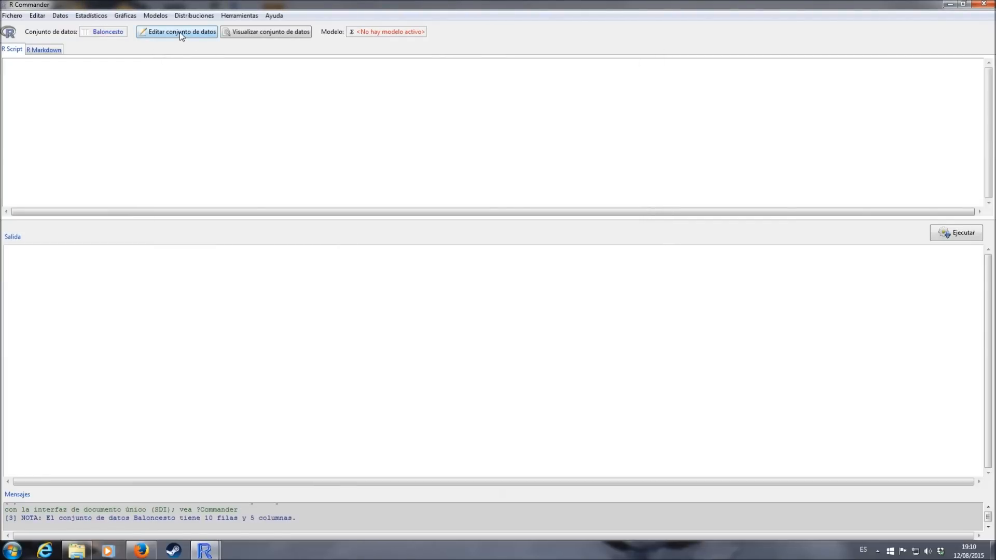
Reopen the Baloncesto data set for editing, bring its editor window towards the middle and enlarge it.
click(179, 32)
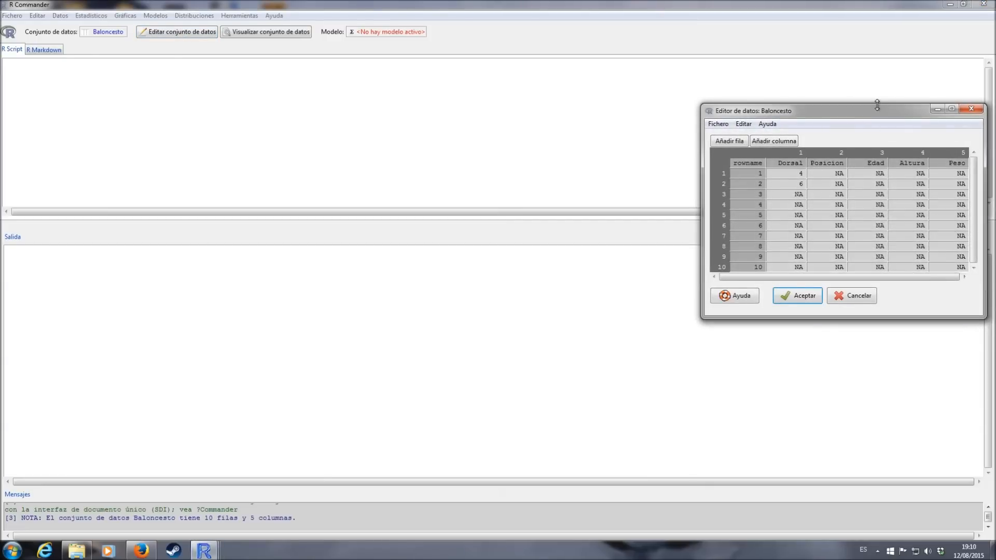
drag(864, 113, 461, 70)
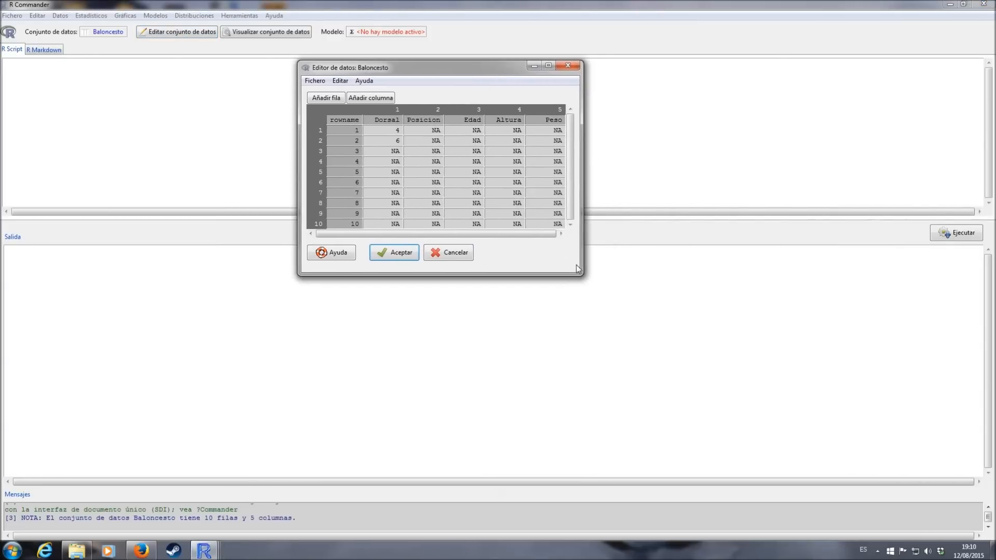
drag(578, 269, 721, 399)
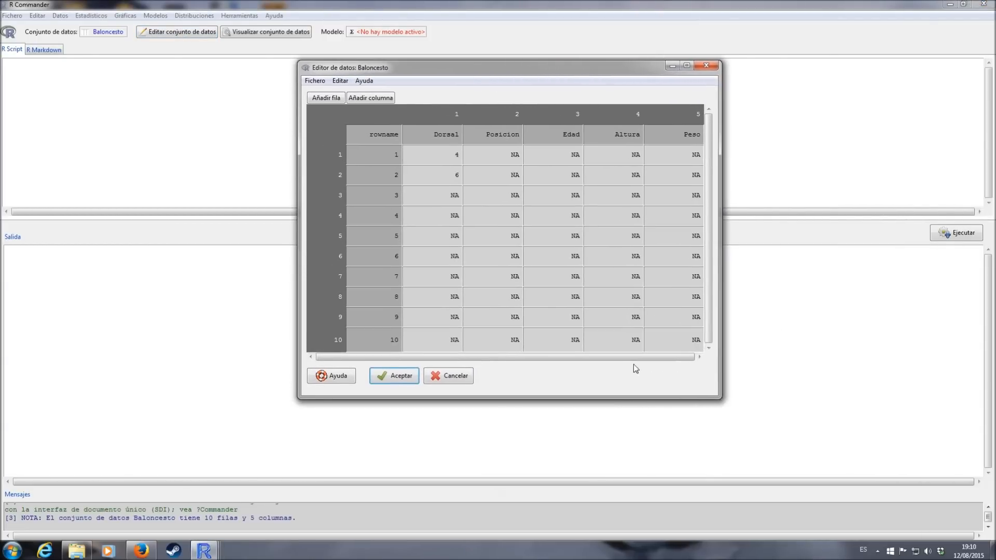
Clear the Dorsal cell in row 3.
click(457, 195)
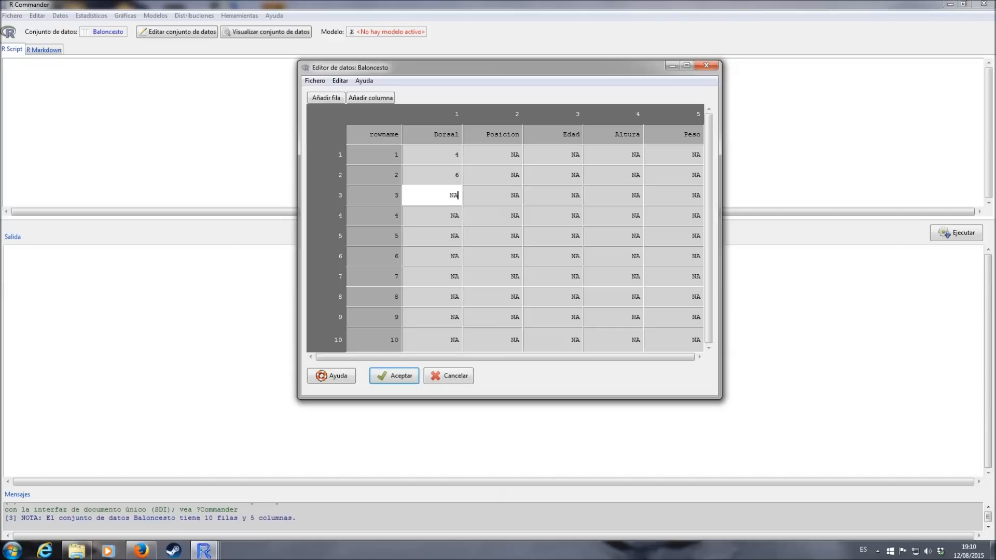
click(442, 215)
click(498, 216)
click(498, 236)
click(441, 195)
key(BackSpace)
key(BackSpace)
key(Down)
key(Right)
key(Left)
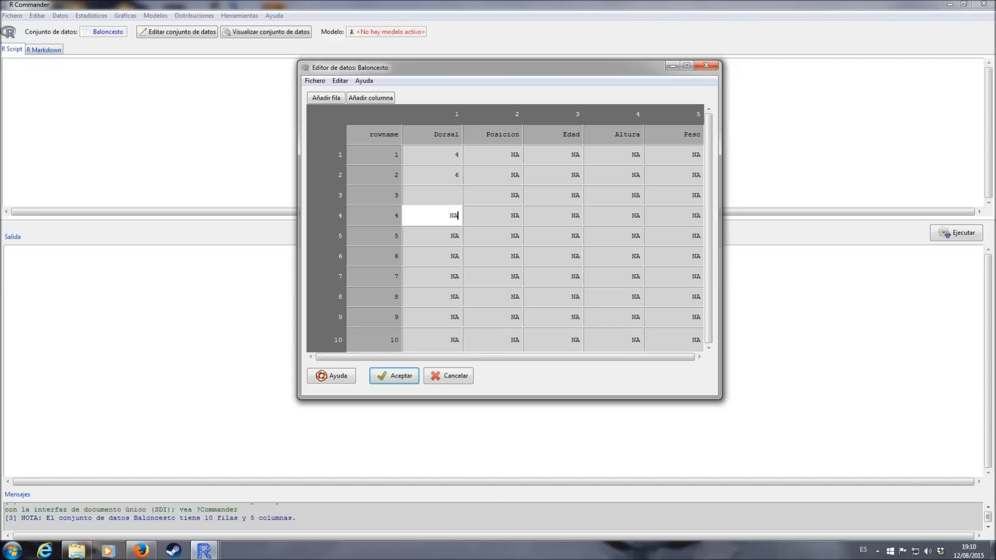
key(Up)
key(Down)
key(Up)
key(Right)
key(Right)
key(Down)
key(Down)
key(Left)
key(Left)
key(Left)
key(Up)
key(Up)
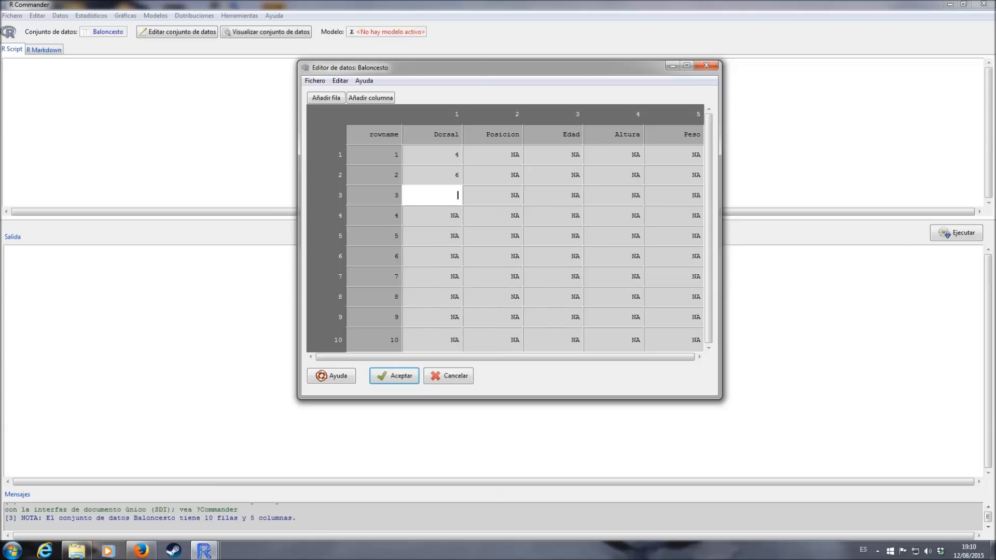
Enter 7, 8 and 9 in the Dorsal column for rows 3, 4 and 5.
text(7)
key(Return)
text(8)
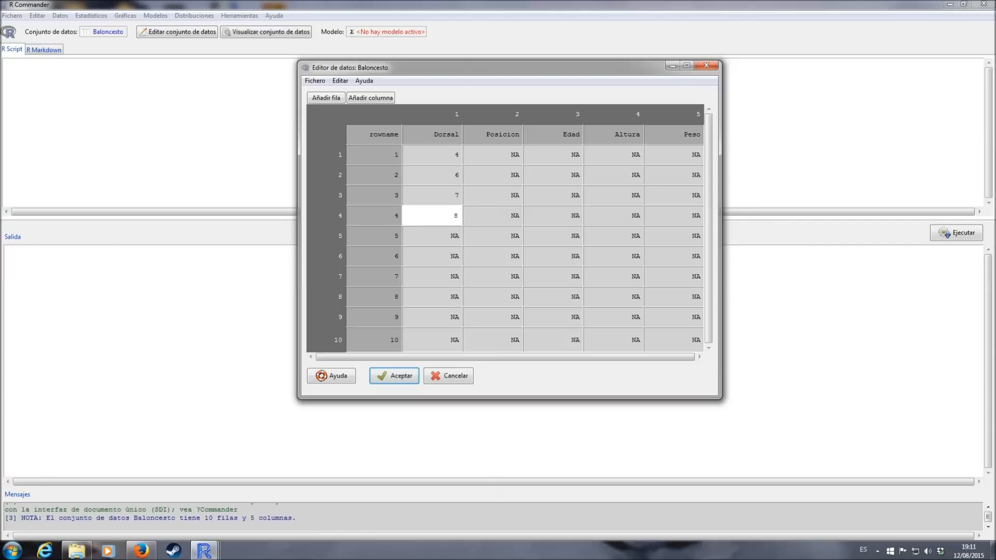
key(Return)
text(9)
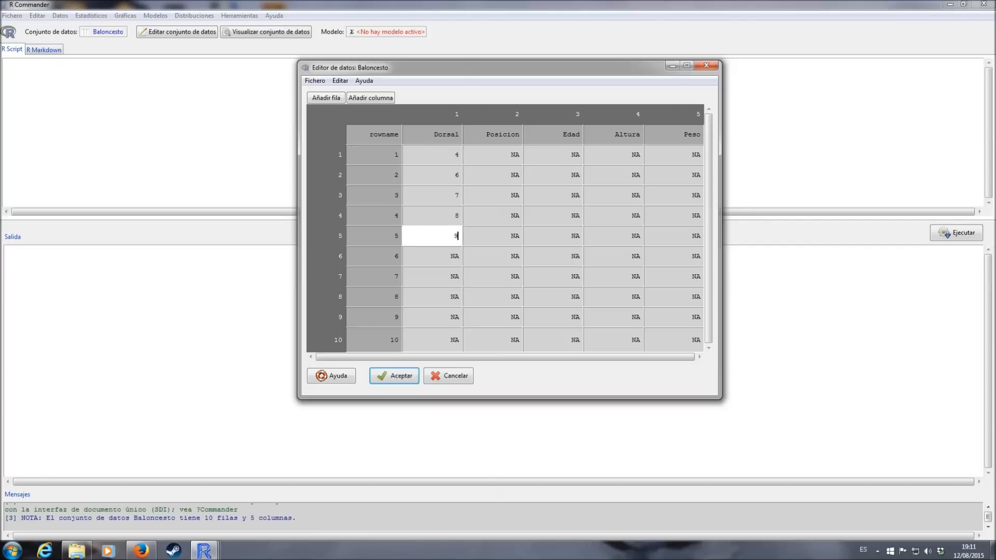
key(Return)
Enter 11 and 12 in the Dorsal column for rows 6 and 7.
key(BackSpace)
text(11)
key(Return)
key(BackSpace)
key(BackSpace)
key(Return)
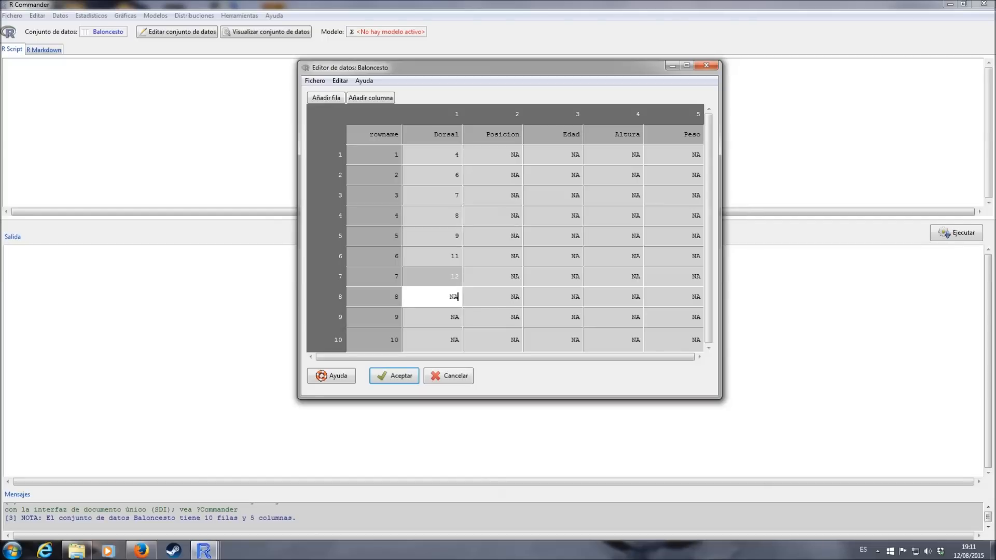
Enter 13, 14 and 16 in the Dorsal column for rows 8, 9 and 10.
key(BackSpace)
key(BackSpace)
text(13)
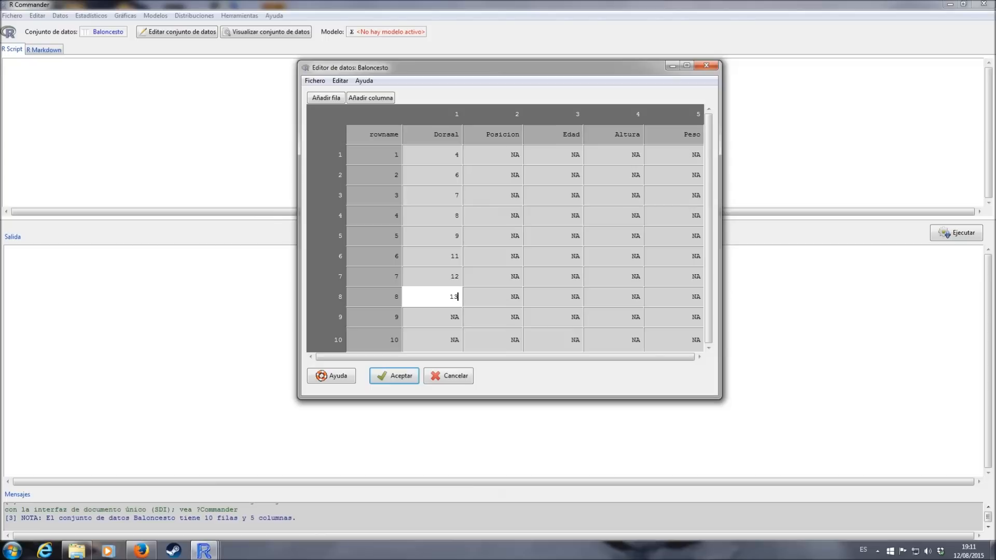
key(Return)
key(BackSpace)
key(BackSpace)
text(14)
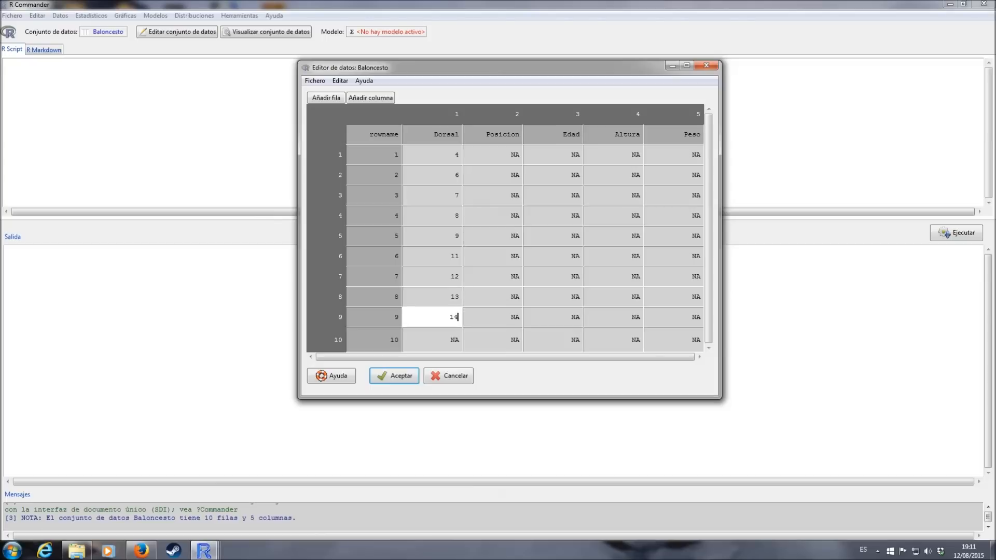
key(Return)
key(BackSpace)
key(BackSpace)
text(1)
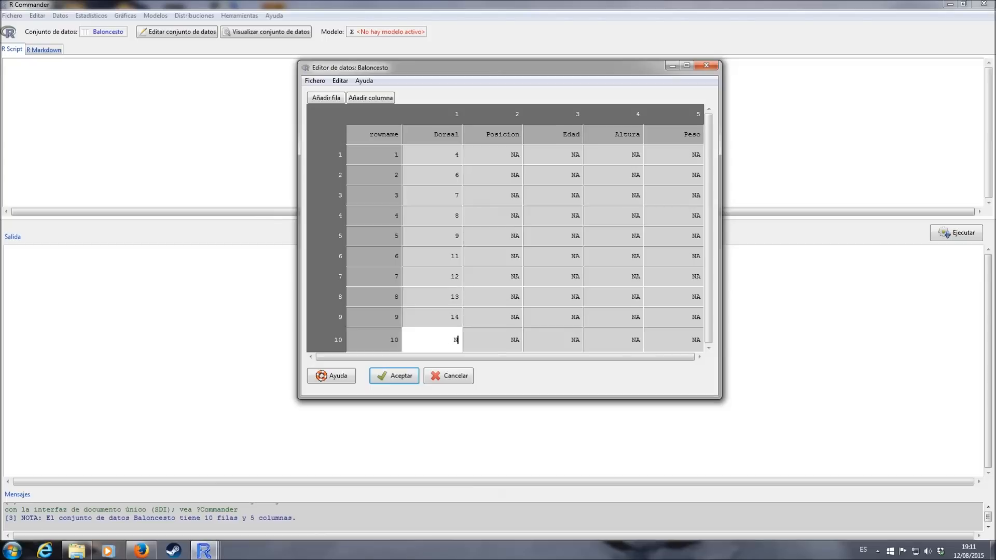
text(6)
Extend the data set to 18 rows and enter 20 and 22 in the Dorsal column for rows 11 and 12.
click(326, 97)
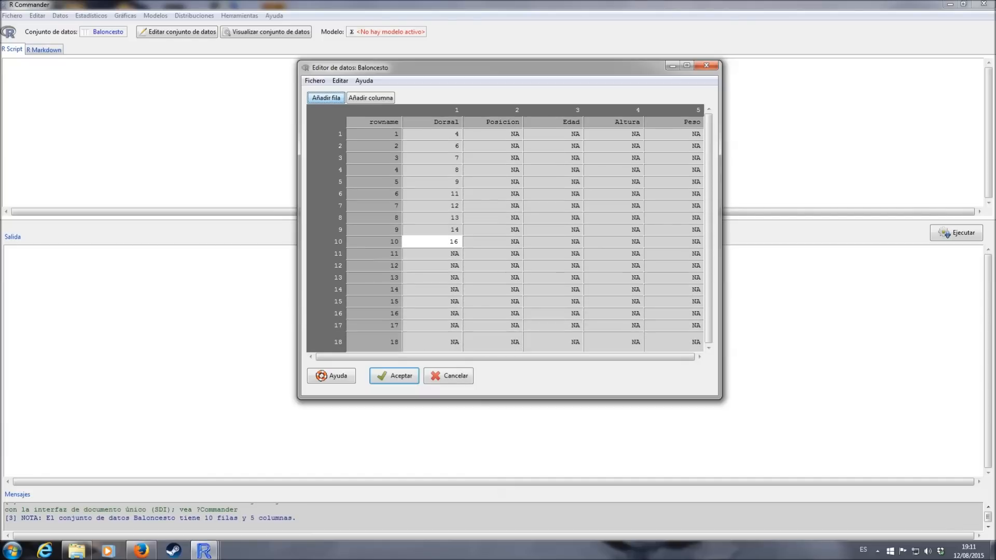
click(439, 254)
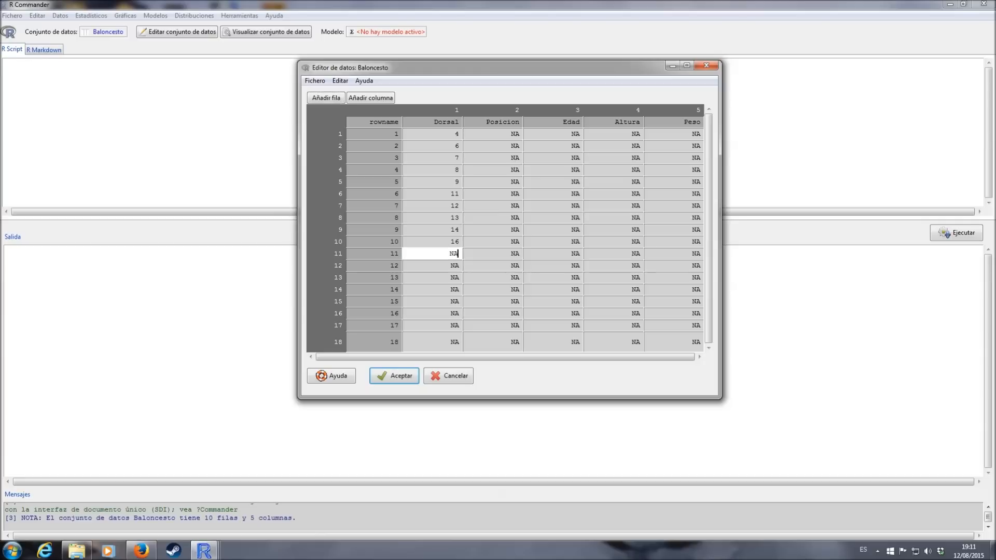
key(BackSpace)
key(BackSpace)
text(20)
key(Return)
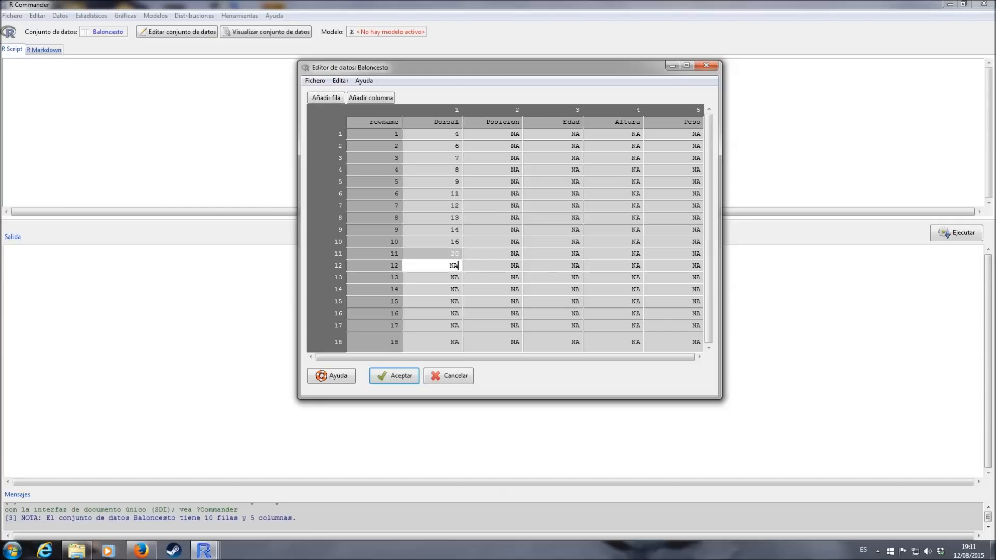
key(BackSpace)
key(BackSpace)
text(2)
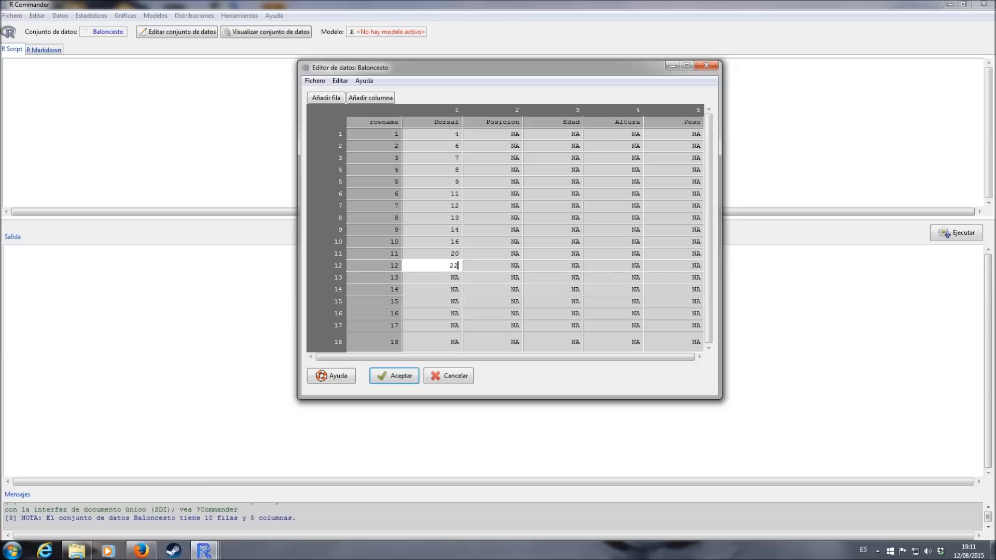
text(2)
key(Return)
Enter 23 and 5 in the Dorsal column for rows 13 and 14.
key(BackSpace)
key(BackSpace)
text(23)
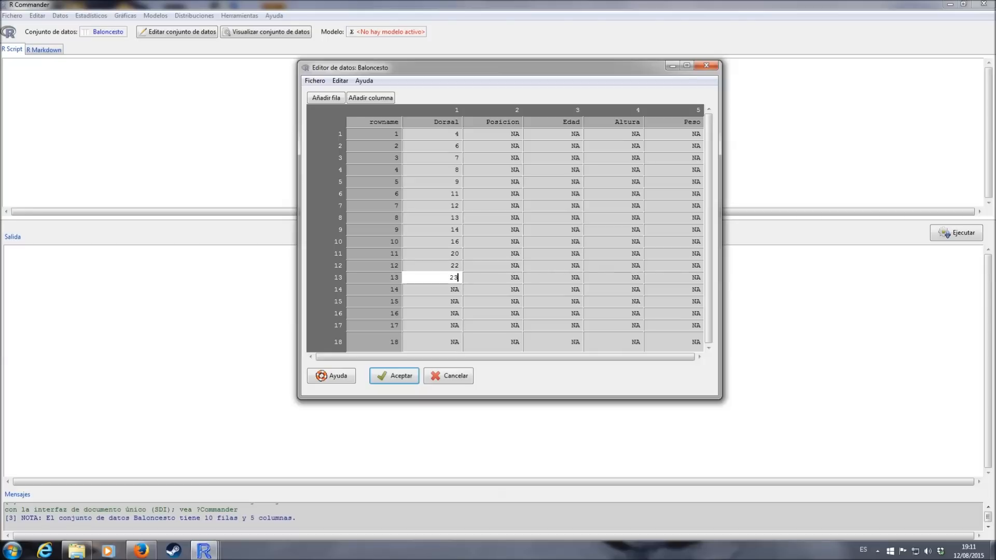
key(Return)
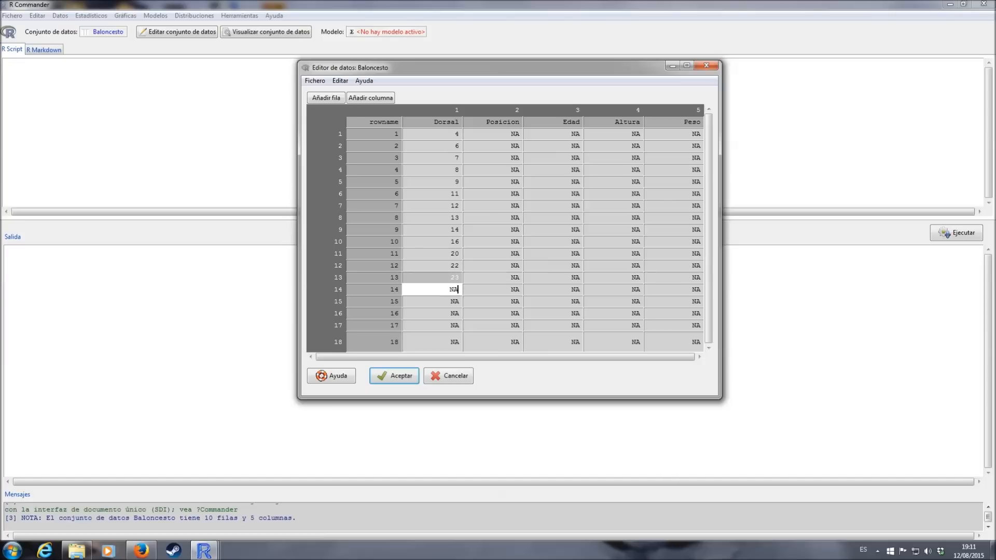
key(BackSpace)
key(BackSpace)
text(5)
key(Return)
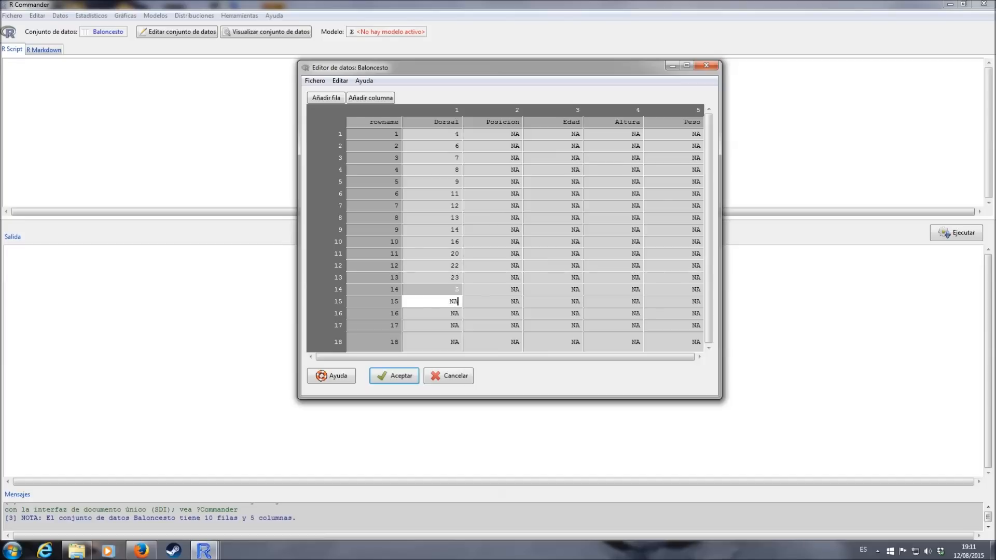
Enter 10 and 11 in the Dorsal column for rows 15 and 16.
key(BackSpace)
key(BackSpace)
text(10)
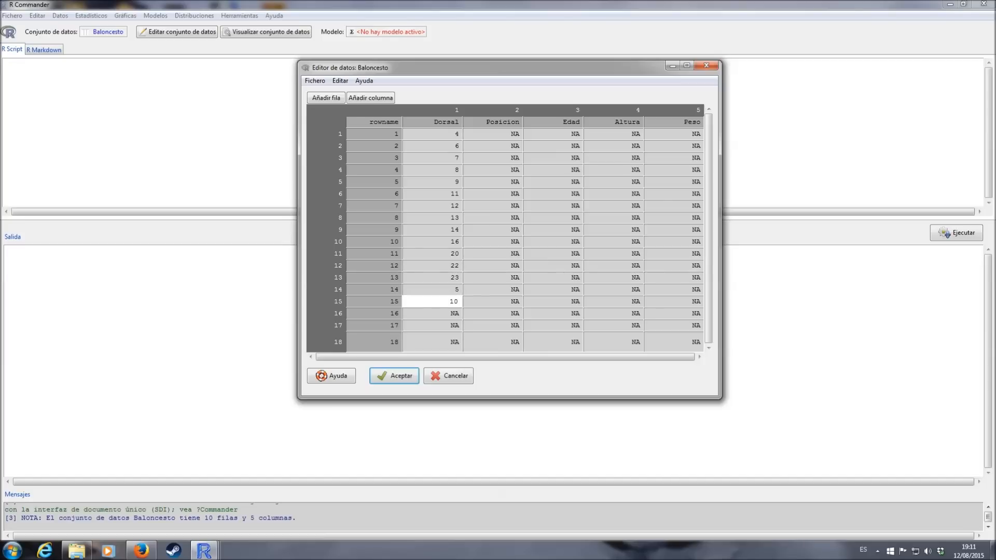
key(Return)
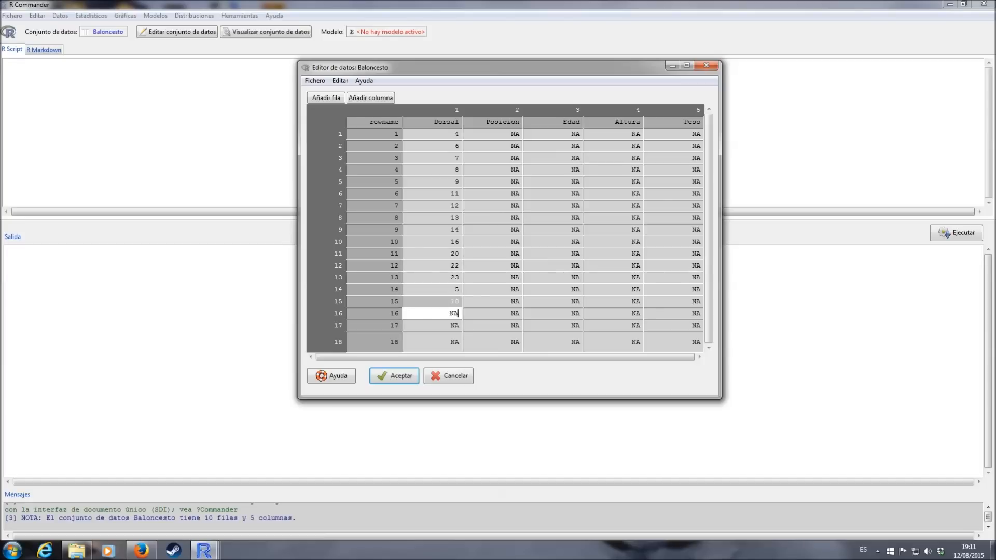
key(BackSpace)
key(BackSpace)
text(11)
key(Return)
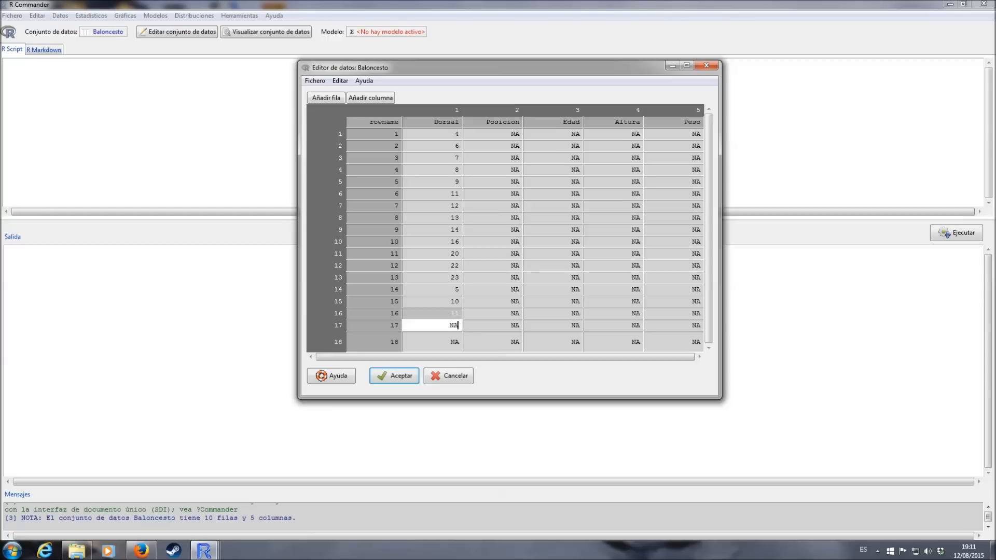
Enter 13 and 20 in the Dorsal column for rows 17 and 18.
key(BackSpace)
key(BackSpace)
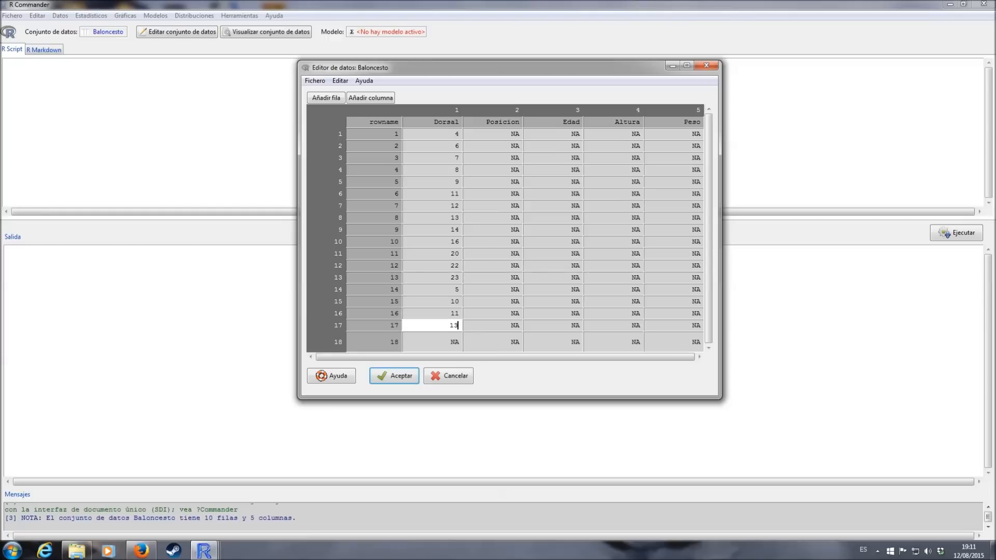
text(13)
key(Return)
key(BackSpace)
key(BackSpace)
text(20)
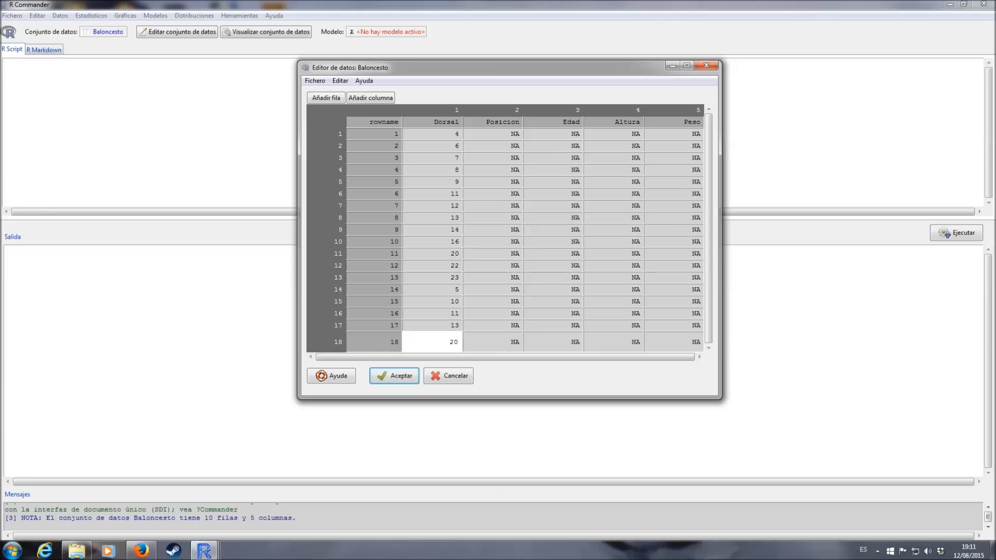
Add four empty rows below row 18, extending the data set to row 22.
click(322, 98)
click(322, 98)
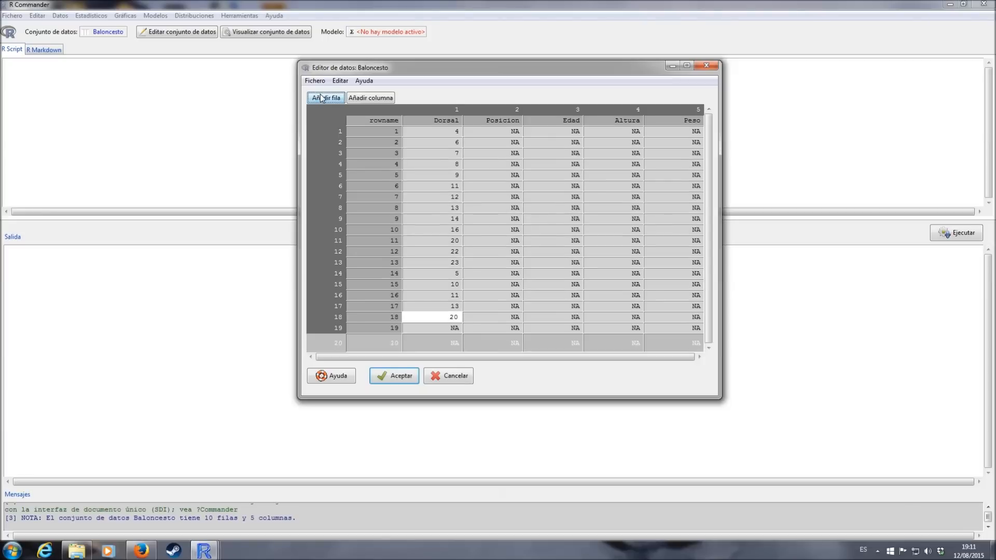
click(321, 98)
click(322, 98)
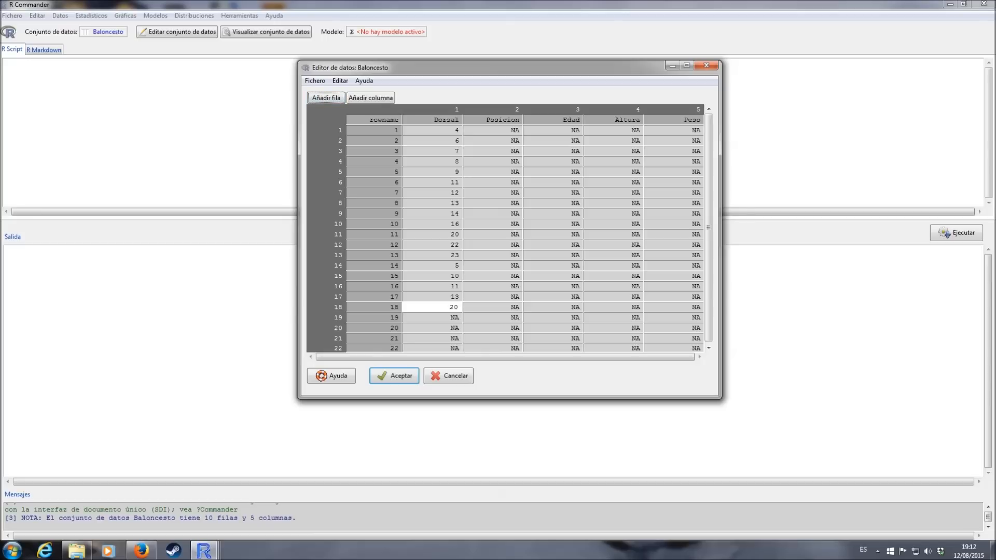
Enter 24 and 44 in the Dorsal column for rows 19 and 20.
click(439, 318)
key(BackSpace)
key(BackSpace)
text(24)
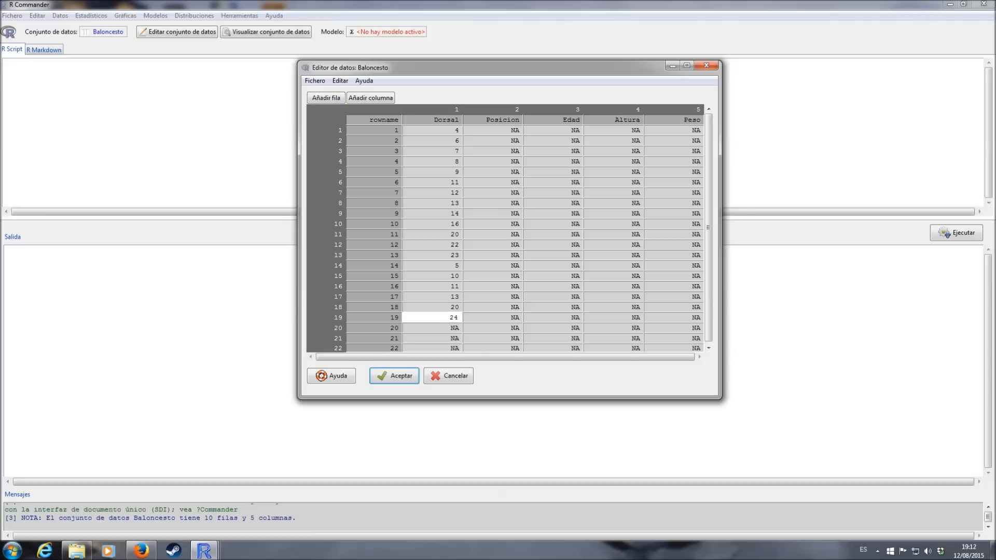
key(Return)
key(BackSpace)
key(BackSpace)
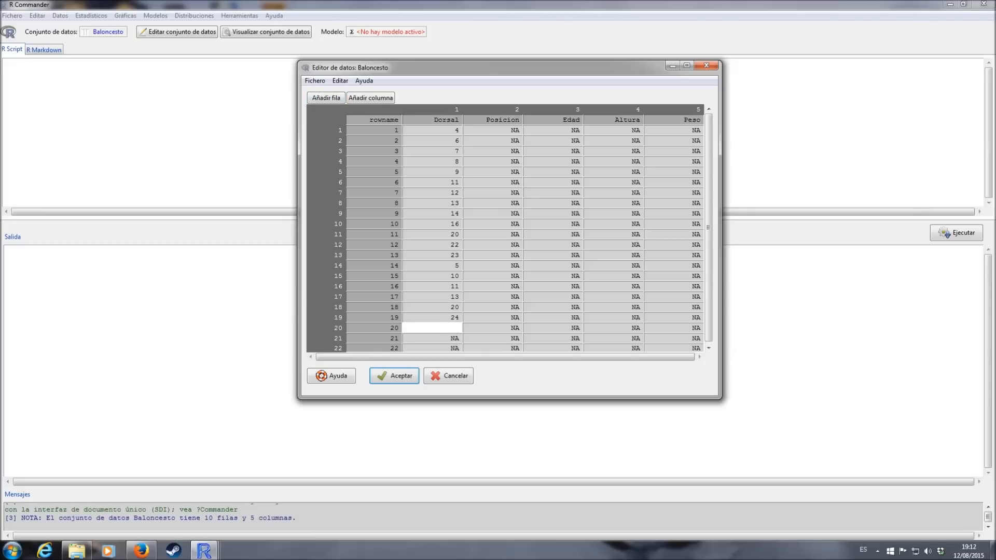
text(44)
Add further empty rows below row 22, extending the data set through row 26.
drag(710, 314, 710, 325)
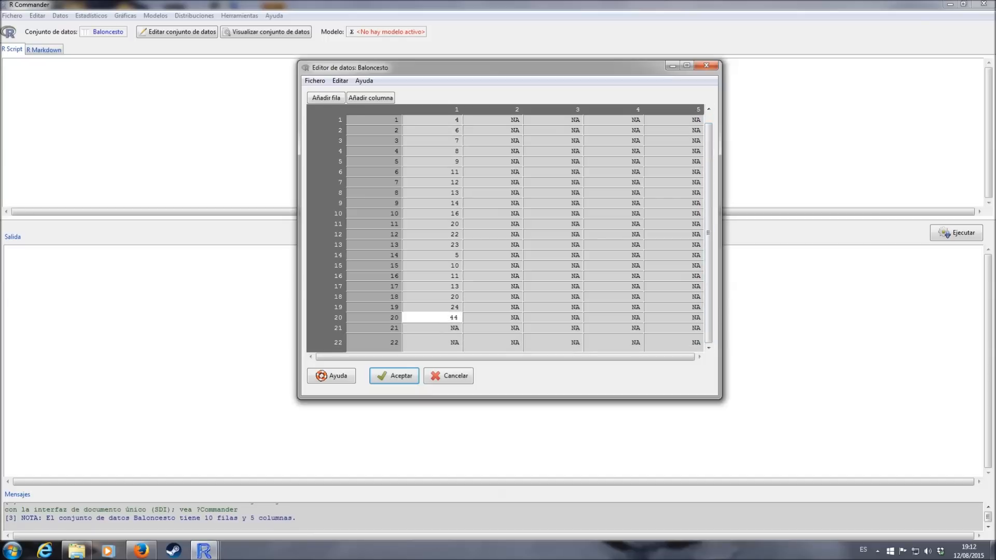
click(453, 328)
click(328, 98)
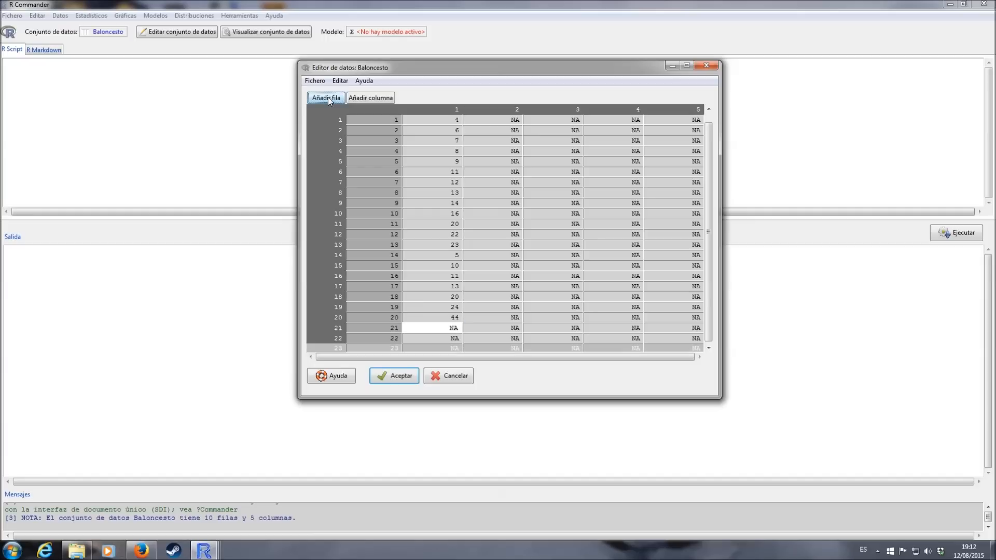
click(328, 98)
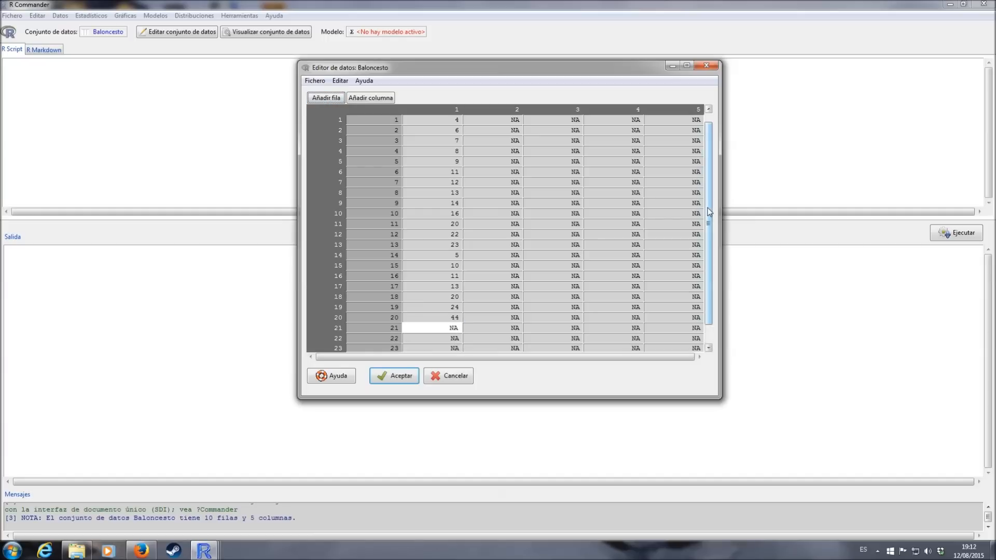
drag(710, 212, 716, 258)
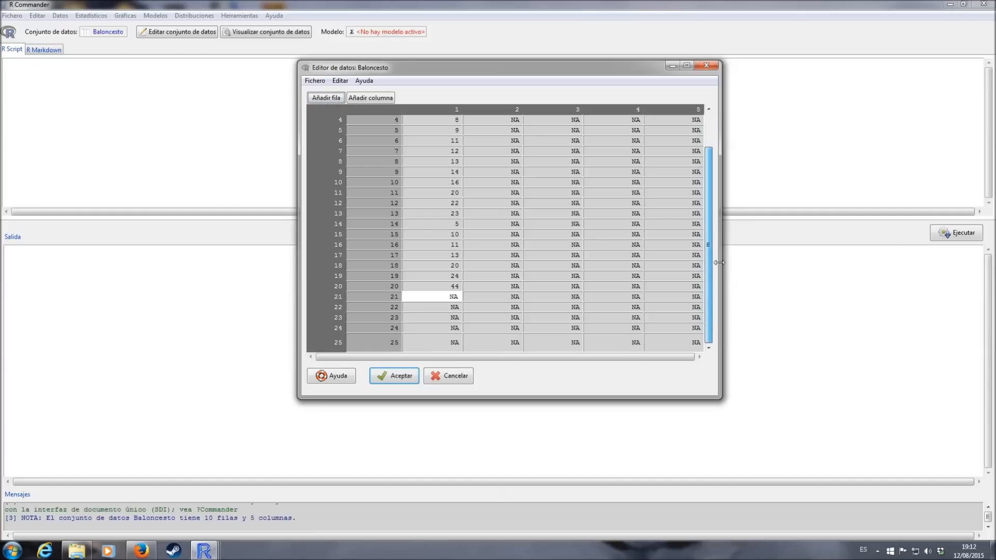
click(328, 98)
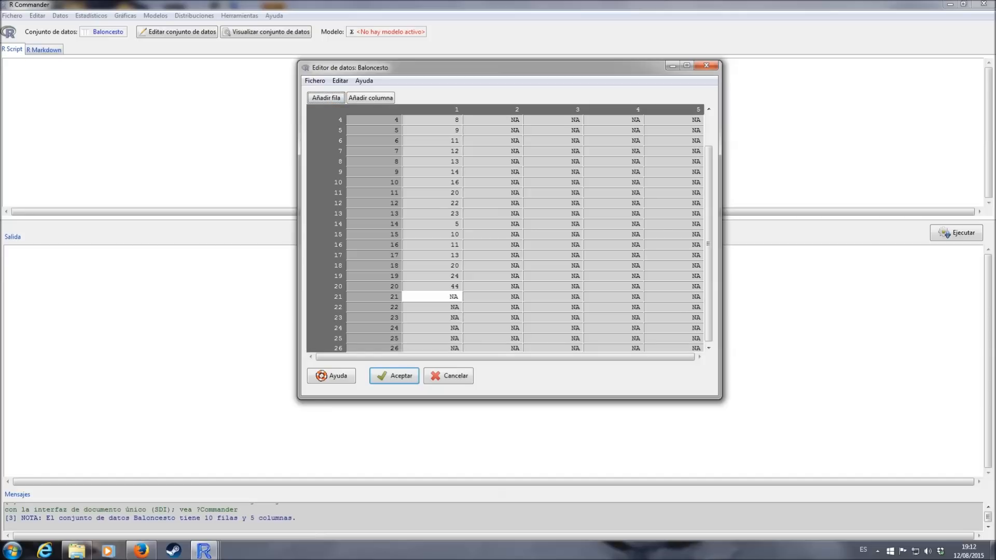
Enter 5 and 1 in the Posicion column for rows 1 and 2.
drag(710, 253, 710, 214)
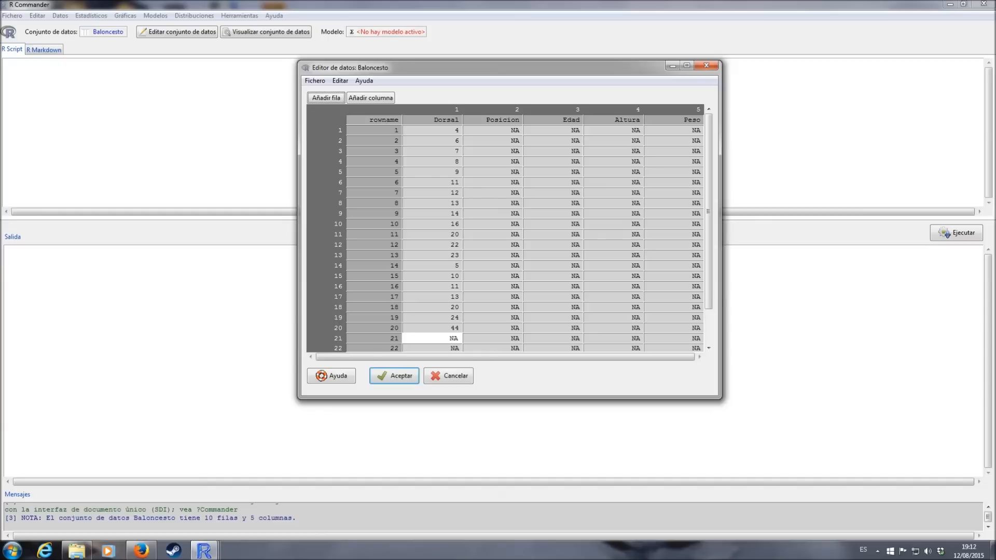
click(506, 130)
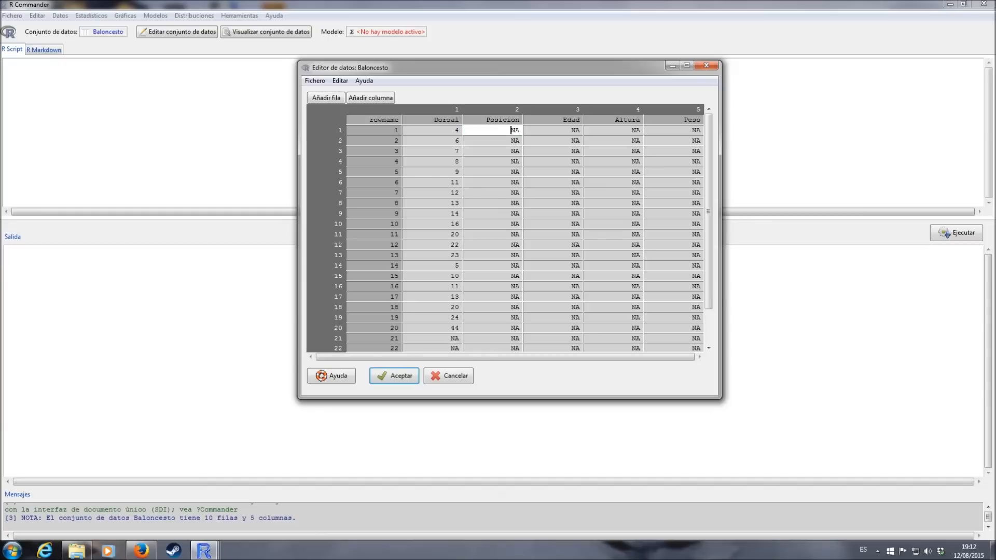
key(BackSpace)
key(BackSpace)
text(5)
key(Return)
key(BackSpace)
key(BackSpace)
text(1)
key(Return)
Enter 2, 3 and 5 in the Posicion column for rows 3, 4 and 5.
key(BackSpace)
key(BackSpace)
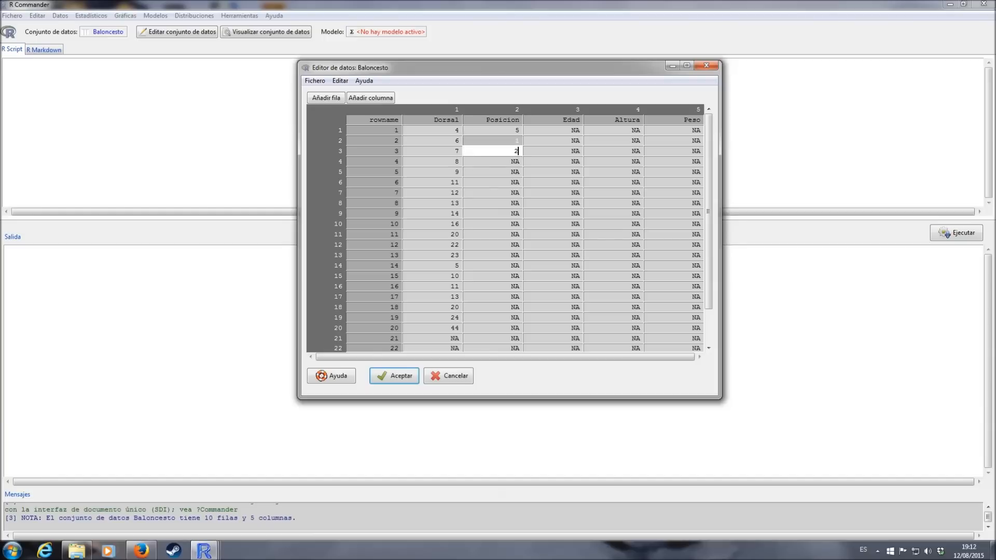
text(2)
key(Return)
key(BackSpace)
key(BackSpace)
text(3)
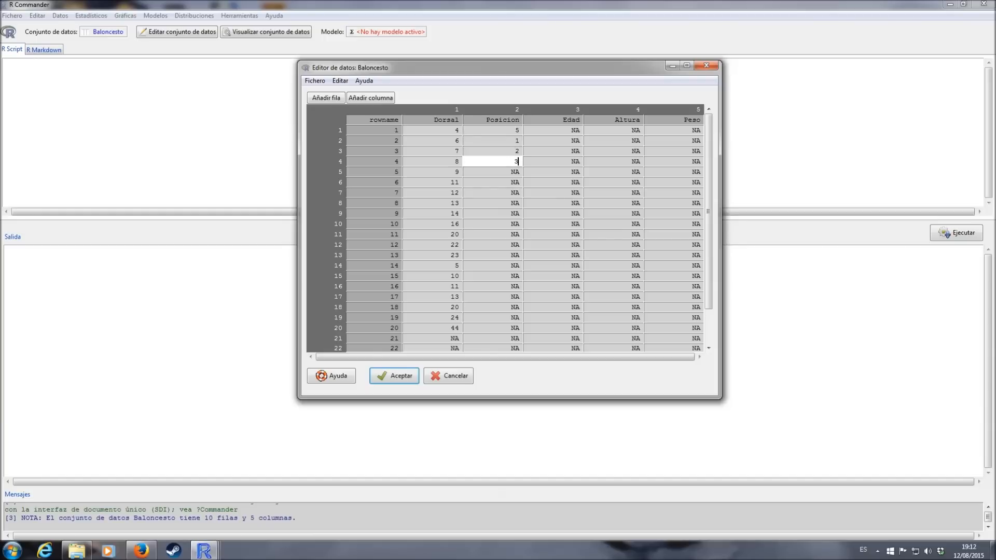
key(Return)
key(BackSpace)
key(BackSpace)
text(5)
key(Return)
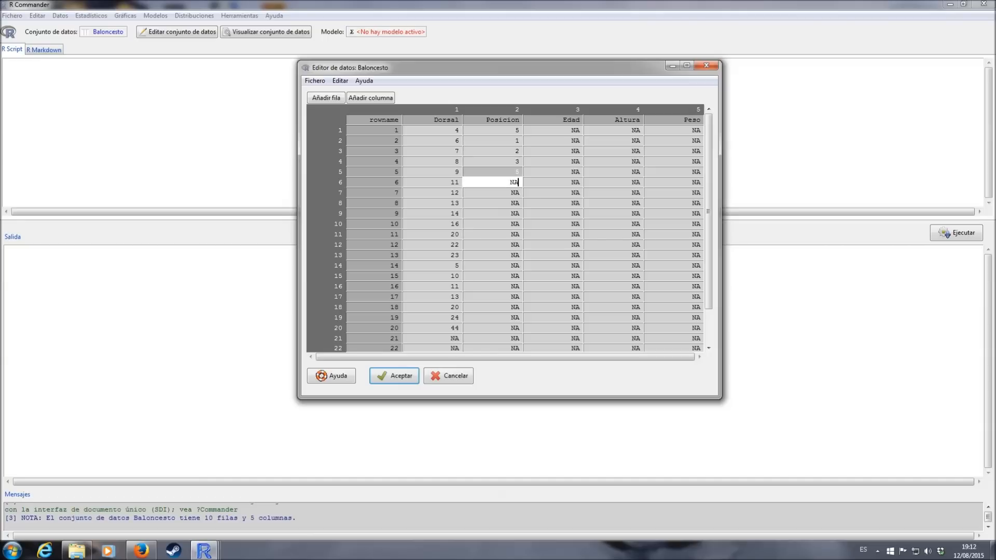
Enter 3, 5 and 1 in the Posicion column for rows 6, 7 and 8.
key(BackSpace)
key(BackSpace)
text(3)
key(Return)
key(BackSpace)
key(BackSpace)
text(5)
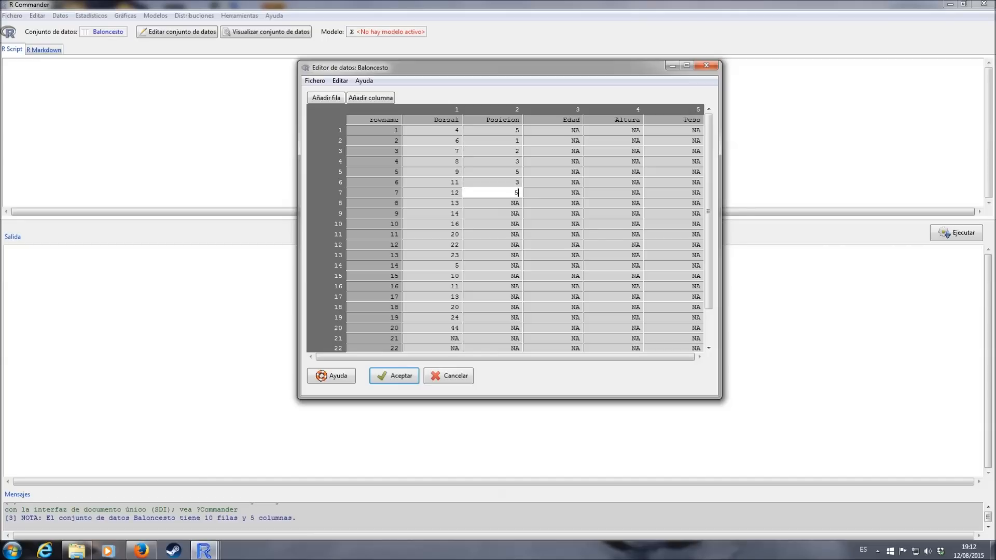
key(Return)
key(BackSpace)
key(BackSpace)
text(1)
key(Return)
Enter 4, 5 and 2 in the Posicion column for rows 9, 10 and 11.
key(BackSpace)
key(BackSpace)
text(4)
key(Return)
key(BackSpace)
key(BackSpace)
text(6)
key(BackSpace)
text(5)
key(Return)
key(BackSpace)
key(BackSpace)
text(2)
key(Return)
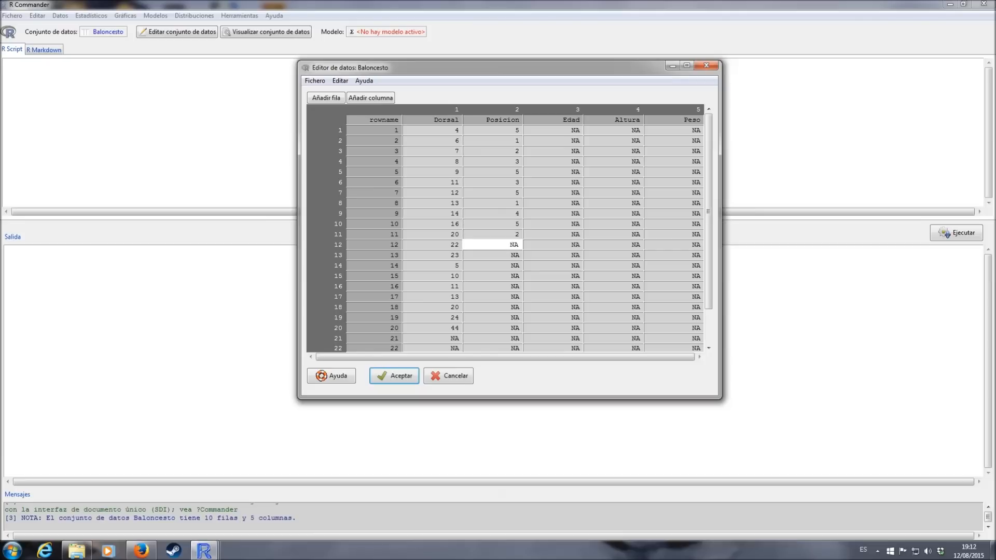
Enter 3, 1 and 4 in the Posicion column for rows 12, 13 and 14.
key(BackSpace)
key(BackSpace)
text(3)
key(Return)
key(BackSpace)
key(BackSpace)
text(1)
key(Return)
key(BackSpace)
key(BackSpace)
text(4)
key(Return)
Enter 3, 2 and 1 in the Posicion column for rows 15, 16 and 17.
key(BackSpace)
key(BackSpace)
text(3)
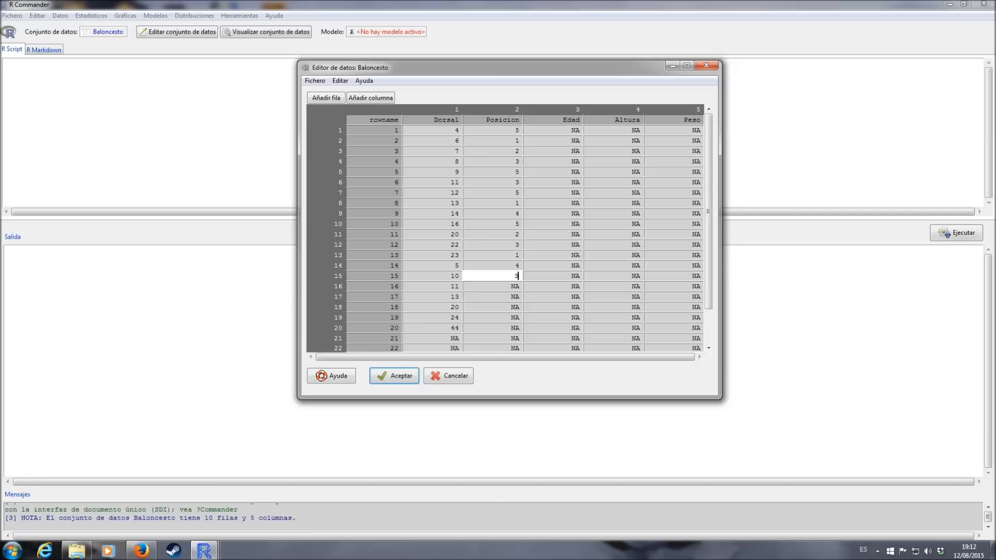
key(Return)
key(BackSpace)
key(BackSpace)
text(2)
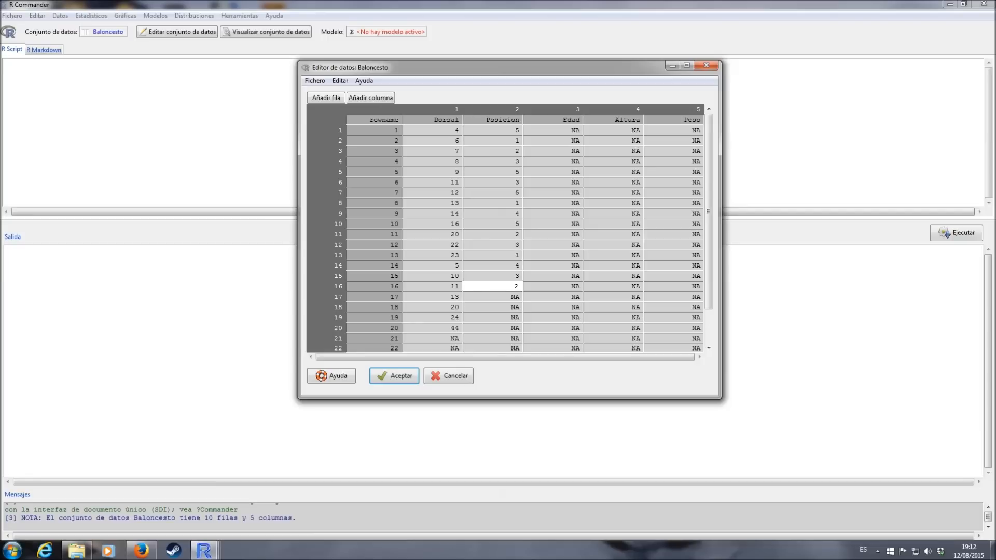
key(Return)
key(BackSpace)
key(BackSpace)
text(1)
key(Return)
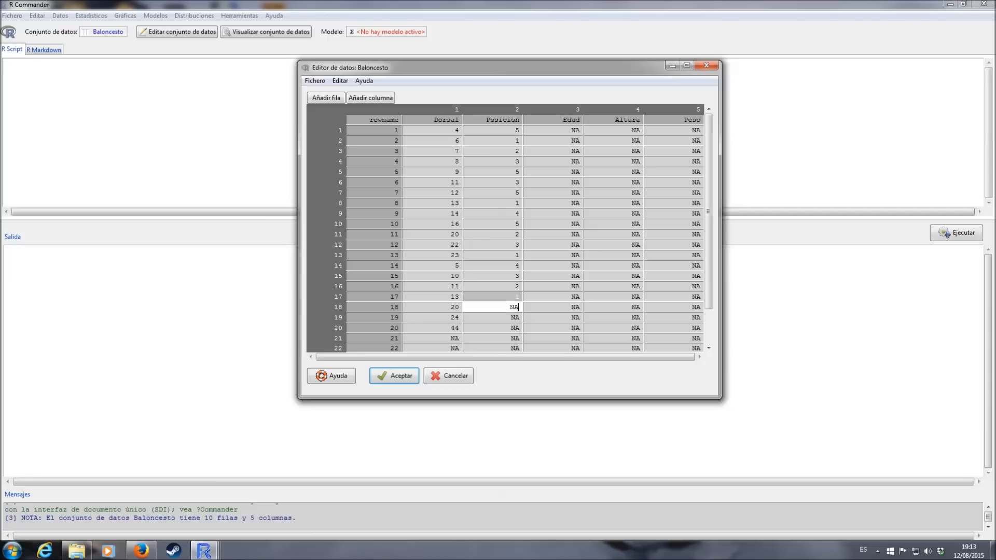
Enter 3 and 2 in the Posicion column for rows 18 and 19.
key(BackSpace)
key(BackSpace)
text(3)
key(Return)
key(BackSpace)
key(BackSpace)
text(2)
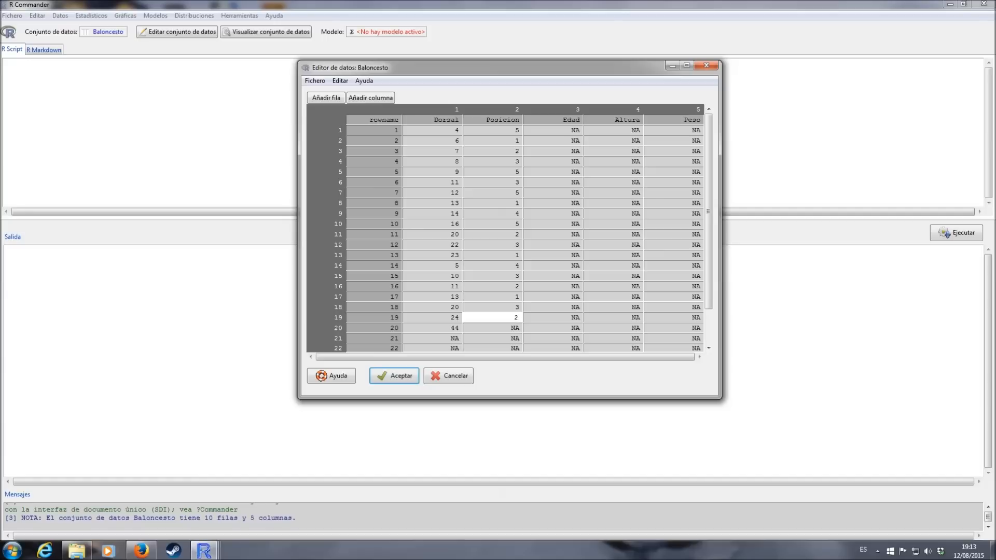
Enter 5, 5 and 3 in the Posicion column for rows 20, 21 and 22.
key(Return)
key(BackSpace)
key(BackSpace)
text(5)
key(Return)
key(BackSpace)
key(BackSpace)
text(5)
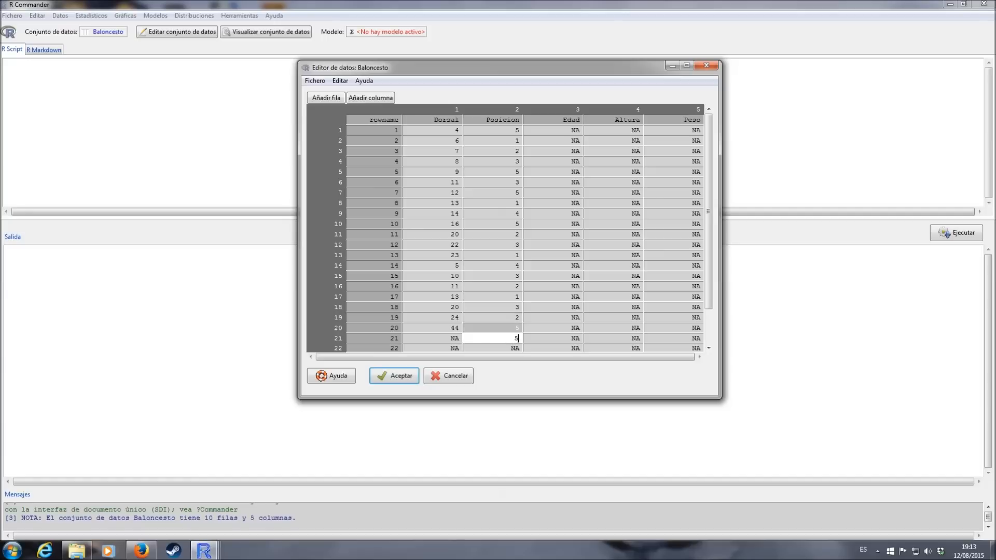
key(Return)
key(BackSpace)
key(BackSpace)
text(3)
key(Return)
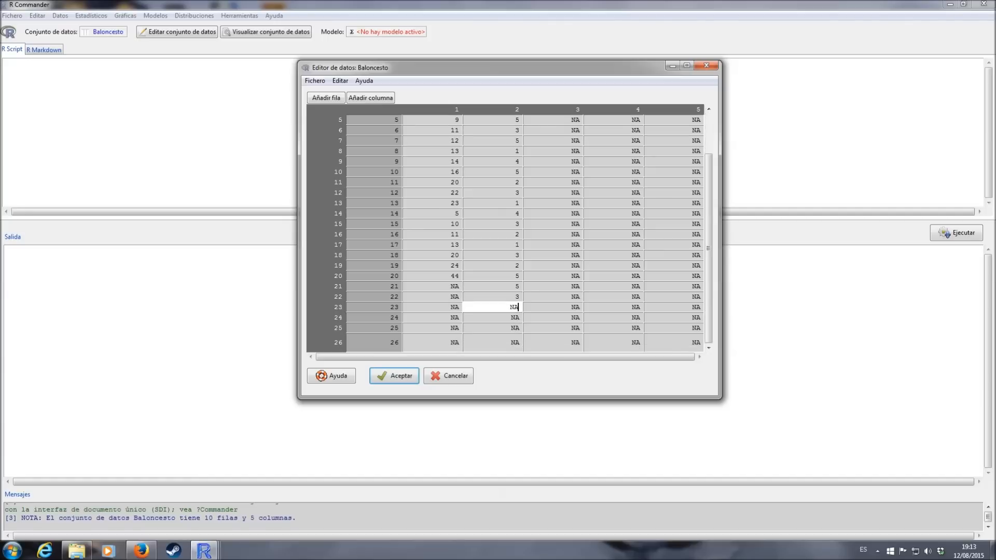
Enter 1 and 5 in the Posicion column for rows 23 and 24.
key(BackSpace)
key(BackSpace)
text(1)
key(Return)
key(BackSpace)
key(BackSpace)
text(5)
key(Return)
Enter 2 and 5 in the Posicion column for rows 25 and 26.
key(BackSpace)
key(BackSpace)
text(2)
key(Return)
key(BackSpace)
key(BackSpace)
text(5)
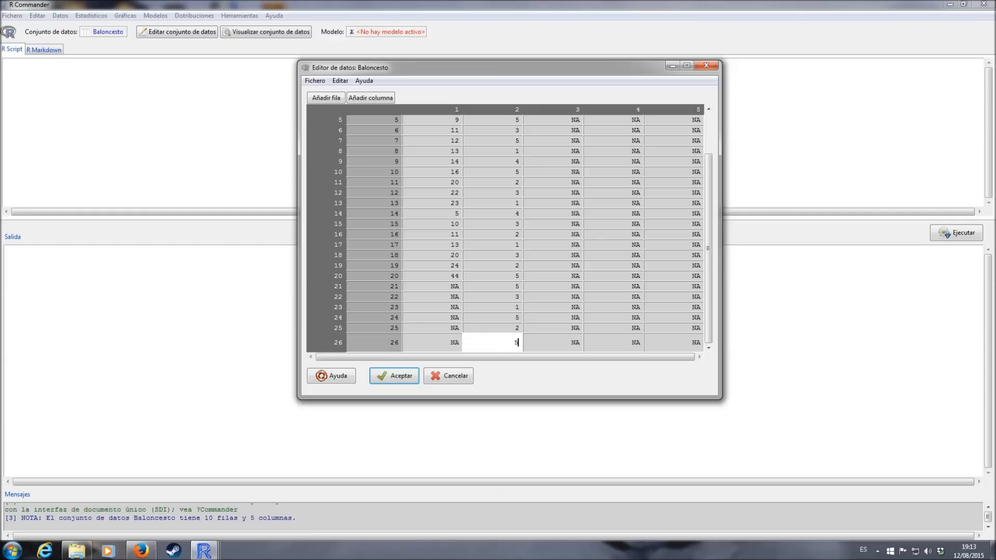
click(450, 286)
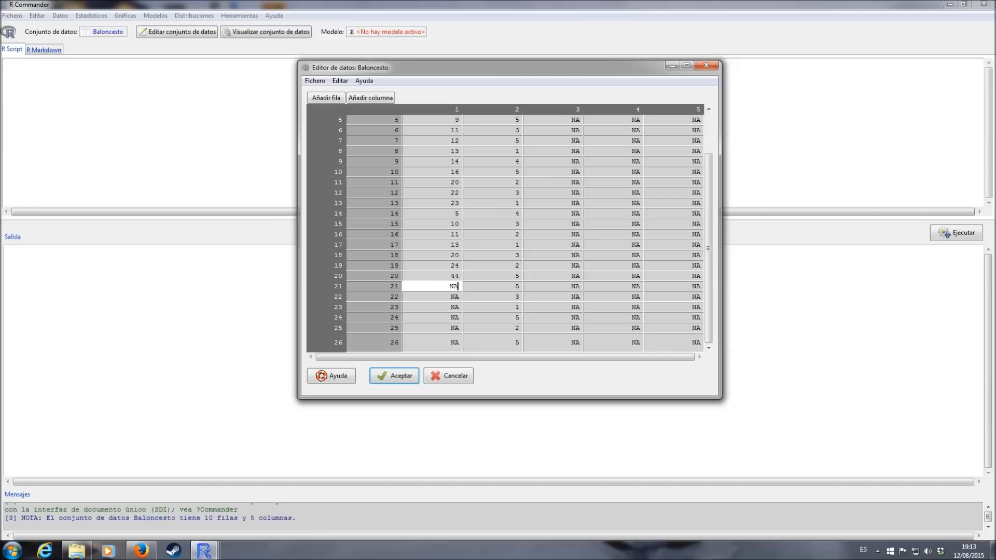
Start the Edad column by entering 28 for row 1.
drag(709, 173, 715, 208)
drag(718, 219, 712, 171)
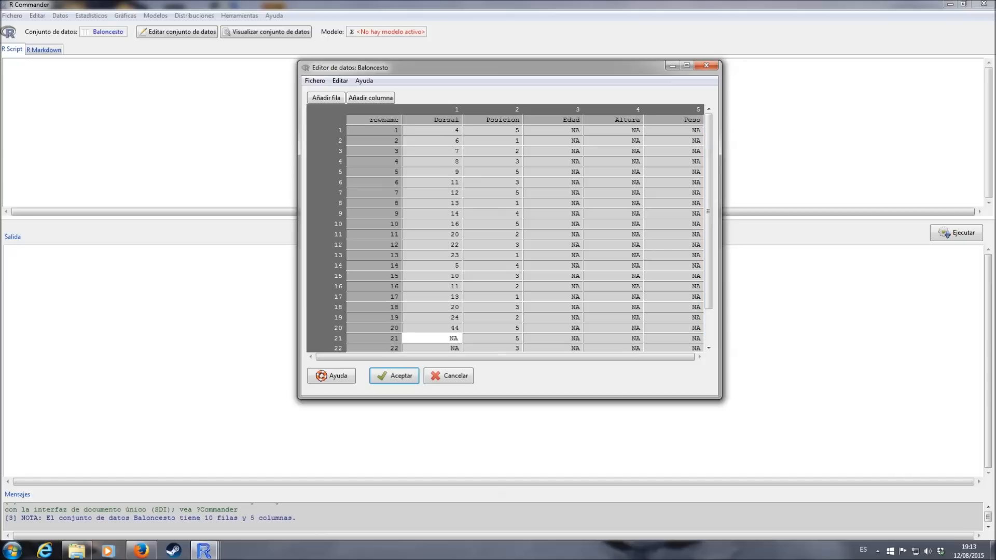
click(562, 130)
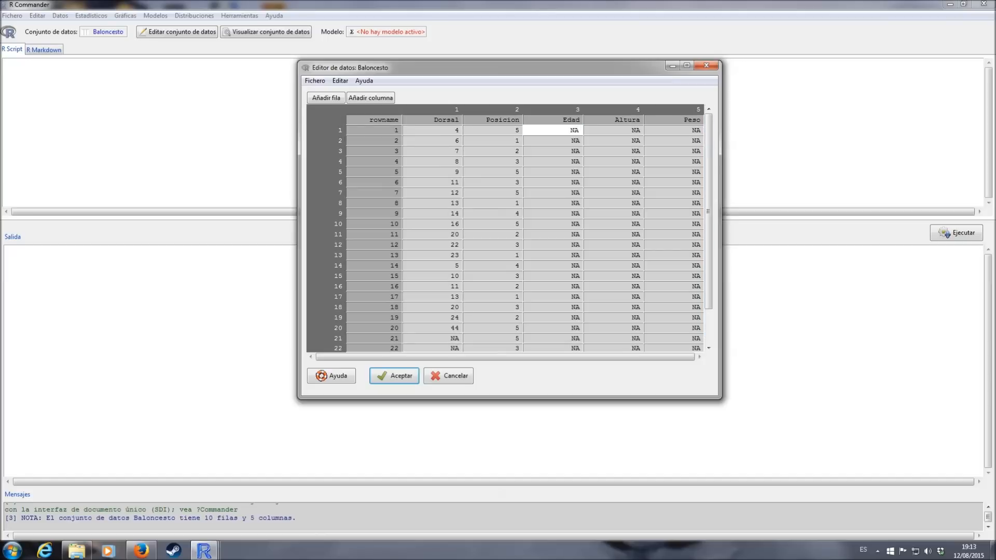
drag(710, 139, 711, 184)
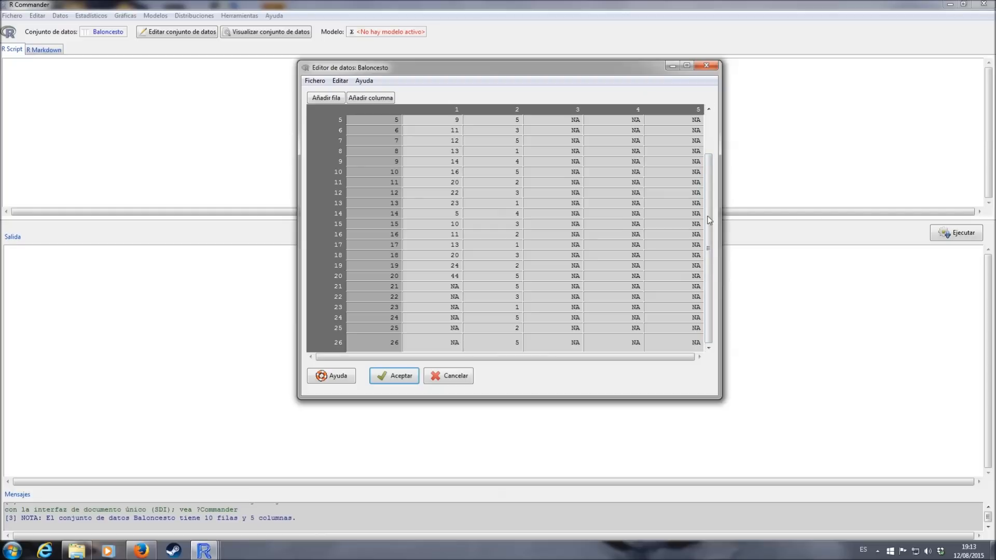
drag(708, 217, 723, 147)
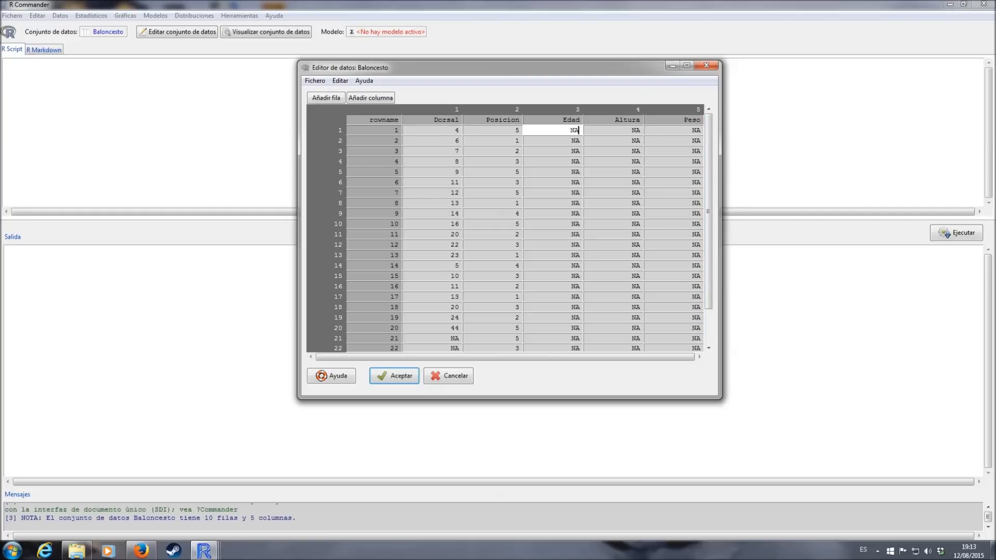
key(BackSpace)
key(BackSpace)
text(28)
key(Return)
Enter 22 and 29 in the Edad column for rows 2 and 3.
key(BackSpace)
key(BackSpace)
text(2)
text(2)
key(Return)
key(BackSpace)
key(BackSpace)
text(29)
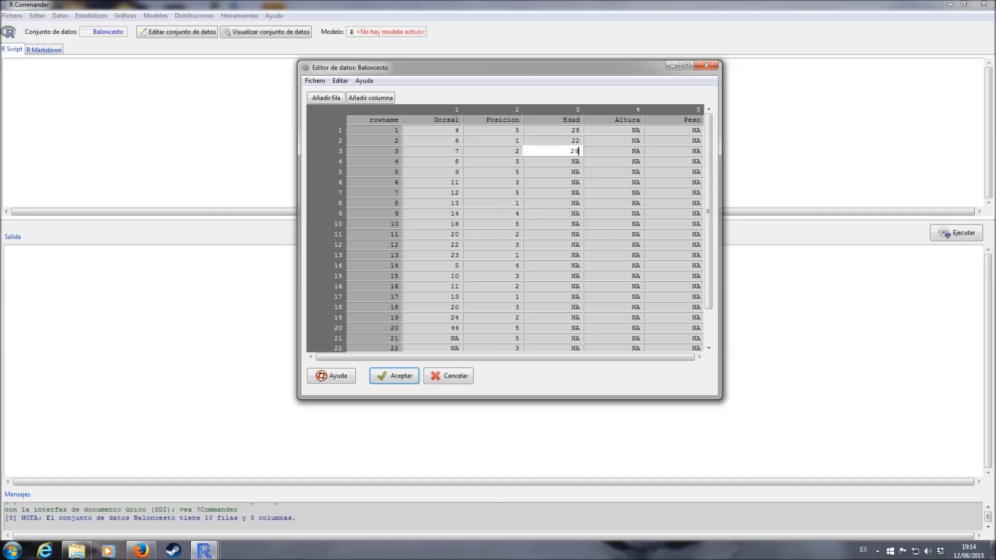
key(Return)
Enter 29 and 35 in the Edad column for rows 4 and 5.
key(BackSpace)
key(BackSpace)
text(29)
key(Return)
key(BackSpace)
key(BackSpace)
text(35)
key(Return)
Enter 22 and 24 in the Edad column for rows 6 and 7.
key(BackSpace)
key(BackSpace)
text(22)
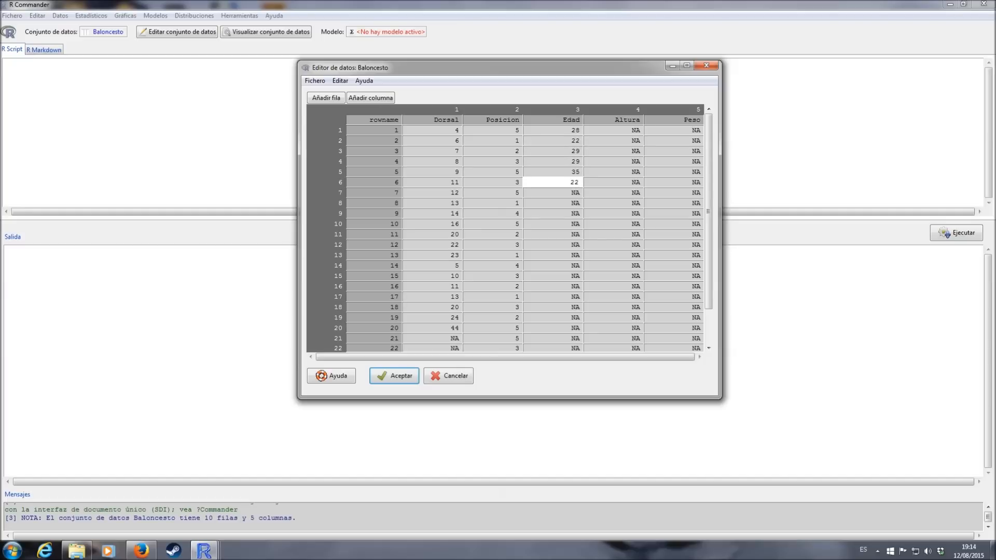
key(Return)
key(BackSpace)
key(BackSpace)
text(24)
key(Return)
Enter 29 and 28 in the Edad column for rows 8 and 9.
key(BackSpace)
key(BackSpace)
text(29)
key(Return)
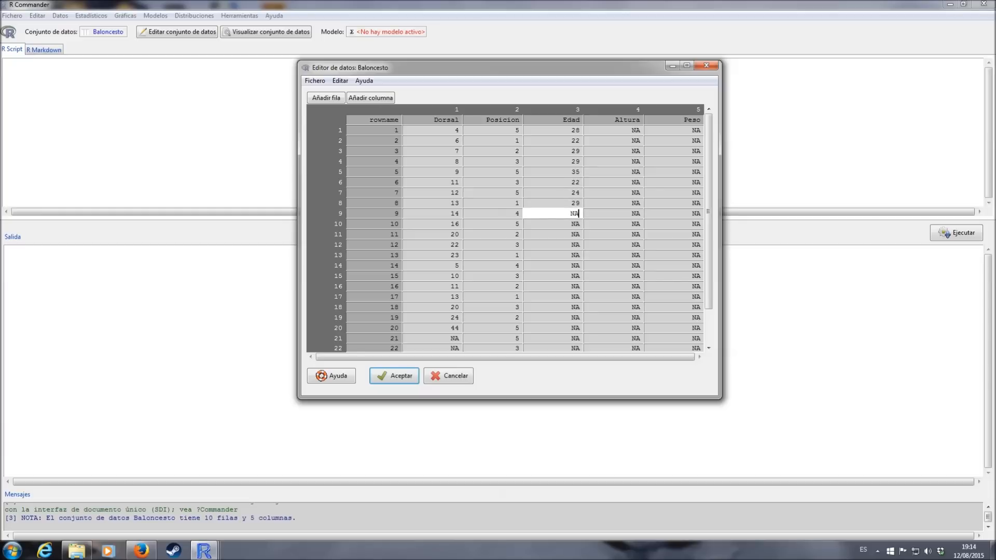
key(BackSpace)
key(BackSpace)
text(28)
key(Return)
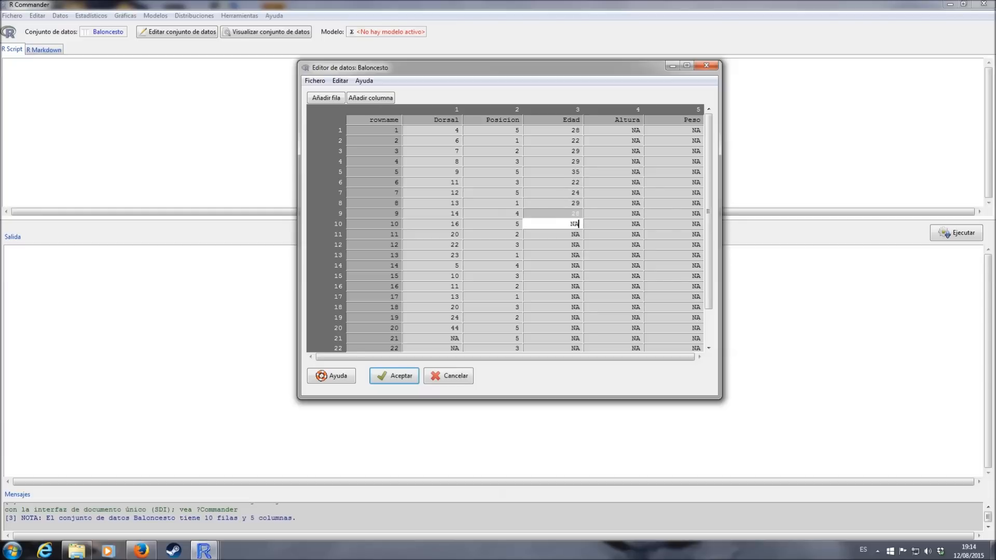
Enter 30 and 32 in the Edad column for rows 10 and 11.
key(BackSpace)
key(BackSpace)
text(30)
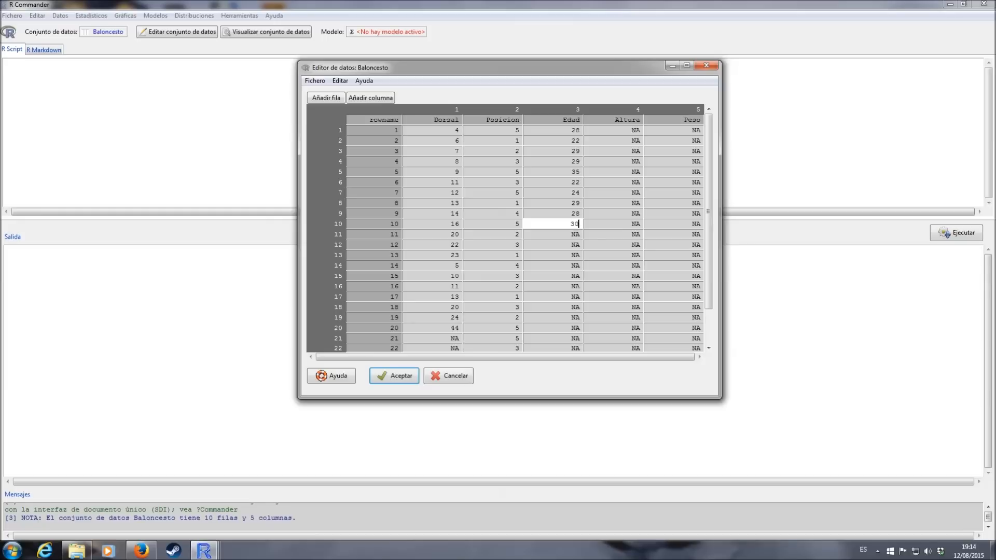
key(Return)
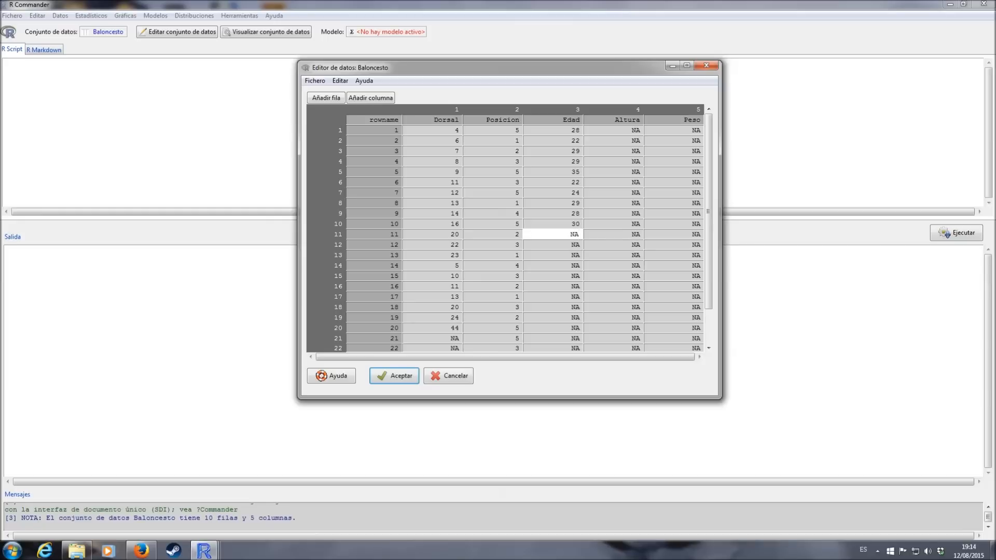
key(BackSpace)
key(BackSpace)
text(32)
key(Return)
Enter 27 in the Edad column for both rows 12 and 13.
key(BackSpace)
key(BackSpace)
text(27)
key(Return)
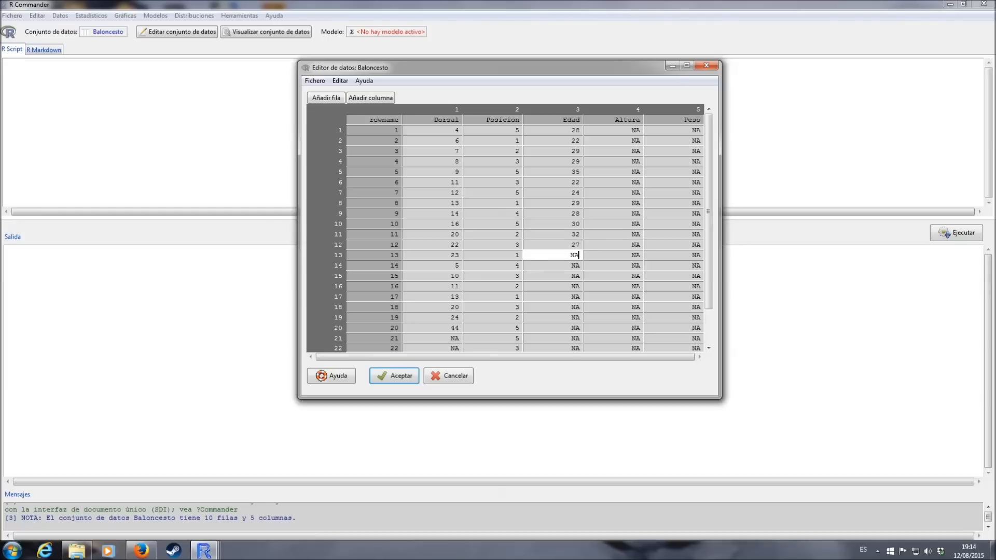
key(BackSpace)
key(BackSpace)
text(27)
key(Return)
Enter 30 and 21 in the Edad column for rows 14 and 15.
key(BackSpace)
key(BackSpace)
text(30)
key(Return)
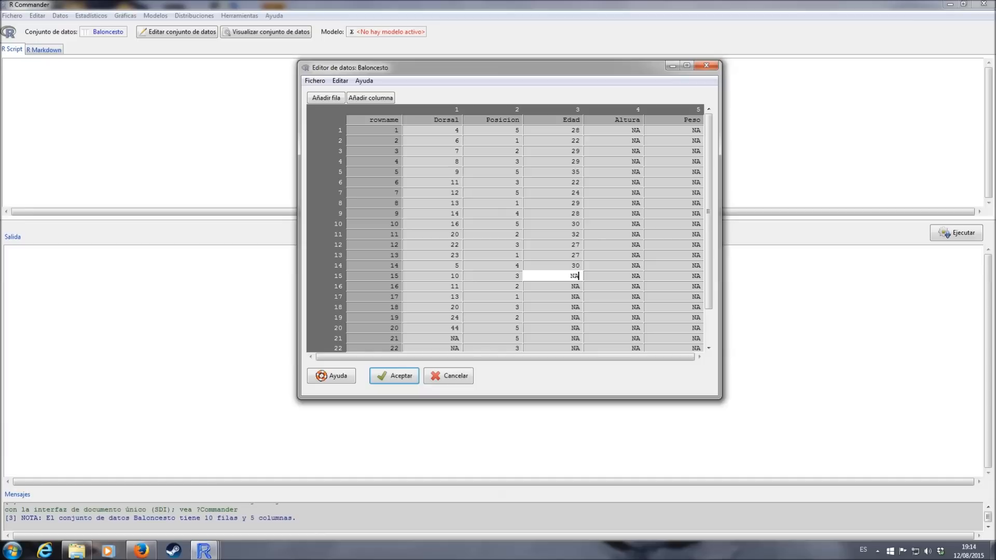
key(BackSpace)
key(BackSpace)
text(21)
key(Return)
Enter 35 and 23 in the Edad column for rows 16 and 17.
key(BackSpace)
key(BackSpace)
text(35)
key(Return)
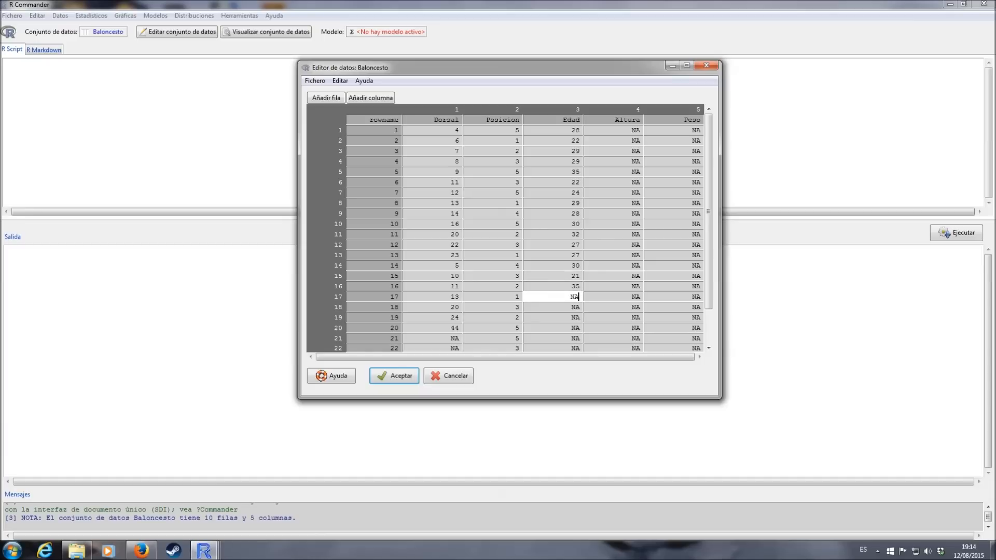
key(BackSpace)
key(BackSpace)
text(23)
key(Return)
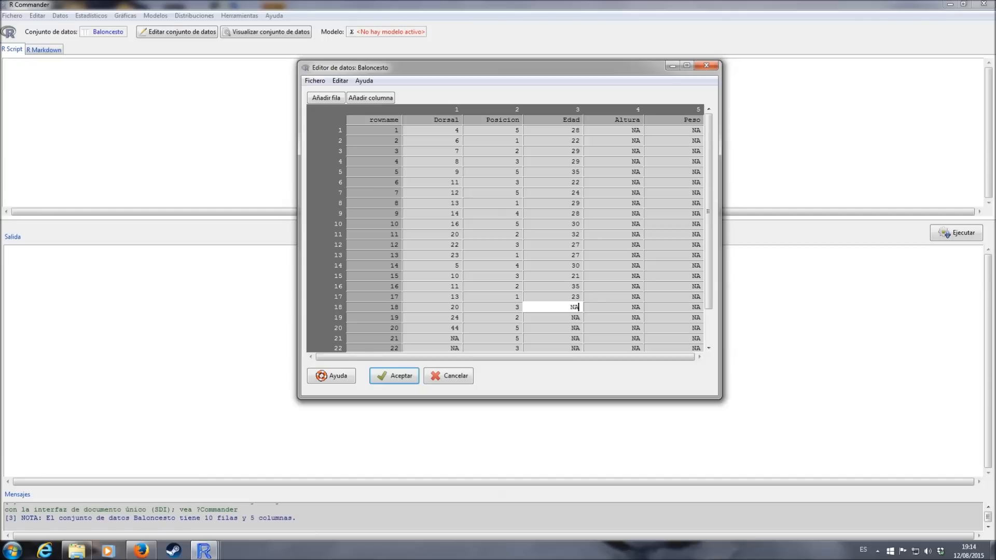
Enter 21, 32 and 28 in the Edad column for rows 18, 19 and 20.
text(21)
key(Return)
text(32)
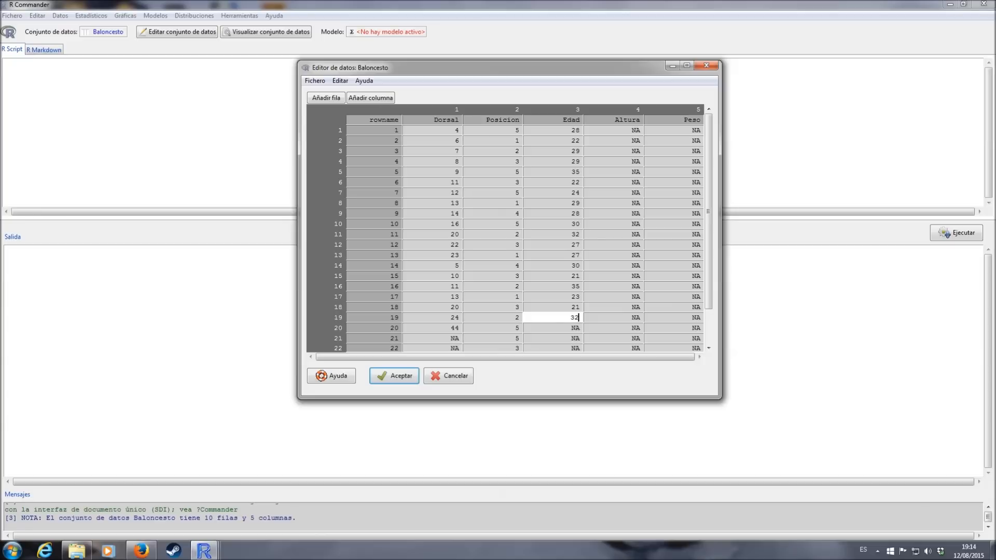
key(Return)
text(28)
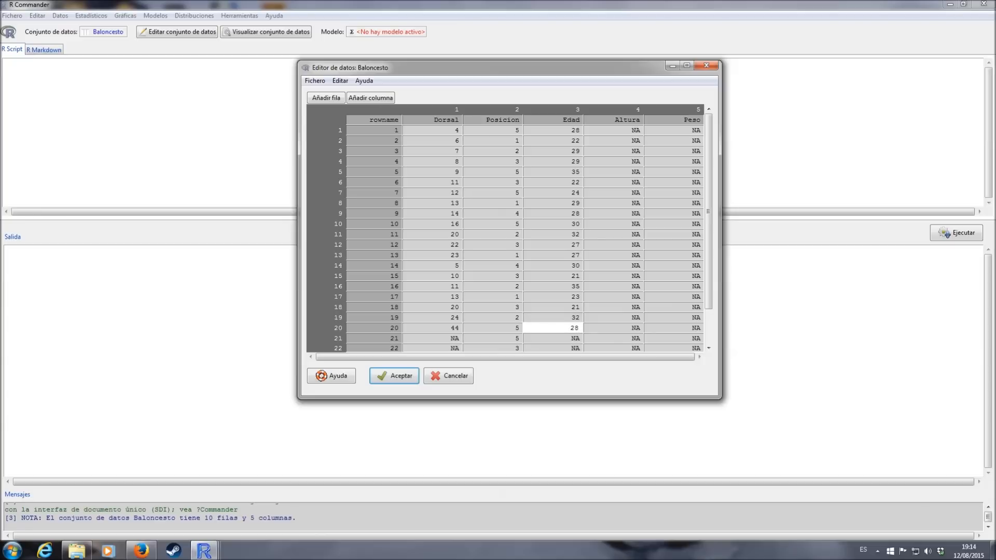
key(Return)
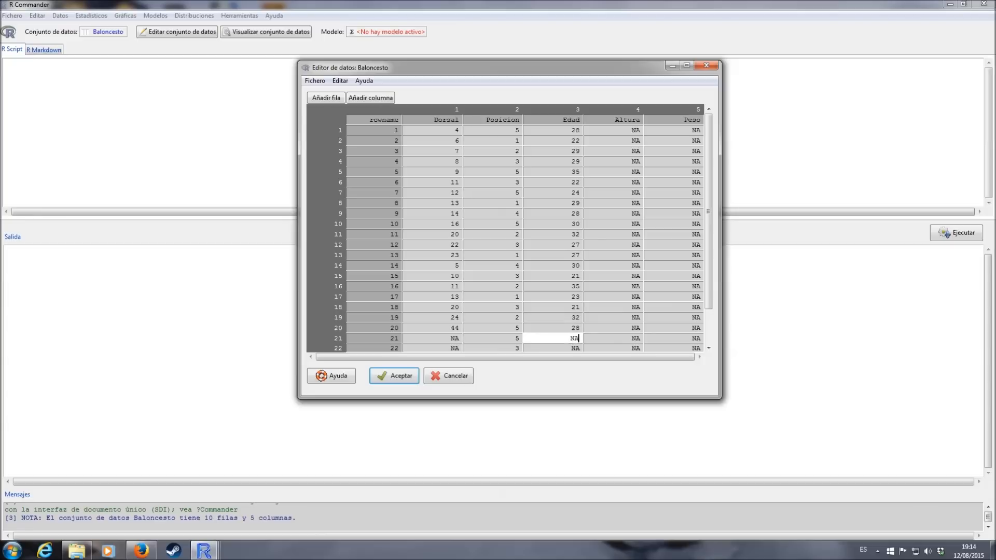
Enter 26, 30 and 36 in the Edad column for rows 21, 22 and 23.
text(26)
key(Return)
text(30)
key(Return)
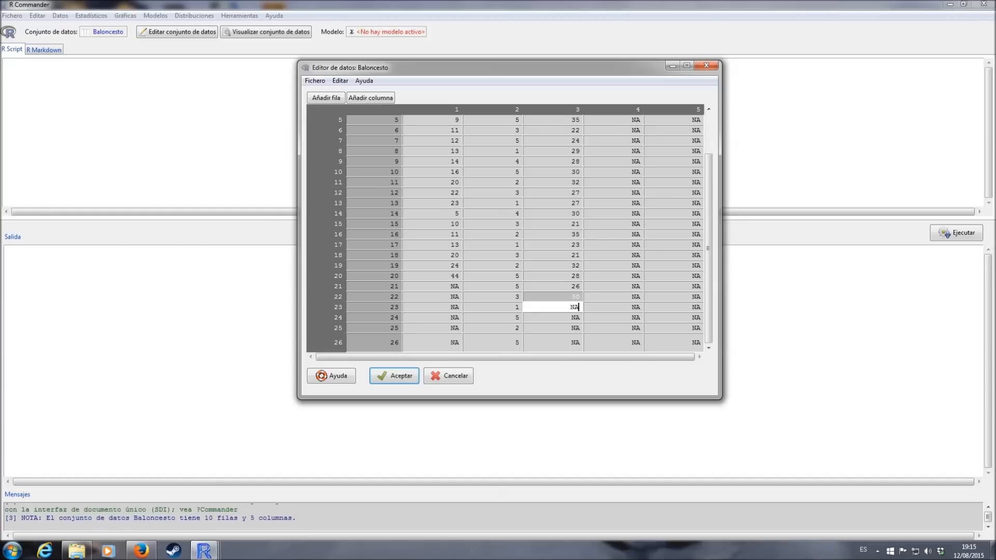
text(36)
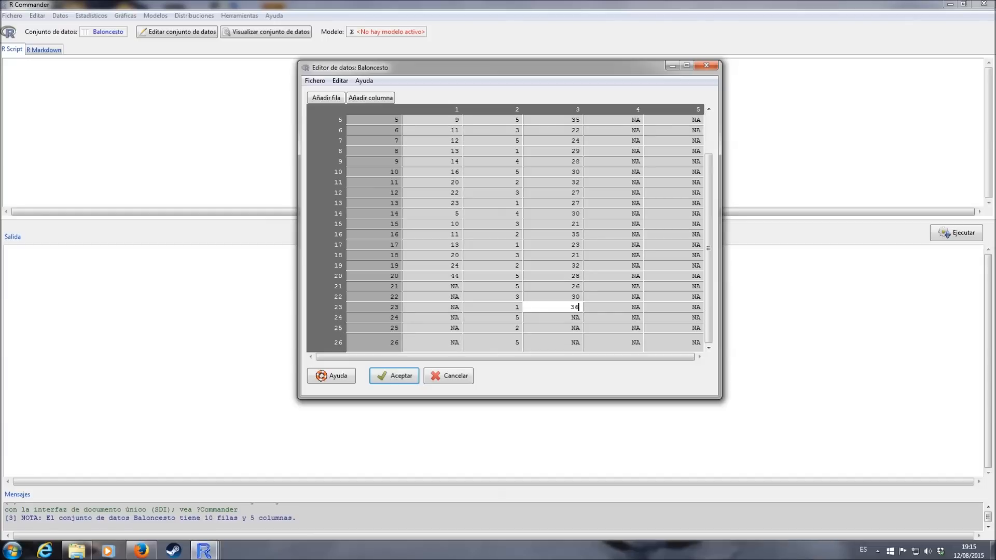
key(Return)
Enter 21, 28 and 28 in the Edad column for rows 24, 25 and 26.
text(21)
key(Return)
text(28)
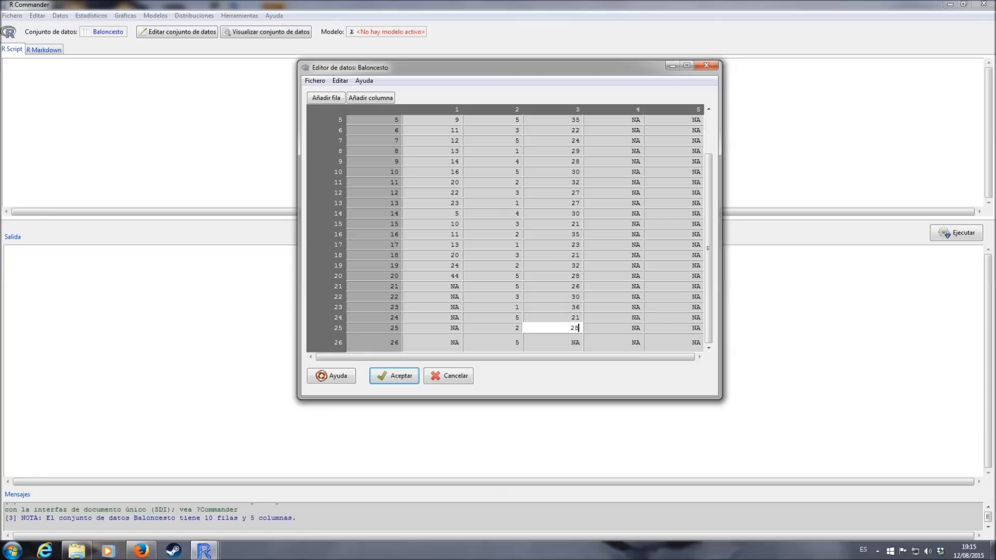
key(Return)
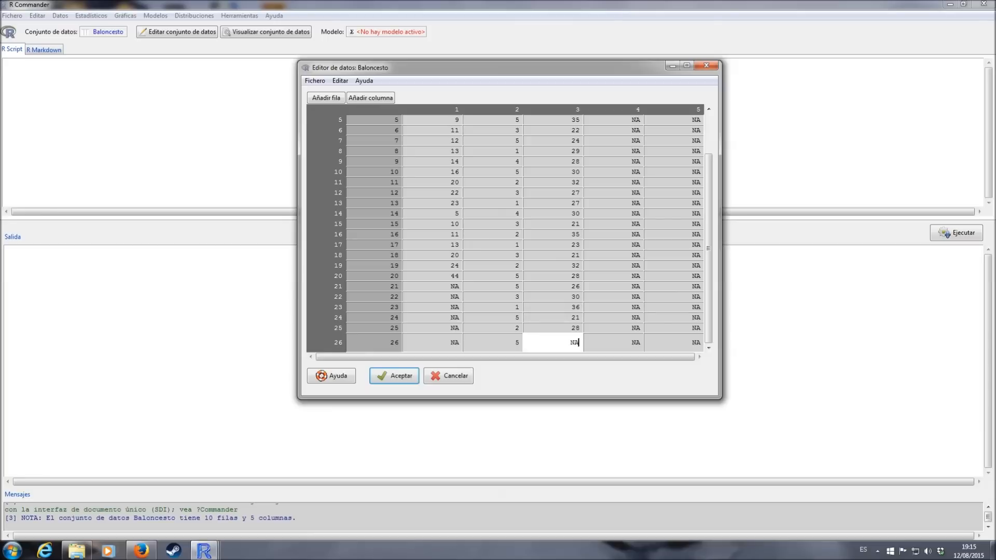
key(BackSpace)
key(BackSpace)
text(28)
key(Return)
Enter 2,17 and 1,88 in the Altura column for rows 1 and 2.
drag(712, 162, 715, 122)
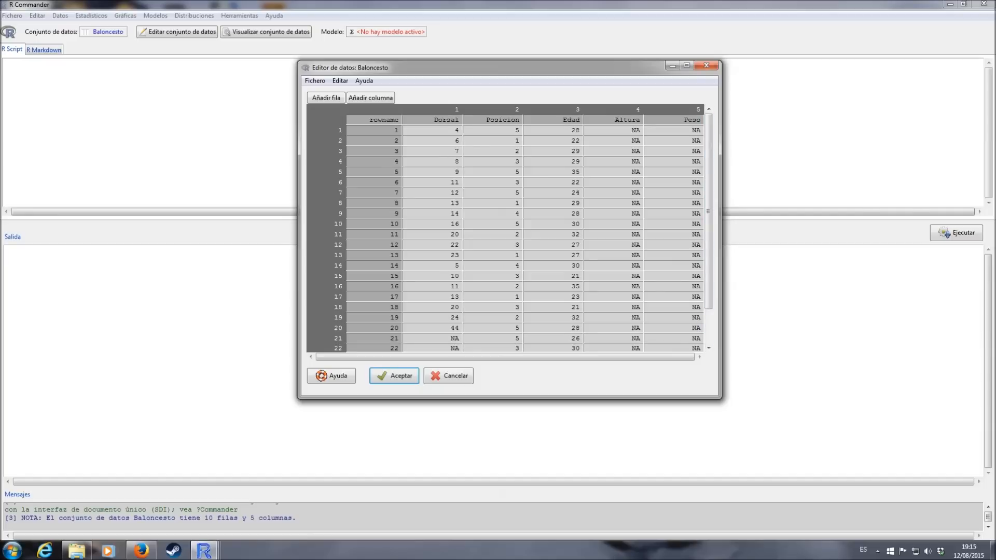
click(637, 130)
key(BackSpace)
key(BackSpace)
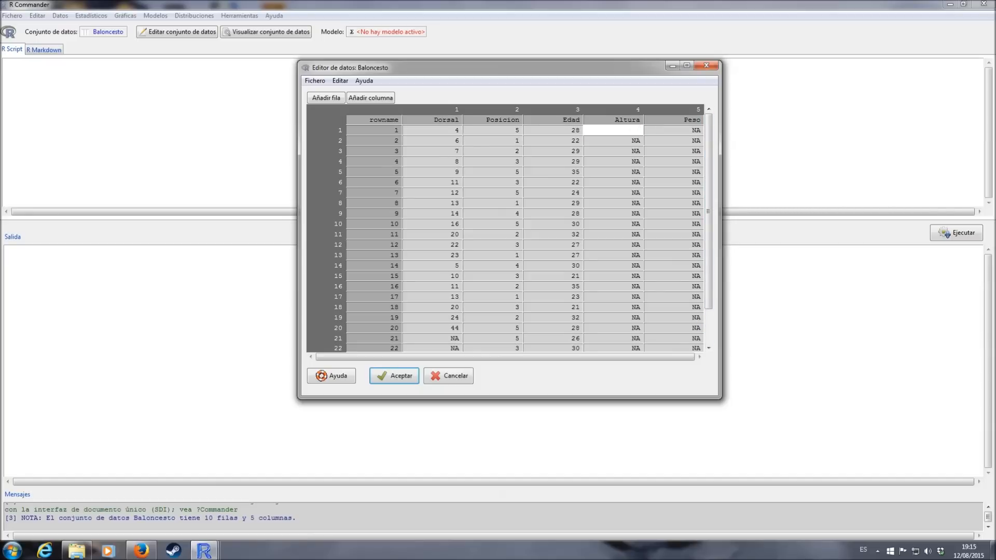
text(2,17)
key(Return)
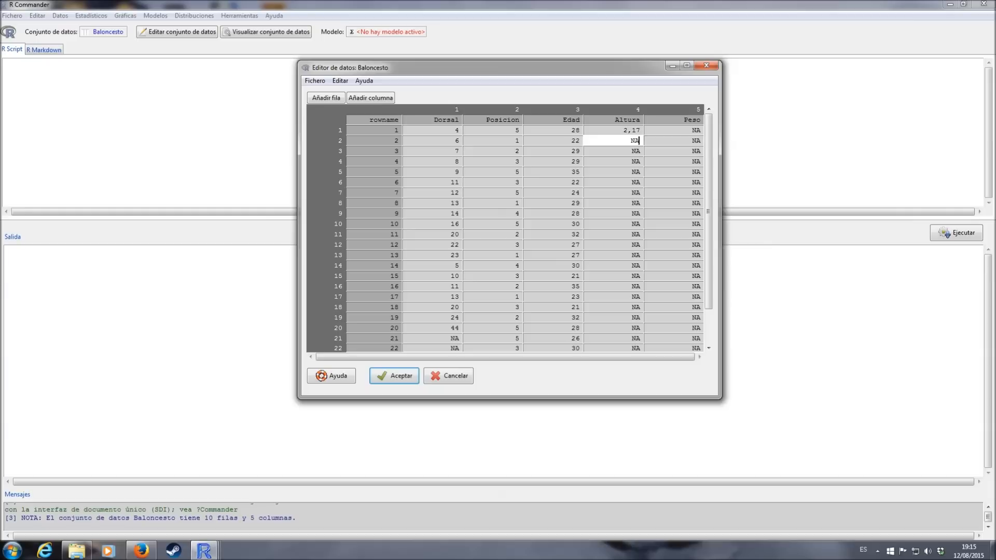
key(BackSpace)
key(BackSpace)
text(1,88)
key(Return)
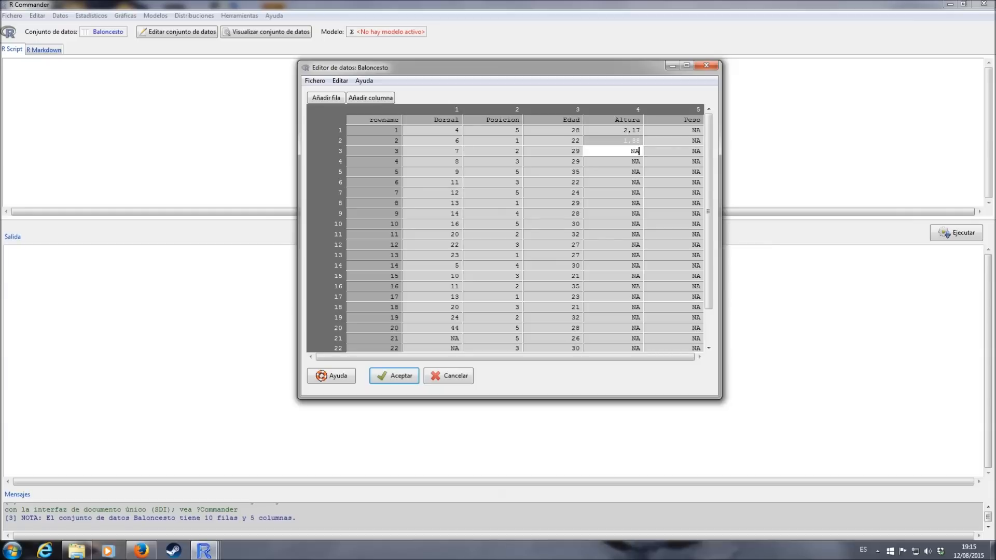
Enter 1,96 and 2,03 in the Altura column for rows 3 and 4.
key(BackSpace)
key(BackSpace)
text(1,96)
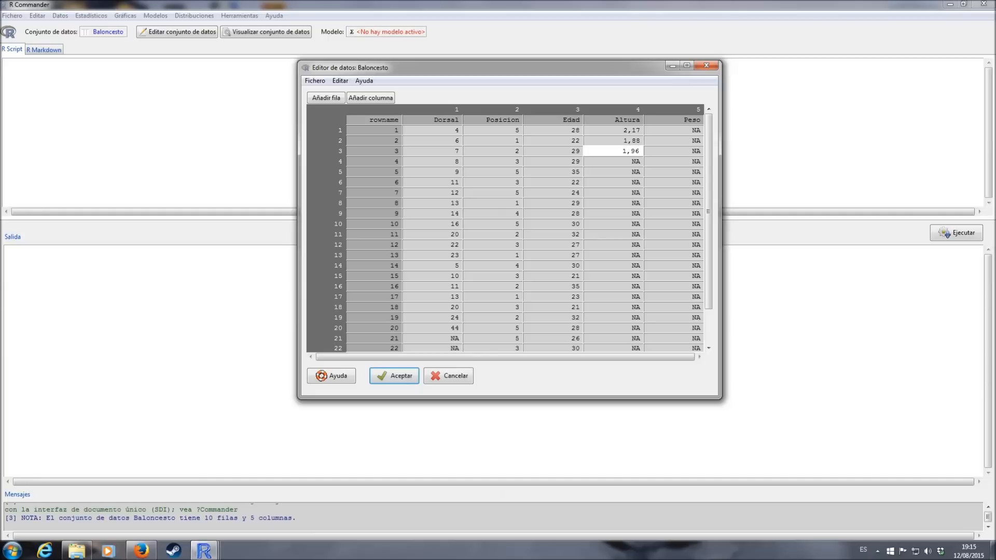
key(Return)
key(BackSpace)
key(BackSpace)
text(2,03)
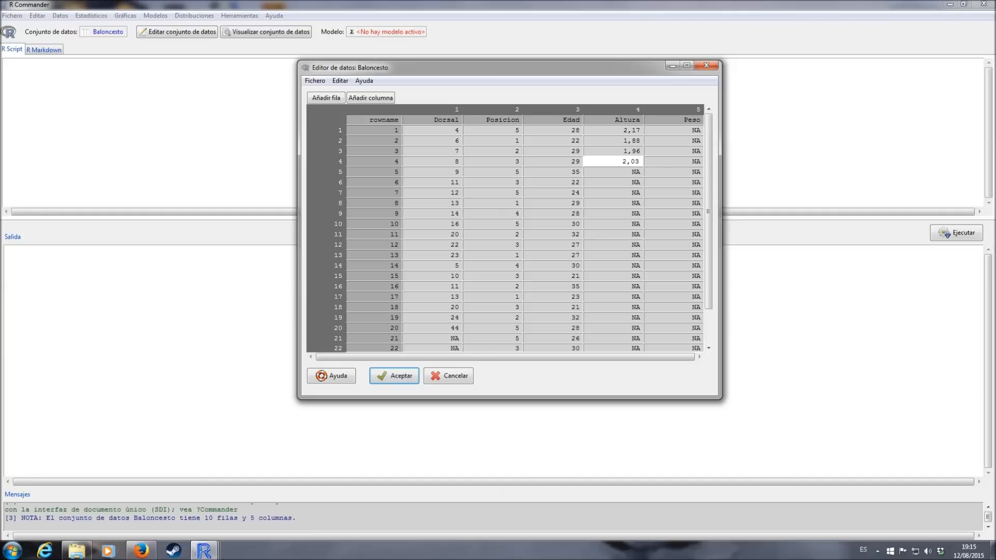
key(Return)
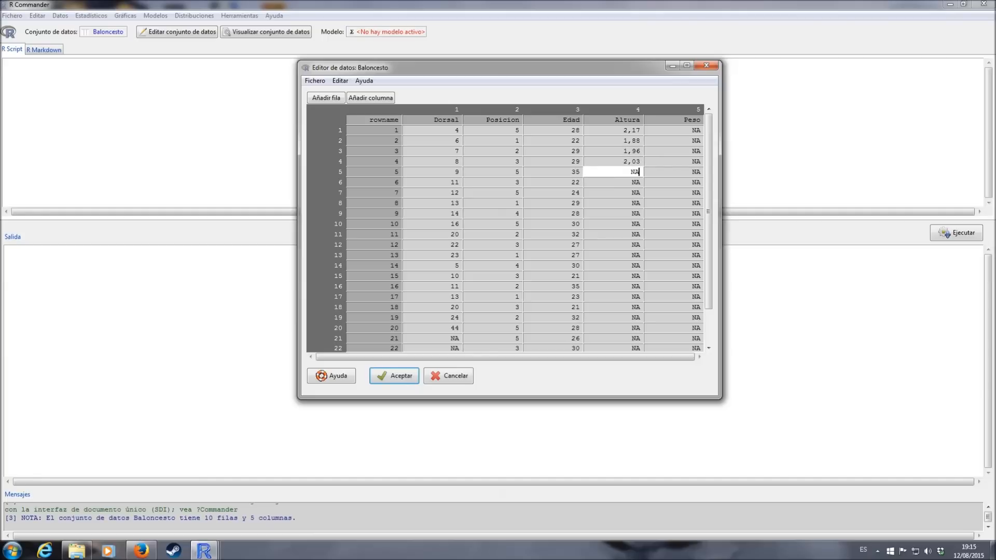
Enter 2,04 and 2,01 in the Altura column for rows 5 and 6.
key(BackSpace)
key(BackSpace)
text(2,04)
key(Return)
key(BackSpace)
key(BackSpace)
text(2,01)
key(Return)
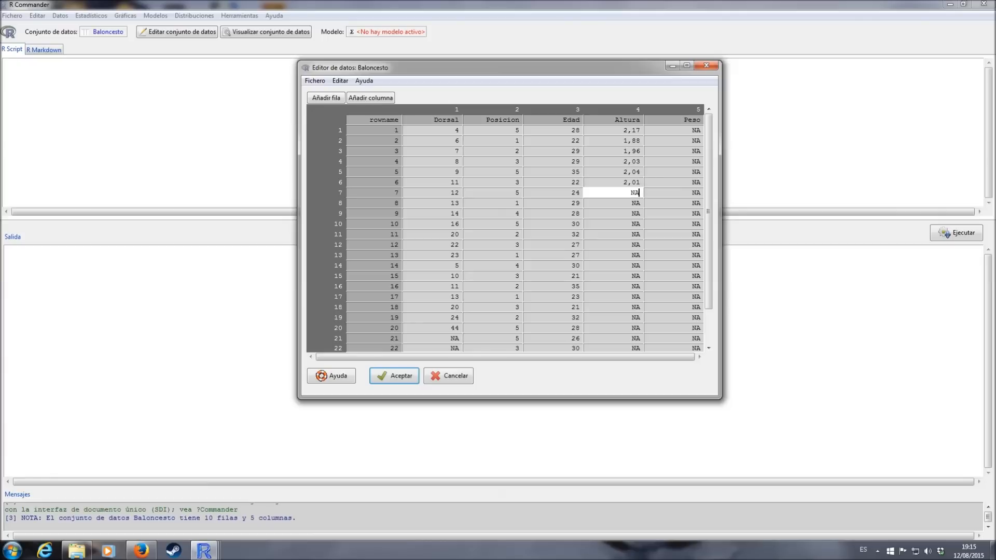
Enter 2,08 and 1,91 in the Altura column for rows 7 and 8.
key(BackSpace)
key(BackSpace)
text(2,08)
key(Return)
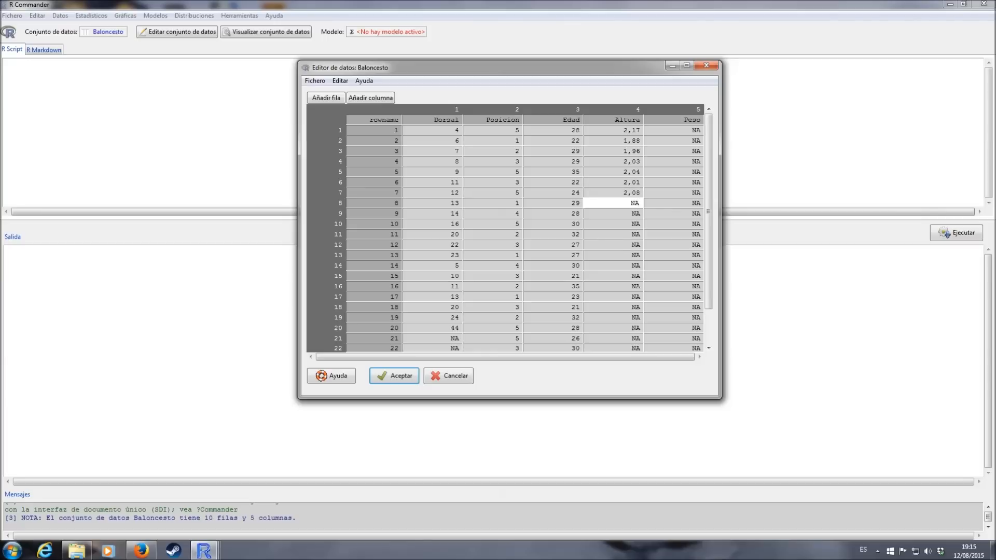
key(BackSpace)
key(BackSpace)
text(1,91)
key(Return)
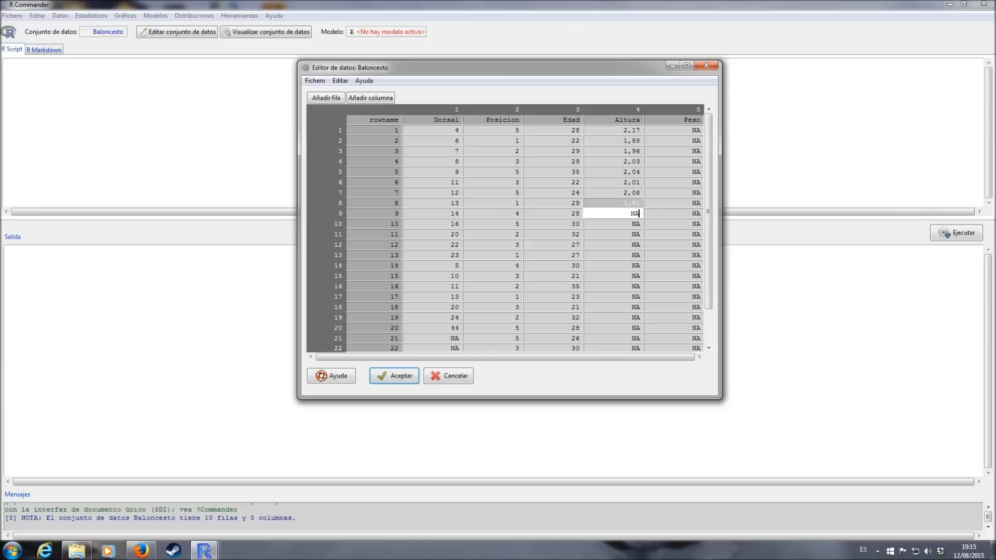
Enter 2,05 and 2,16 in the Altura column for rows 9 and 10.
key(BackSpace)
key(BackSpace)
text(2,05)
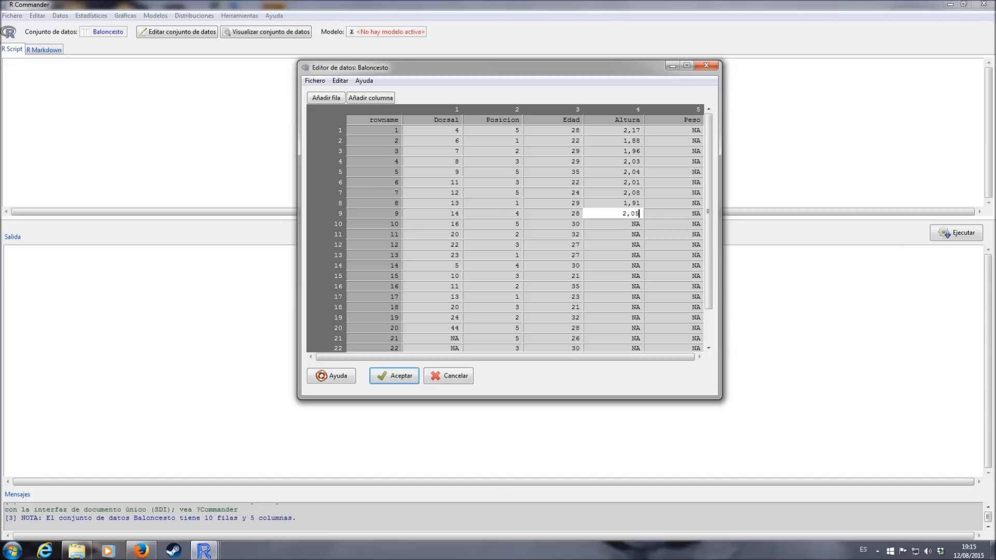
key(Return)
key(BackSpace)
key(BackSpace)
text(2,16)
key(Return)
Enter 1,88 and 2,03 in the Altura column for rows 11 and 12.
key(BackSpace)
key(BackSpace)
text(1,88)
key(Return)
key(BackSpace)
key(BackSpace)
text(2,03)
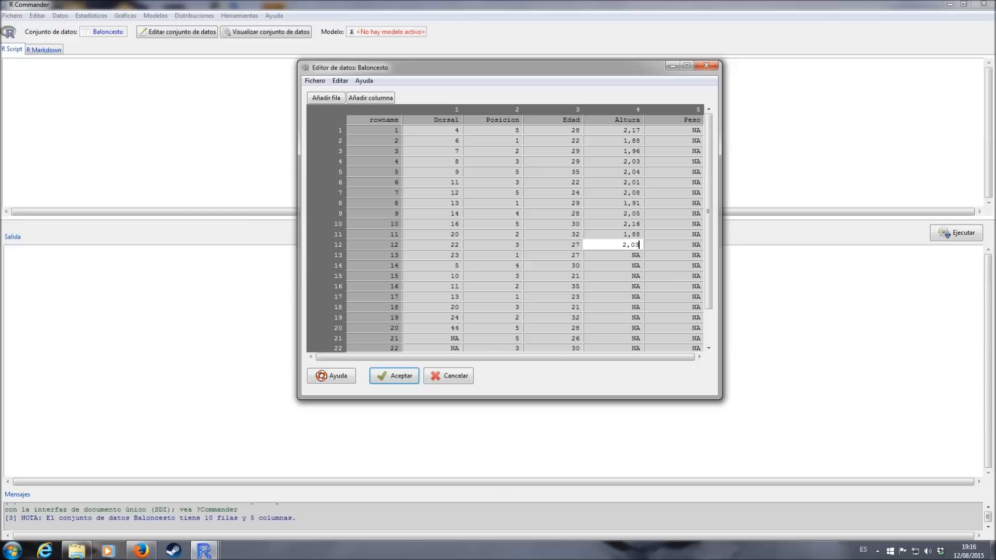
key(Return)
Enter 1,90 and 2,04 in the Altura column for rows 13 and 14.
key(BackSpace)
key(BackSpace)
text(1,90)
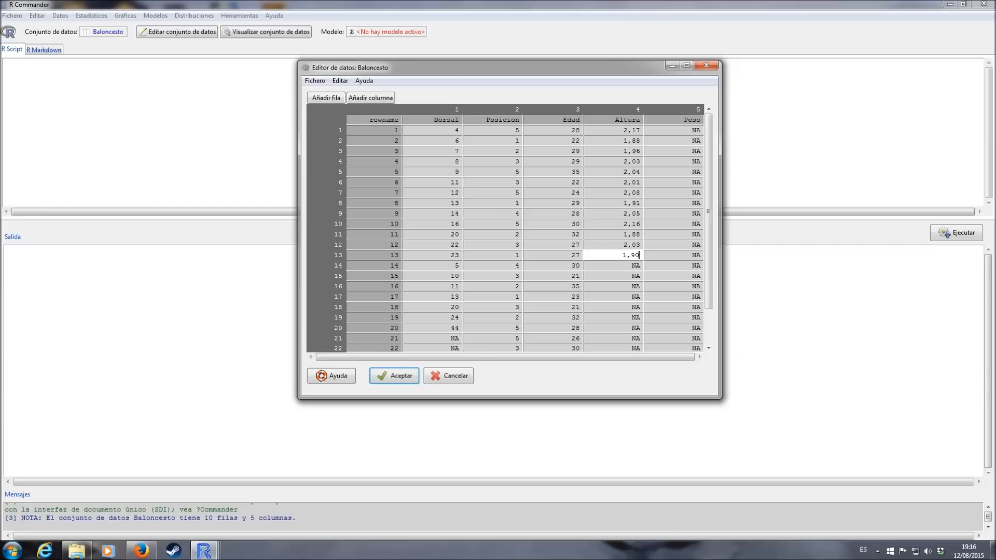
key(Return)
key(BackSpace)
key(BackSpace)
text(2,04)
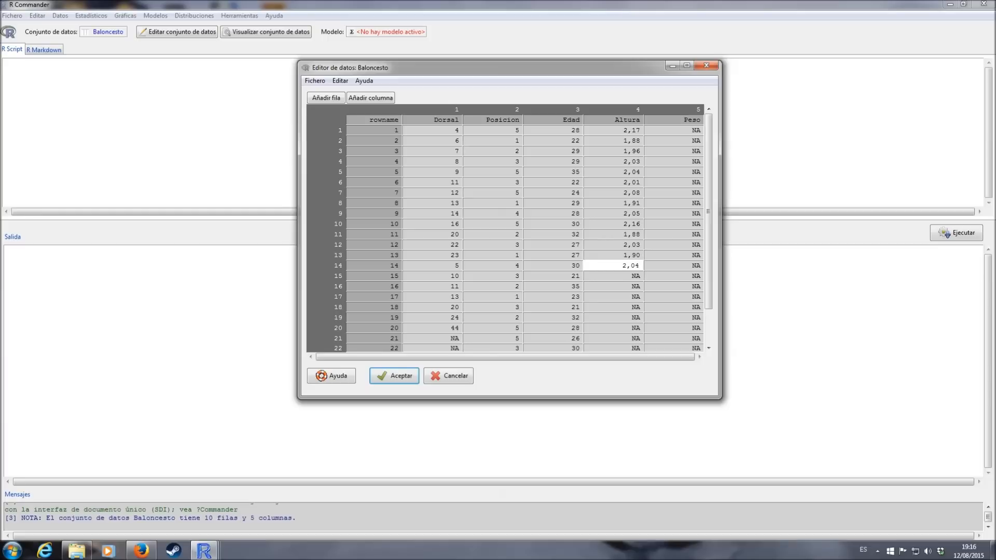
key(Return)
Enter 1,98 and 1,92 in the Altura column for rows 15 and 16.
key(BackSpace)
key(BackSpace)
text(1,98)
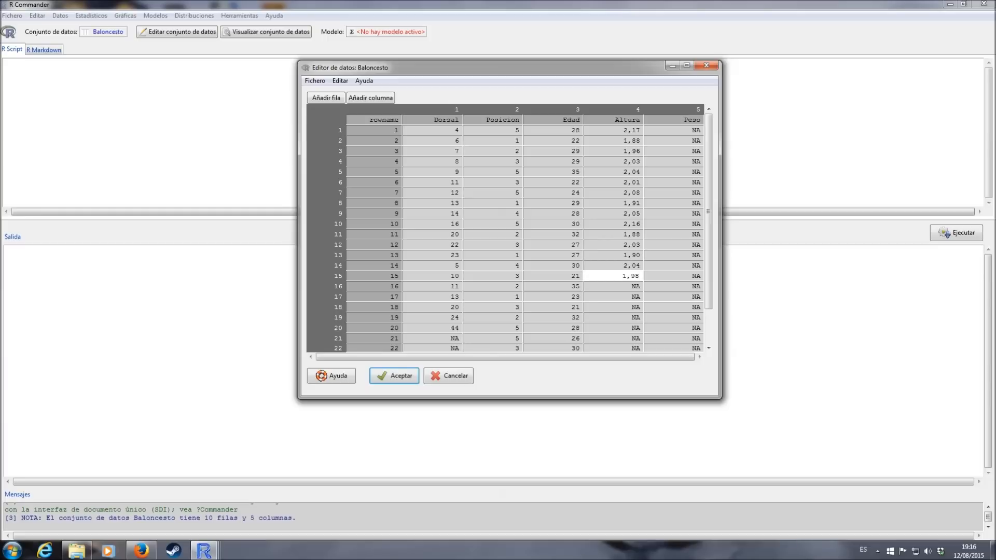
key(Return)
key(BackSpace)
key(BackSpace)
text(1,92)
key(Return)
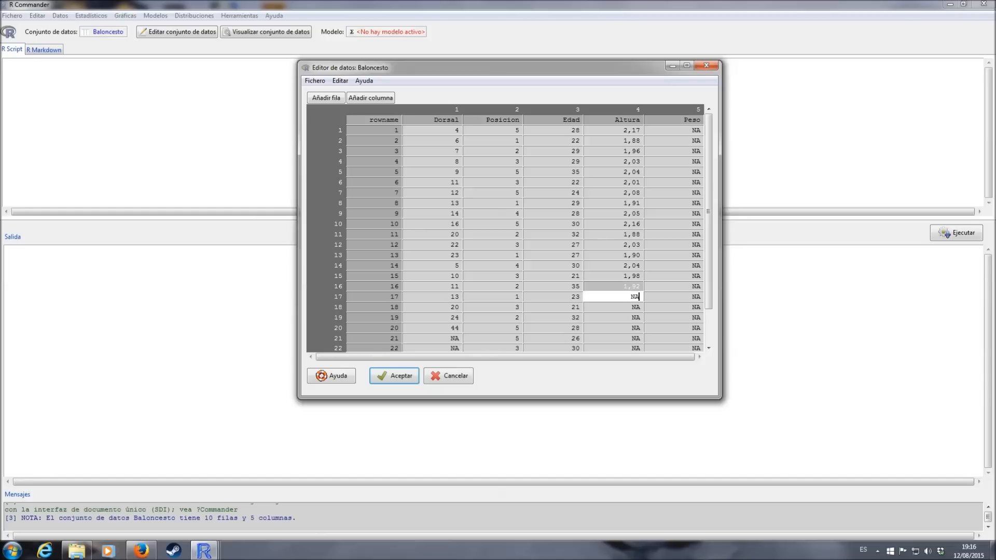
Enter 2,01, 2,00 and 1,89 in the Altura column for rows 17 to 19.
text(2,01)
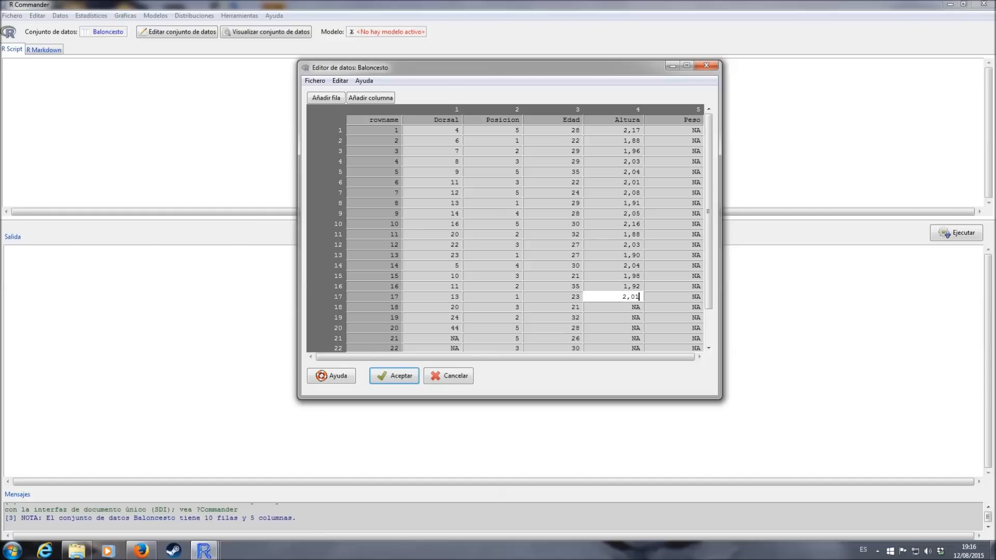
key(Return)
text(2,00)
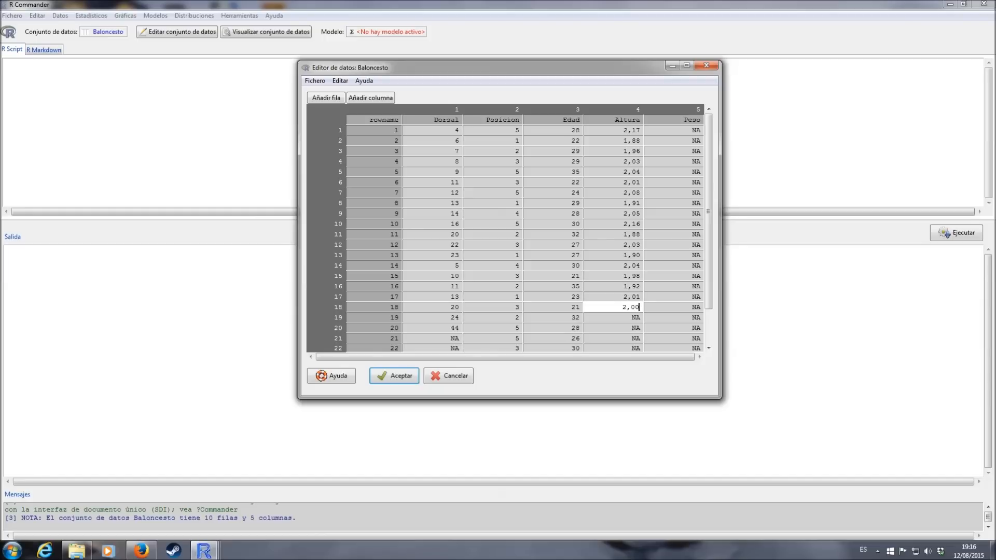
key(Return)
text(1,89)
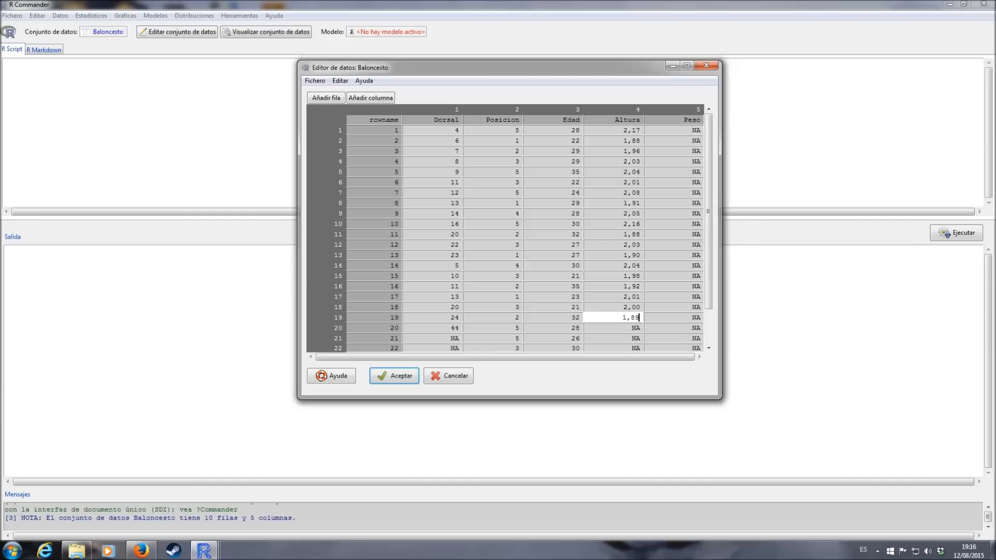
key(Return)
Enter 2,17, 2,06 and 2,03 in the Altura column for rows 20 to 22.
text(2,17)
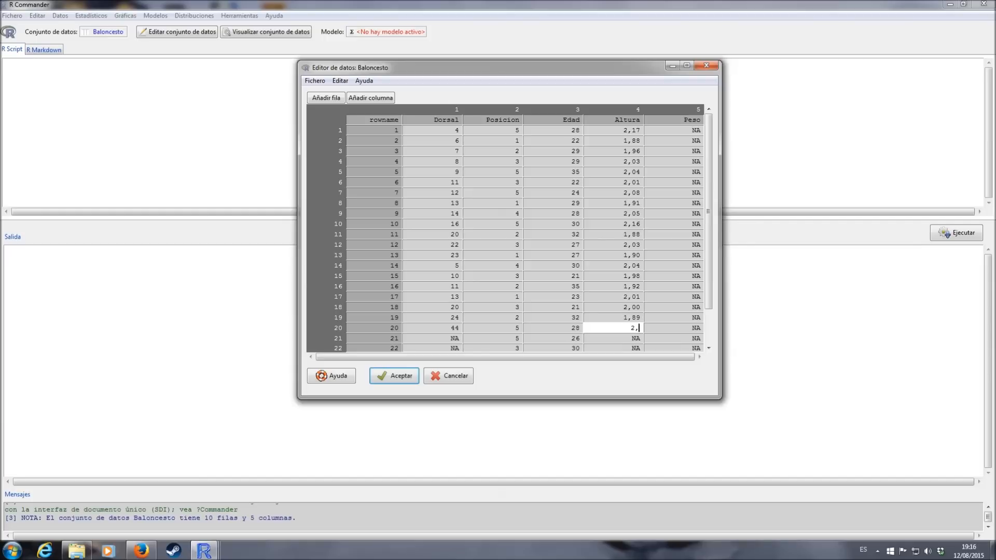
key(Return)
text(2,06)
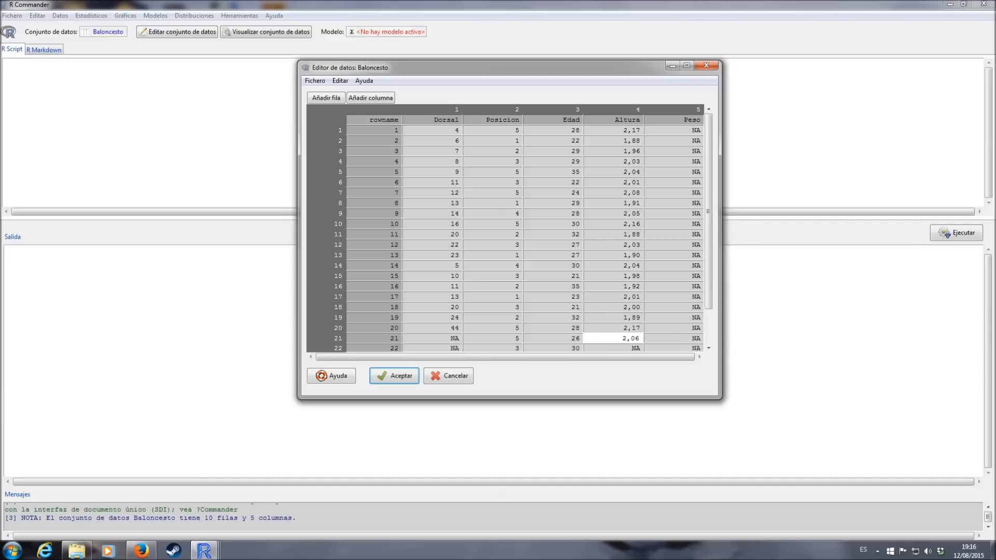
key(Return)
text(2,03)
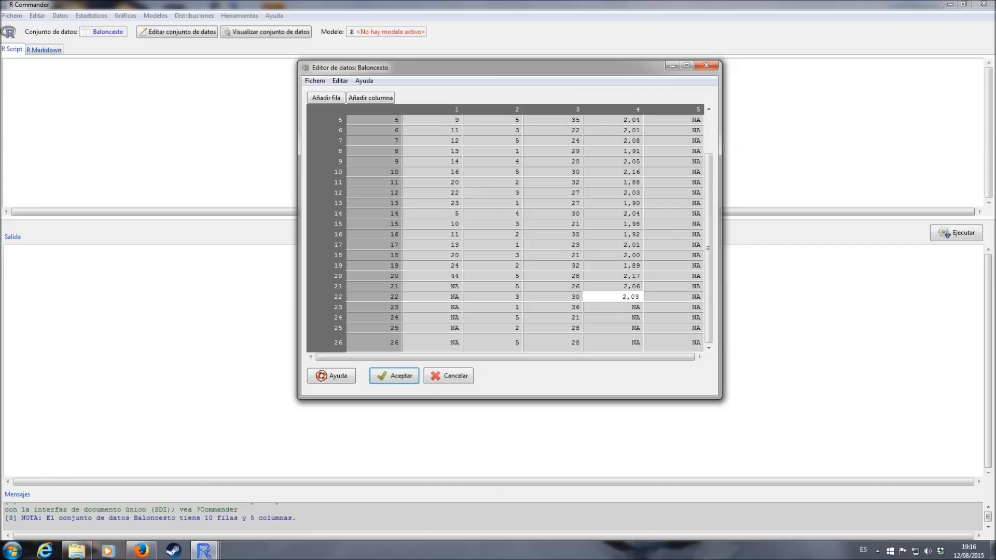
key(Return)
Enter 1,88, 2,11, 1,96 and 2,08 in the Altura column for rows 23 to 26.
text(1,88)
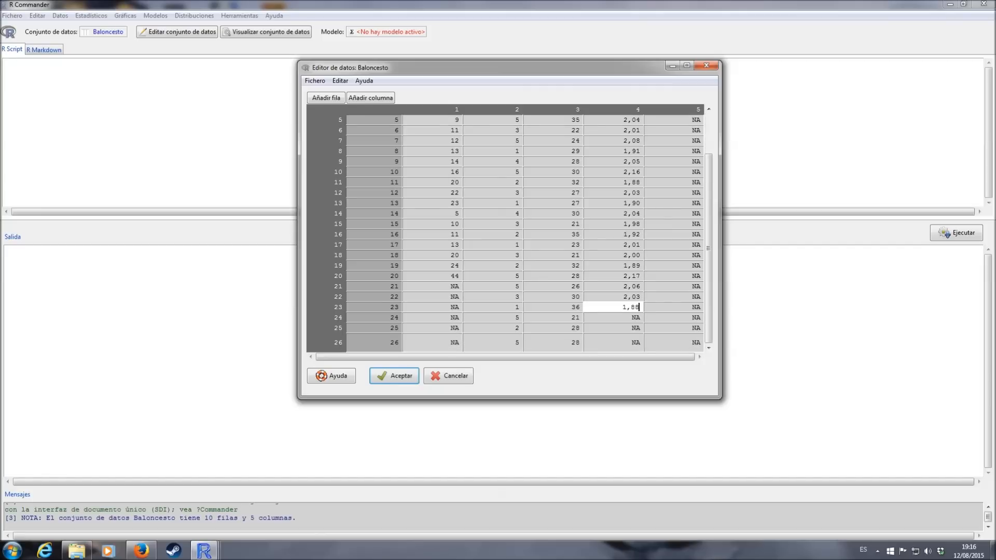
key(Return)
text(2,11)
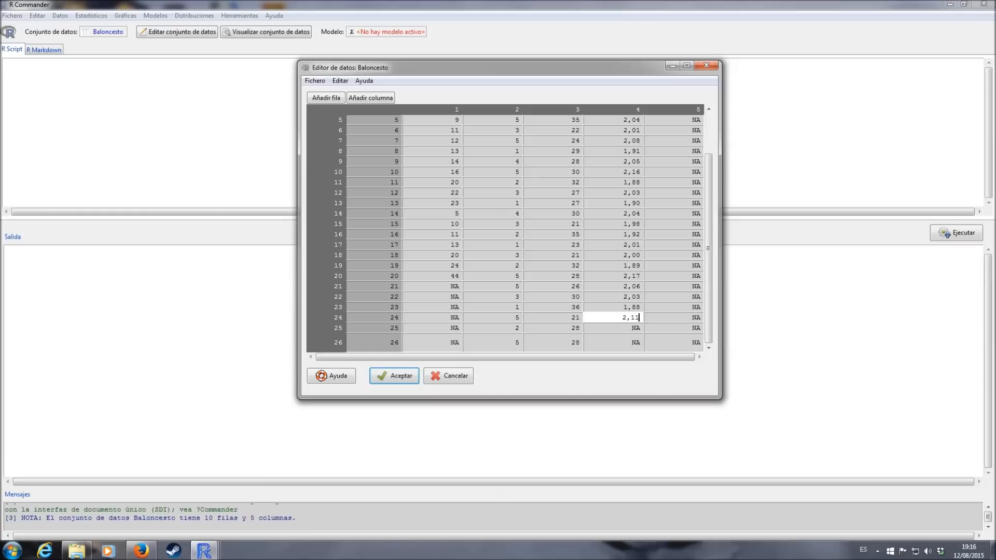
key(Return)
text(1,96)
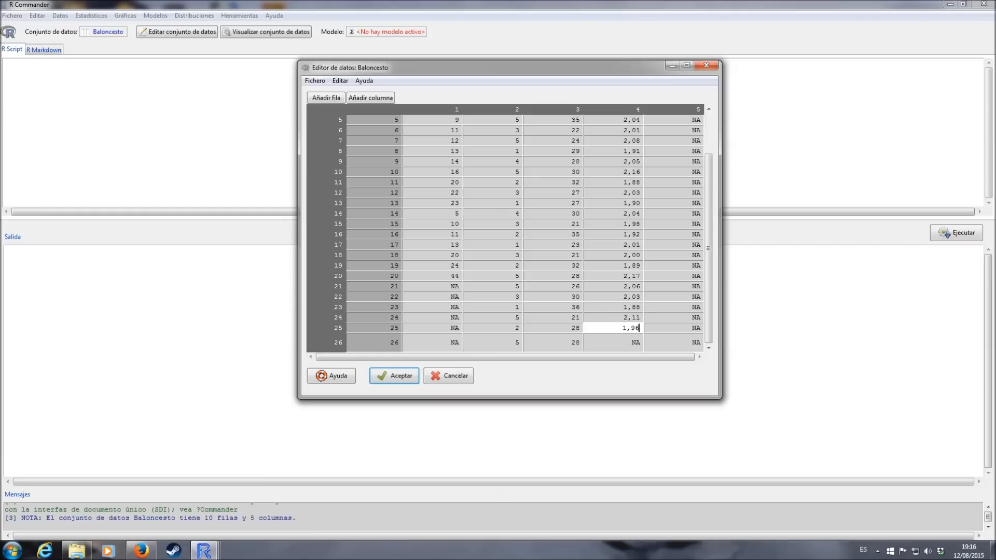
key(Return)
text(2,08)
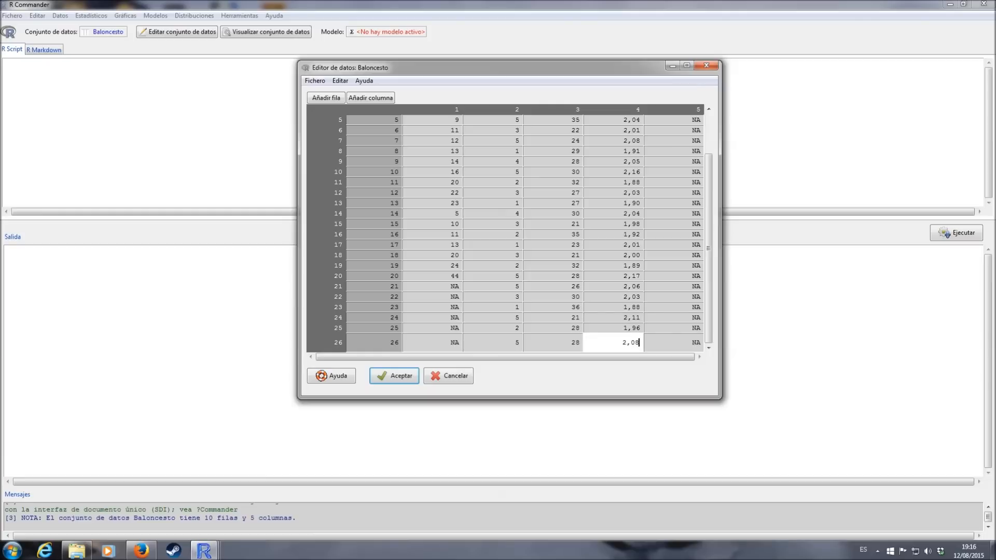
key(Return)
Enter 78 and 91 in the Peso column for rows 1 and 2.
drag(709, 176, 712, 136)
click(699, 130)
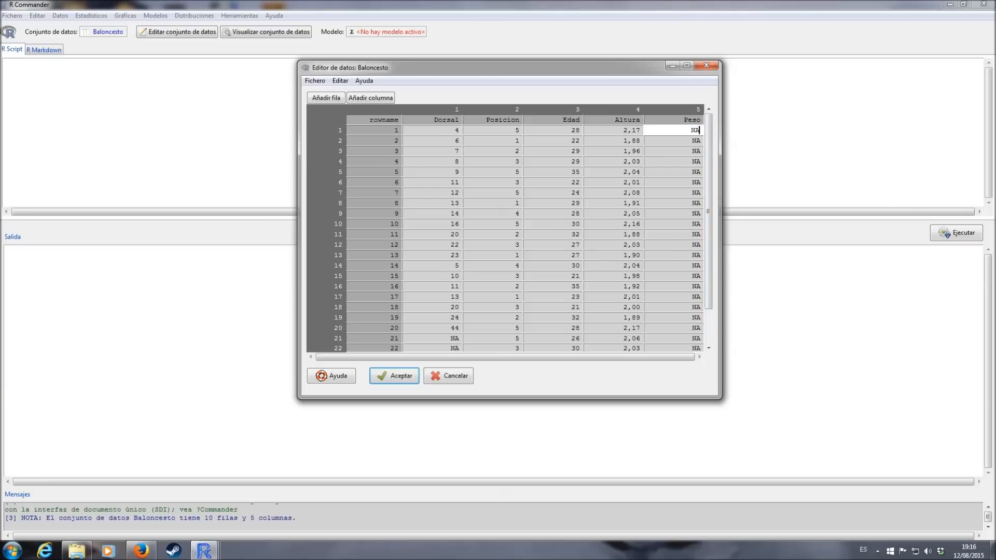
key(BackSpace)
key(BackSpace)
text(78)
key(Return)
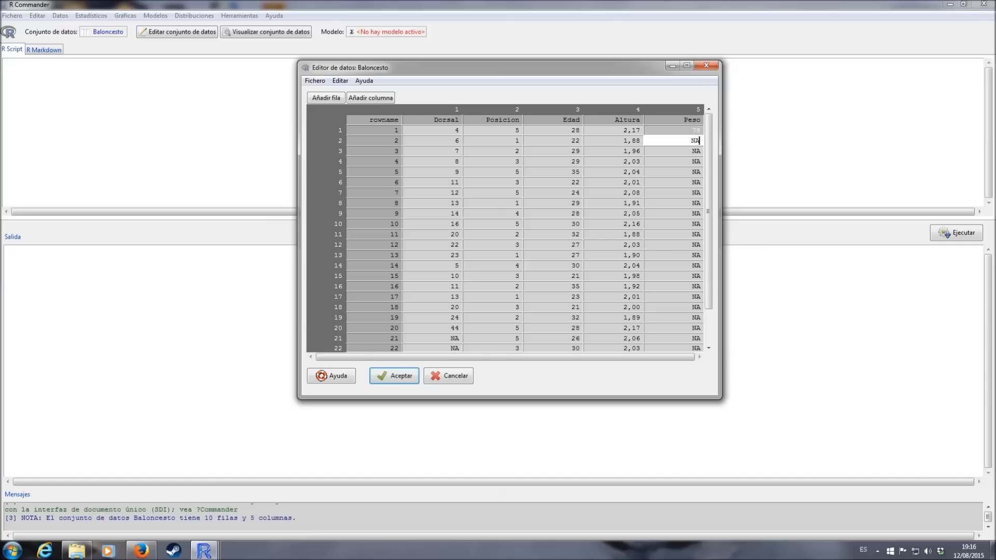
key(BackSpace)
key(BackSpace)
text(91)
key(Return)
Enter 103 and 114 in the Peso column for rows 3 and 4.
key(BackSpace)
key(BackSpace)
text(10)
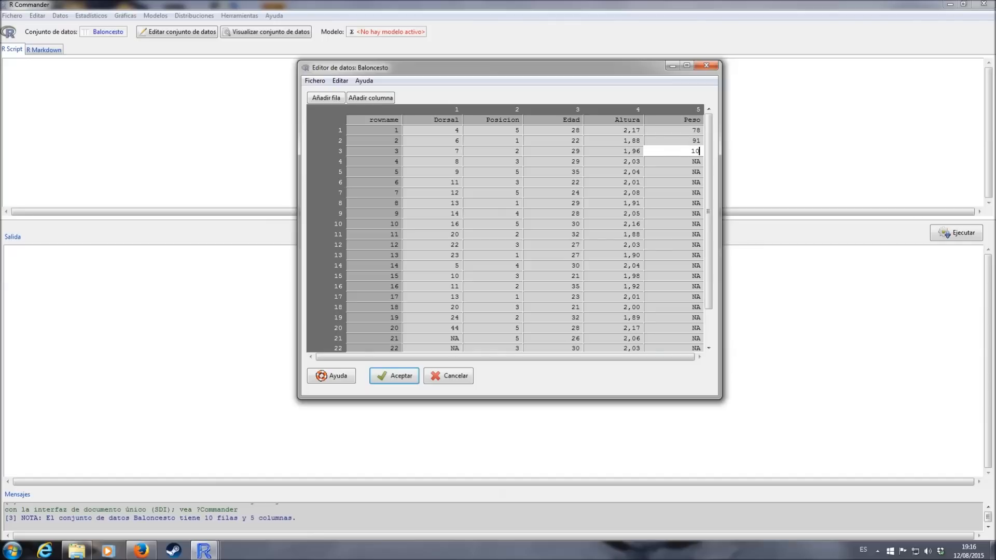
text(3)
key(Return)
key(BackSpace)
key(BackSpace)
text(114)
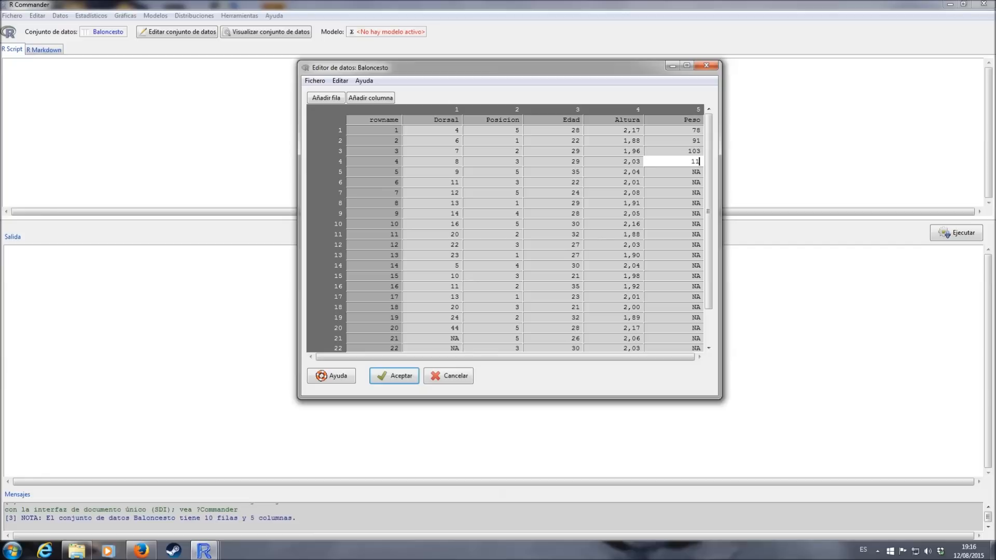
key(Return)
Enter 101 and 118 in the Peso column for rows 5 and 6.
key(BackSpace)
key(BackSpace)
text(190)
key(BackSpace)
key(BackSpace)
text(01)
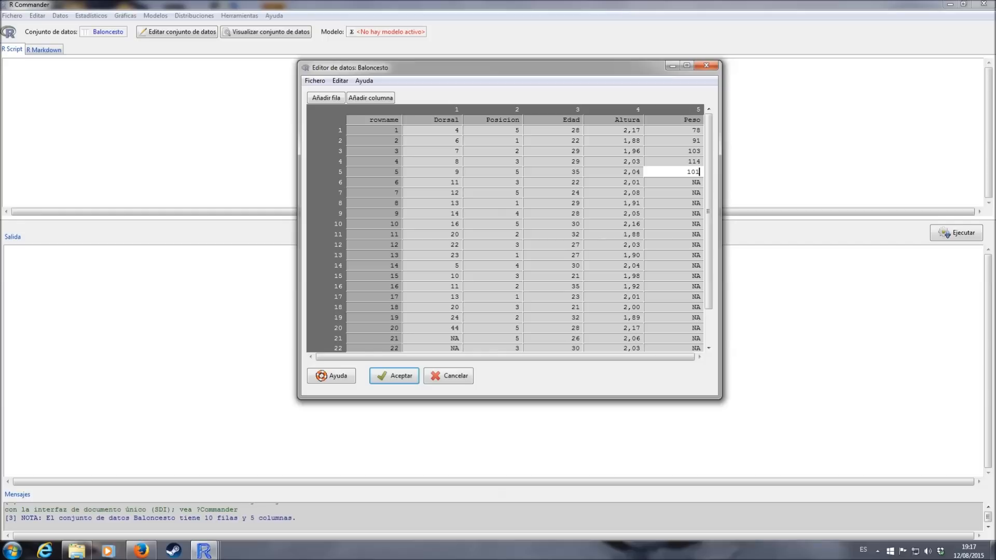
key(Return)
key(BackSpace)
key(BackSpace)
text(118)
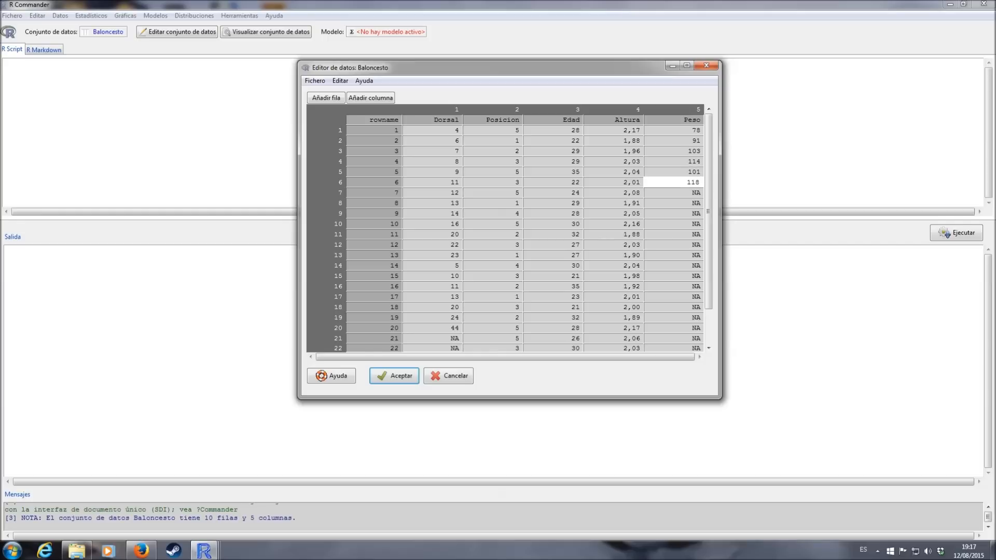
key(Return)
Enter 81 and 110 in the Peso column for rows 7 and 8.
key(BackSpace)
key(BackSpace)
text(81)
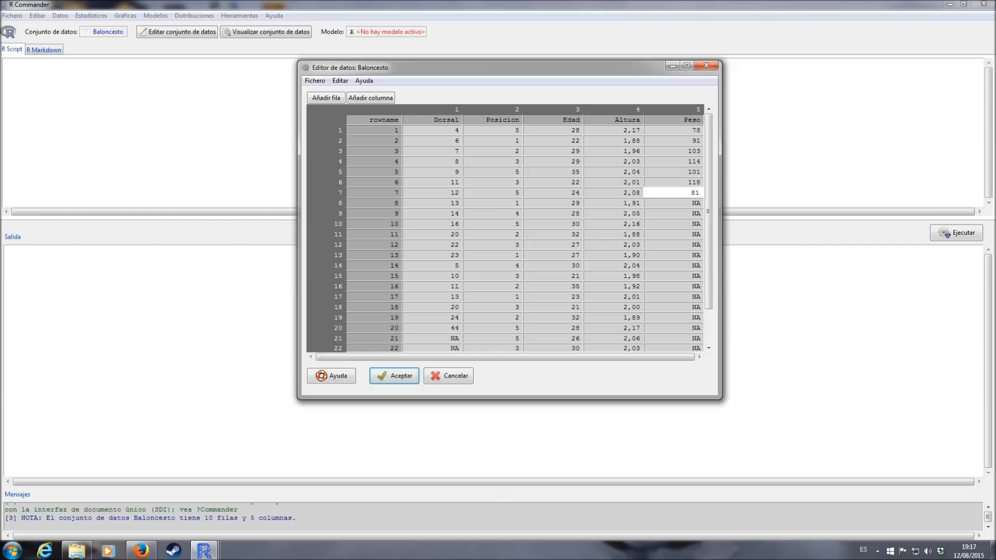
key(Return)
key(BackSpace)
key(BackSpace)
text(110)
key(Return)
Enter 126 and 83 in the Peso column for rows 9 and 10.
key(BackSpace)
key(BackSpace)
text(126)
key(Return)
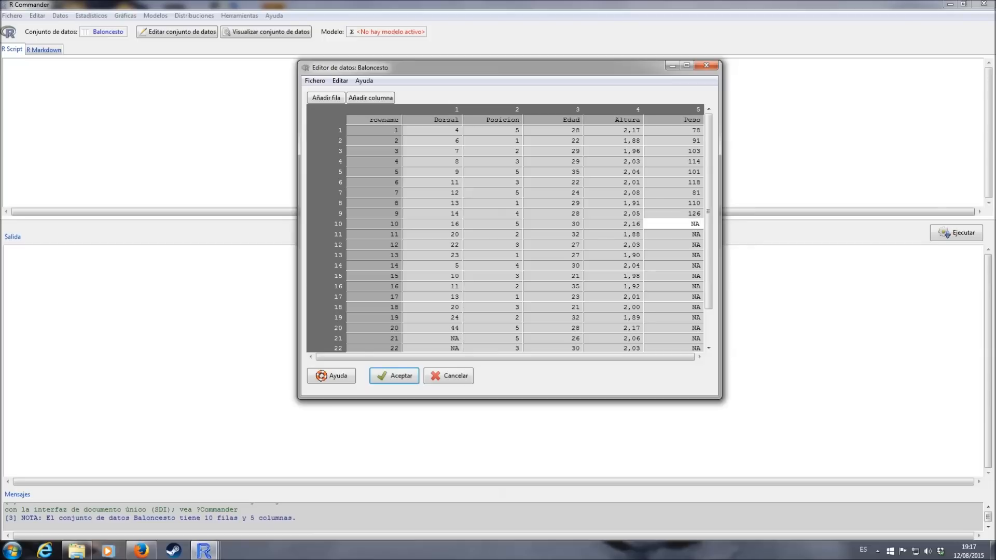
key(BackSpace)
key(BackSpace)
text(83)
key(Return)
Enter 103 and 80 in the Peso column for rows 11 and 12.
key(BackSpace)
key(BackSpace)
text(103)
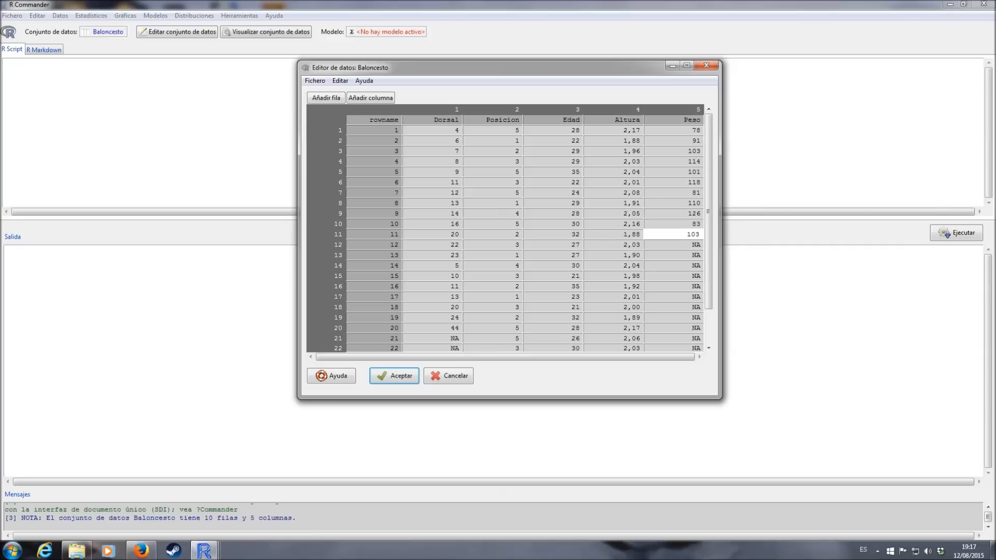
key(Return)
key(BackSpace)
key(BackSpace)
text(80)
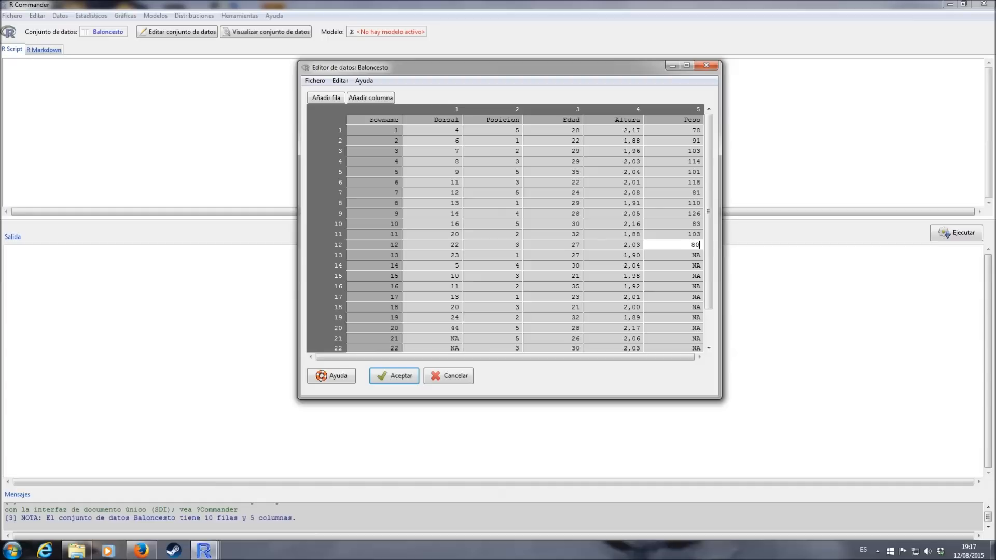
key(Return)
Enter 119 and 98 in the Peso column for rows 13 and 14.
key(BackSpace)
key(BackSpace)
text(113)
key(Return)
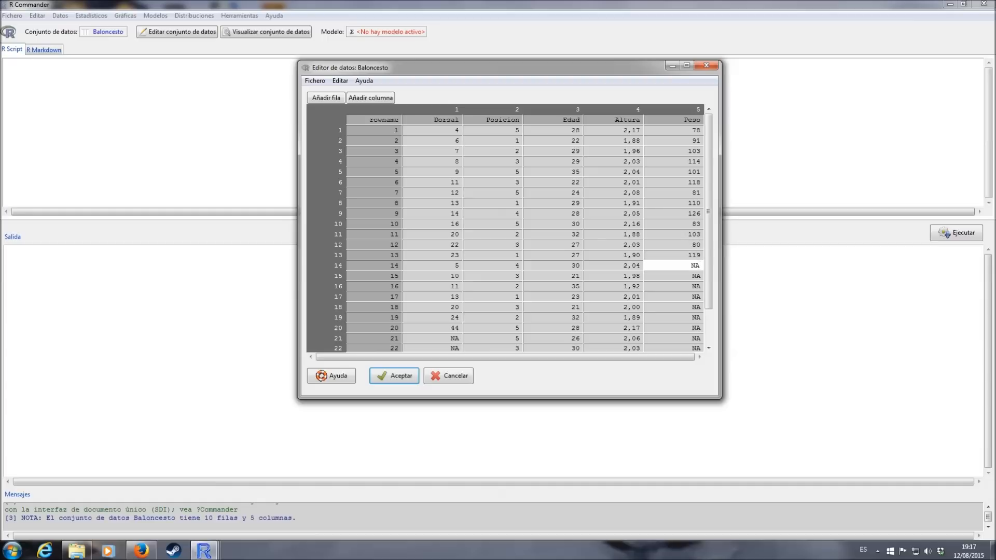
key(BackSpace)
key(BackSpace)
text(98)
key(Return)
Enter 87 and 91 in the Peso column for rows 15 and 16.
key(BackSpace)
key(BackSpace)
text(87)
key(Return)
key(BackSpace)
key(BackSpace)
text(91)
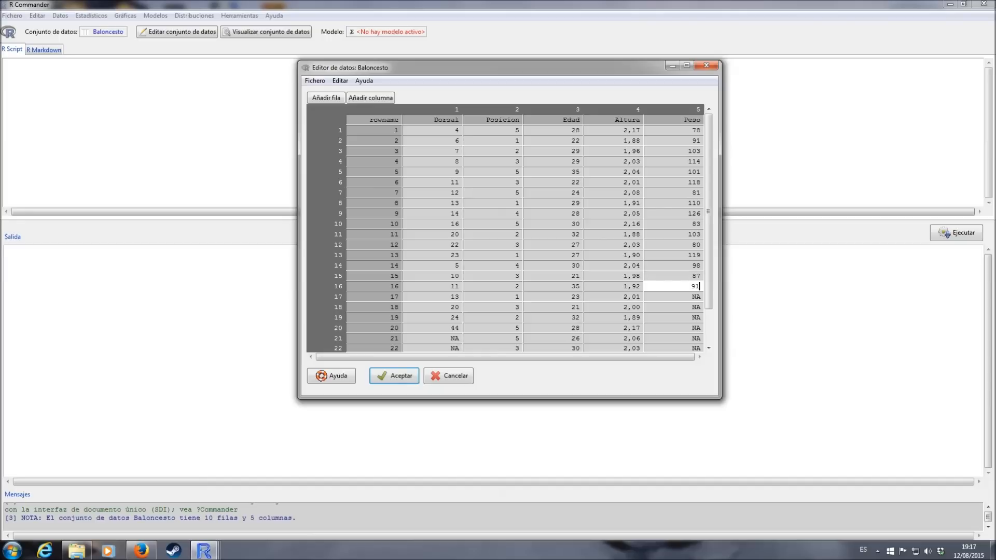
key(Return)
Enter 100 and 84 in the Peso column for rows 17 and 18.
key(BackSpace)
key(BackSpace)
text(100)
key(Return)
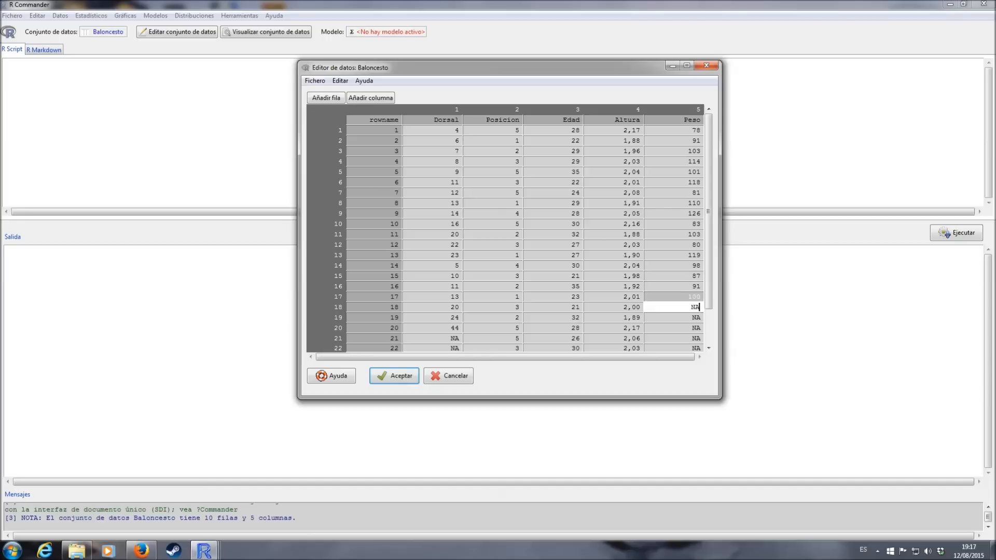
key(BackSpace)
key(BackSpace)
text(84)
key(Return)
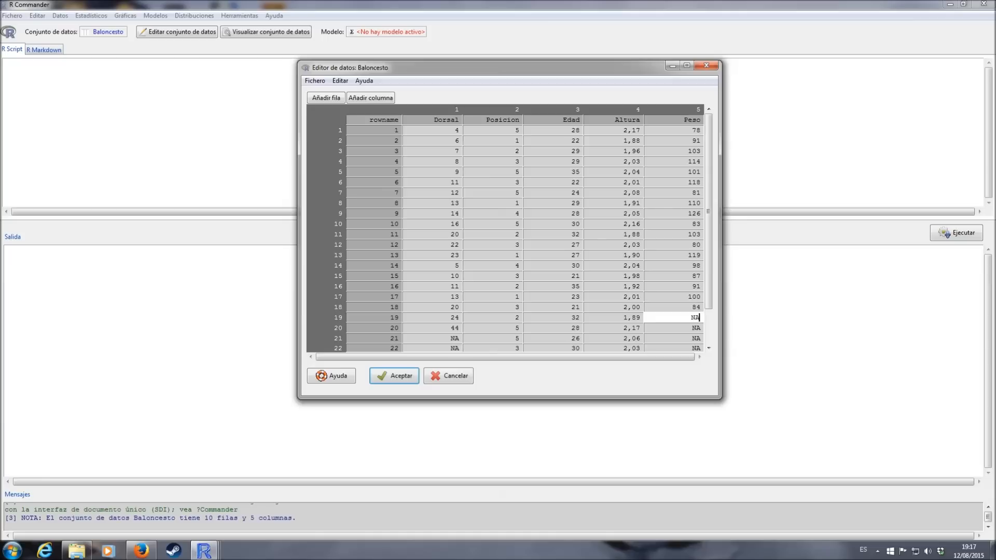
Enter 127 and 116 in the Peso column for rows 19 and 20.
key(BackSpace)
key(BackSpace)
text(127)
key(Return)
key(BackSpace)
key(BackSpace)
text(116)
key(Return)
Enter 103 and 78 in the Peso column for rows 21 and 22.
key(BackSpace)
key(BackSpace)
text(103)
key(Return)
key(BackSpace)
key(BackSpace)
text(78)
key(Return)
Enter 121 and 9 in the Peso column for rows 23 and 24.
key(BackSpace)
key(BackSpace)
text(121)
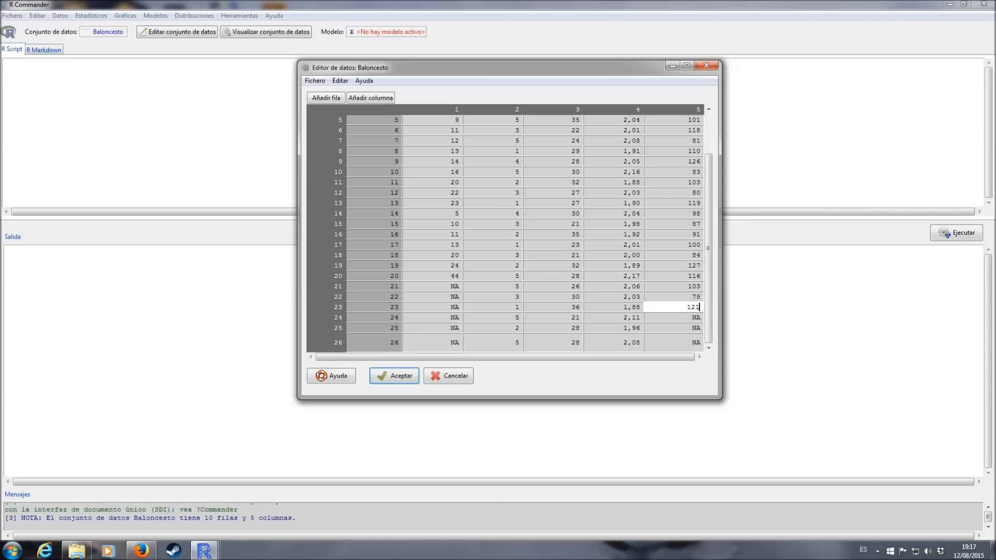
key(Return)
key(BackSpace)
key(BackSpace)
text(9)
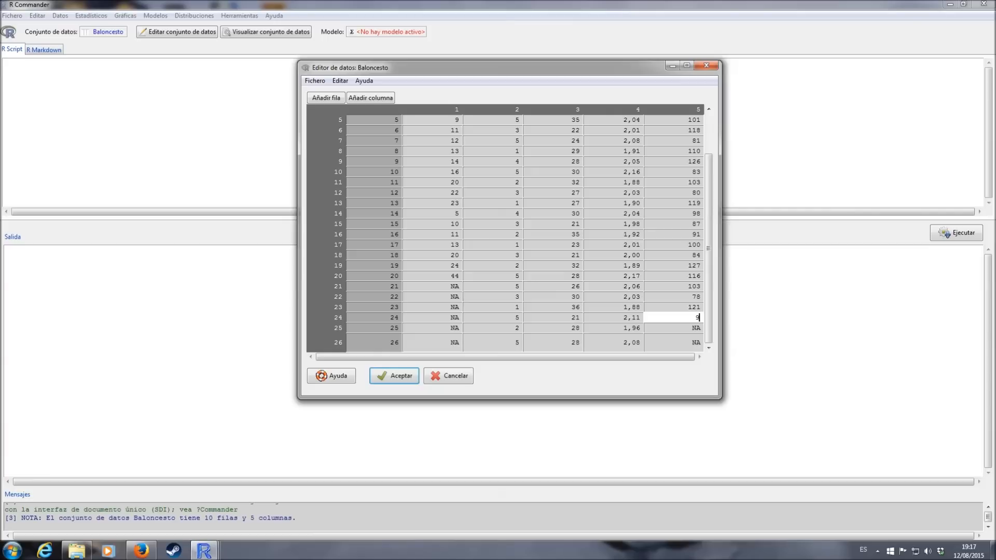
Try to clear the Peso values from row 1 down to row 24.
drag(709, 158, 716, 120)
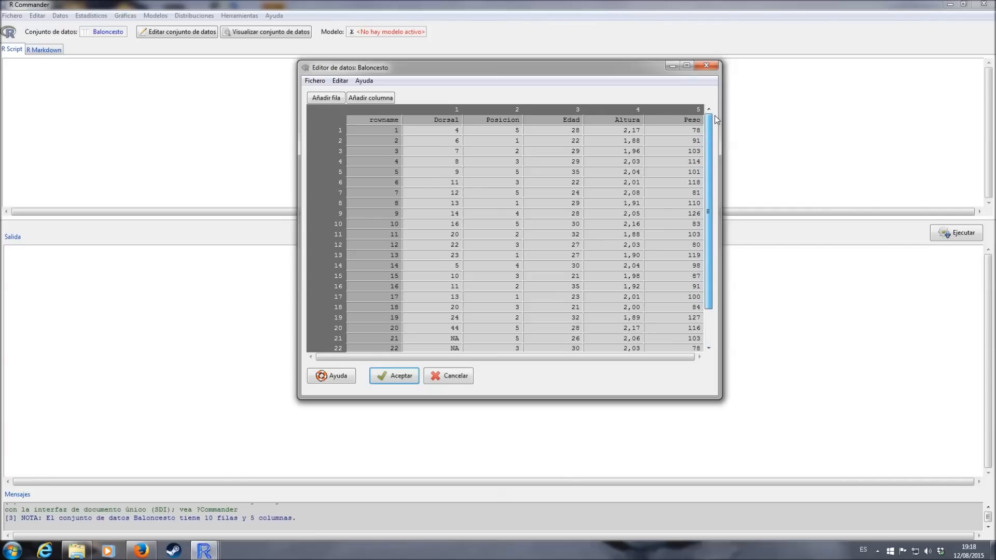
drag(674, 131, 698, 317)
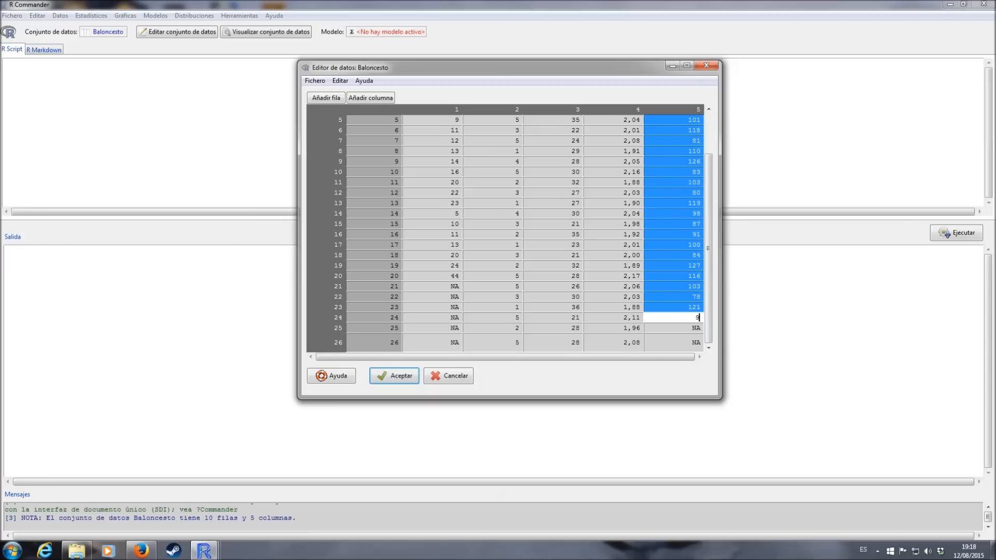
right_click(679, 228)
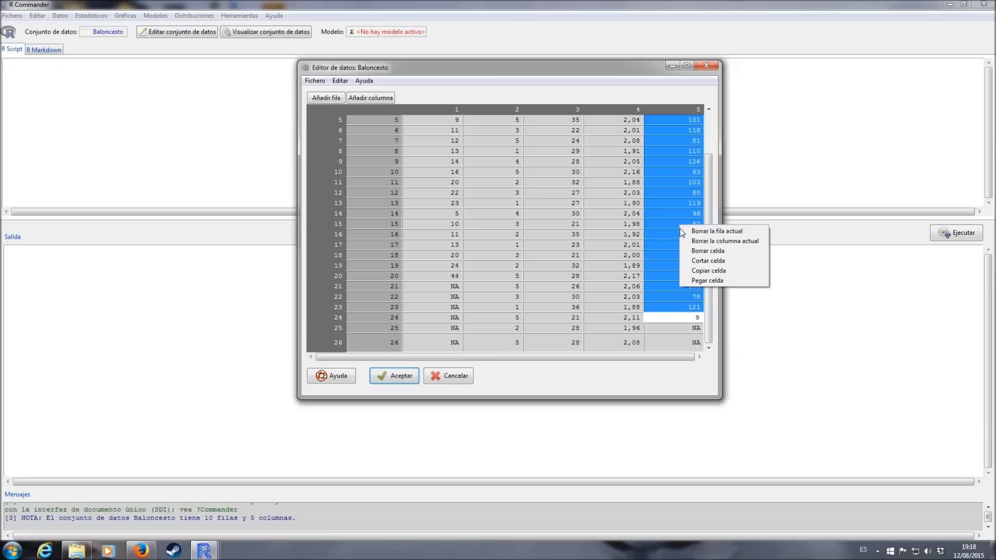
click(707, 251)
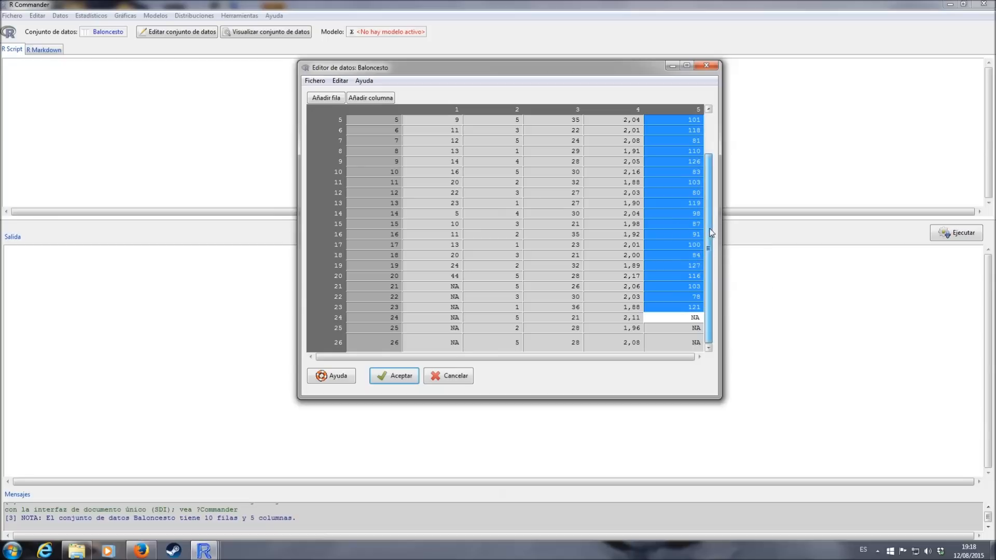
Try to paste the copied cell content into the Peso column at row 2.
scroll(712, 238, up, 2)
click(686, 141)
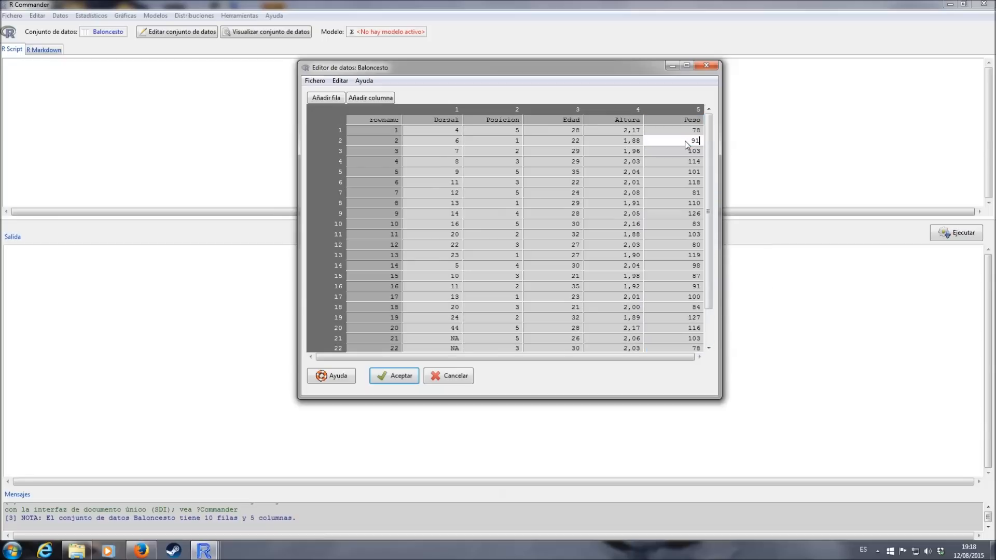
right_click(686, 141)
click(706, 196)
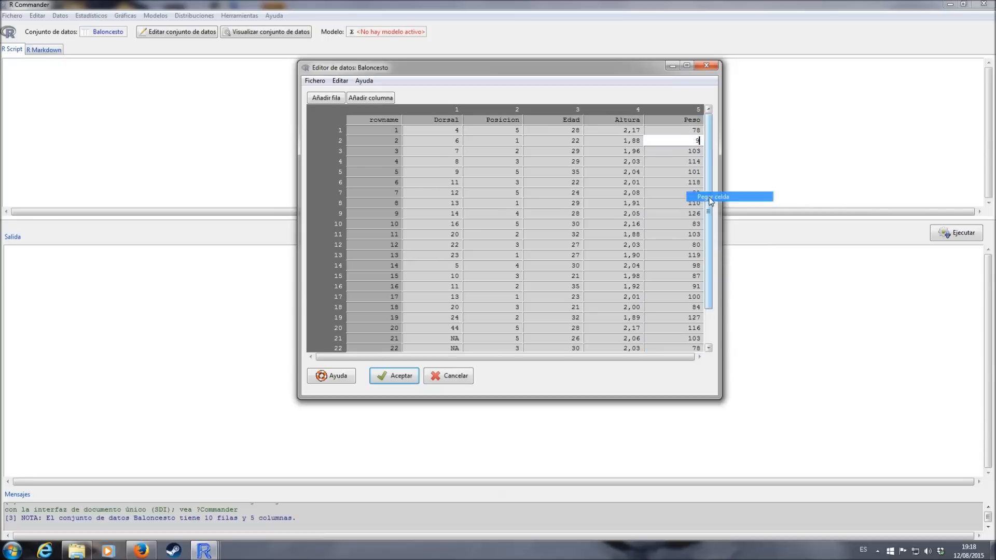
Enter 127, 78 and 91 in the Peso column for rows 1 to 3.
click(696, 131)
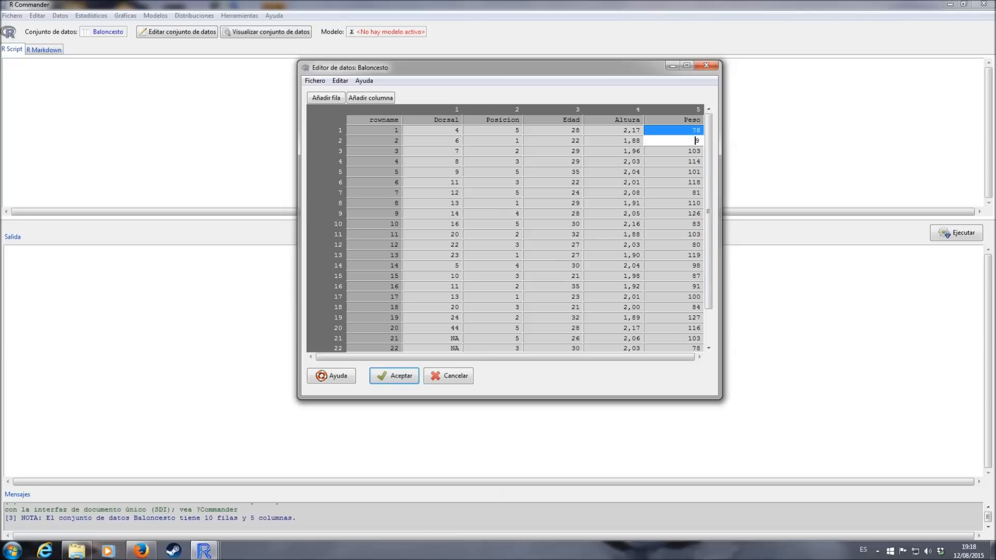
text(127)
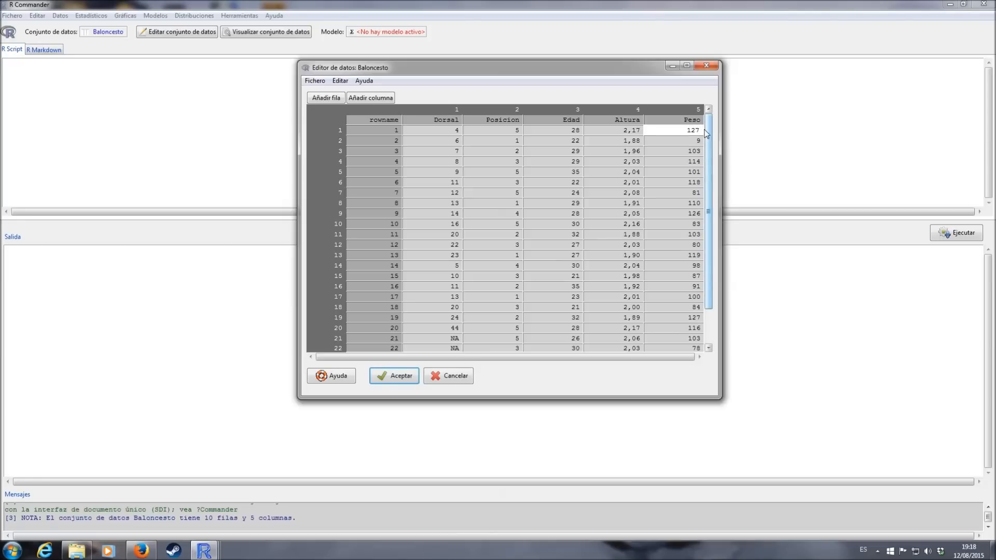
key(Return)
text(78)
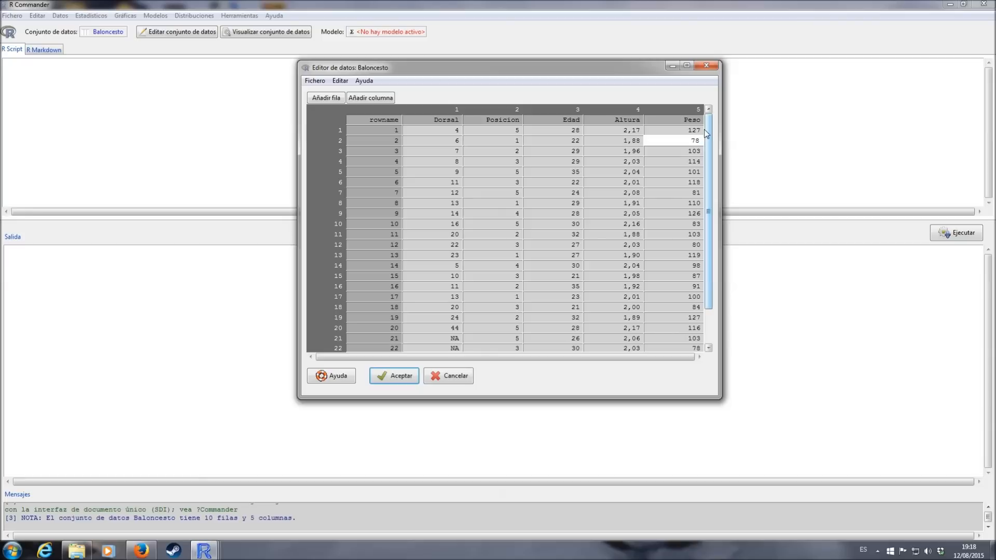
key(Return)
text(9)
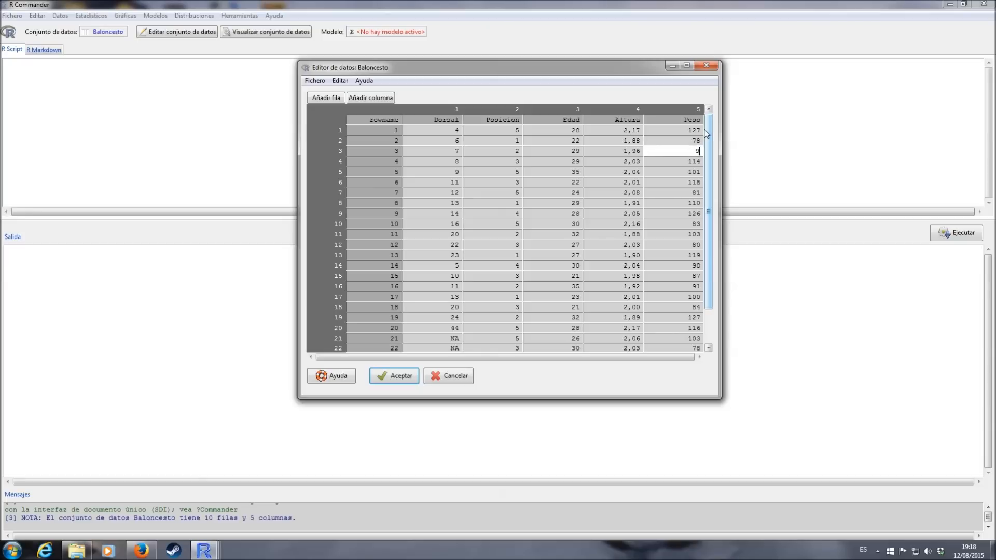
text(1)
key(Return)
Enter 103, 114 and 101 in the Peso column for rows 4 to 6.
text(103)
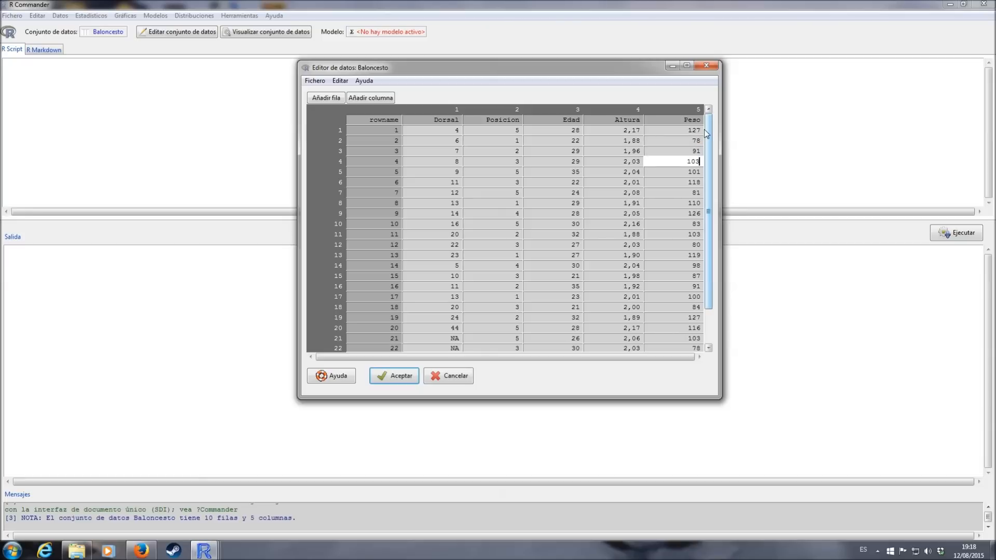
key(Return)
text(114)
key(Return)
text(101)
key(Return)
Enter 118, 81 and 110 in the Peso column for rows 7 to 9.
text(118)
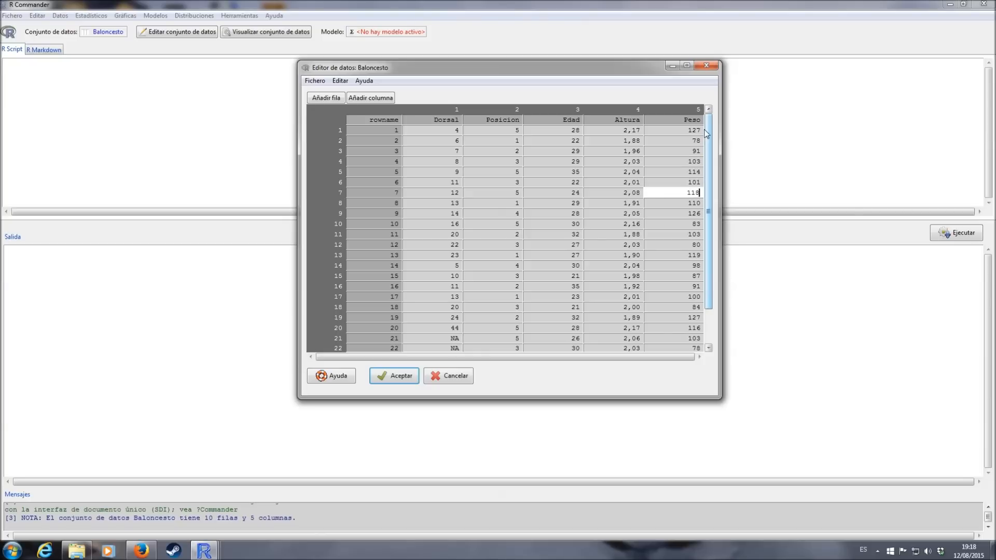
key(Return)
text(110)
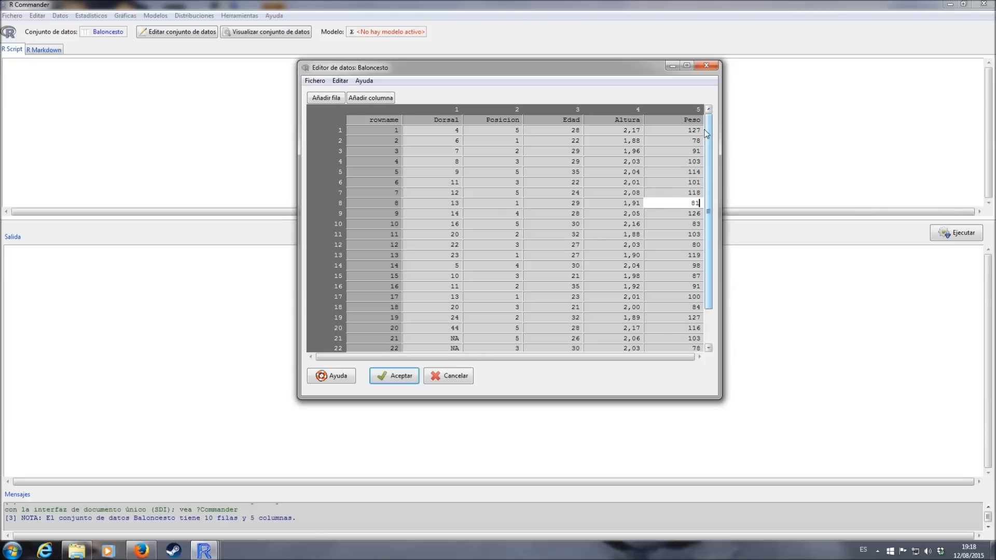
key(Return)
text(12611)
key(Return)
Enter 126, 83 and 103 in the Peso column for rows 10 to 12.
text(126)
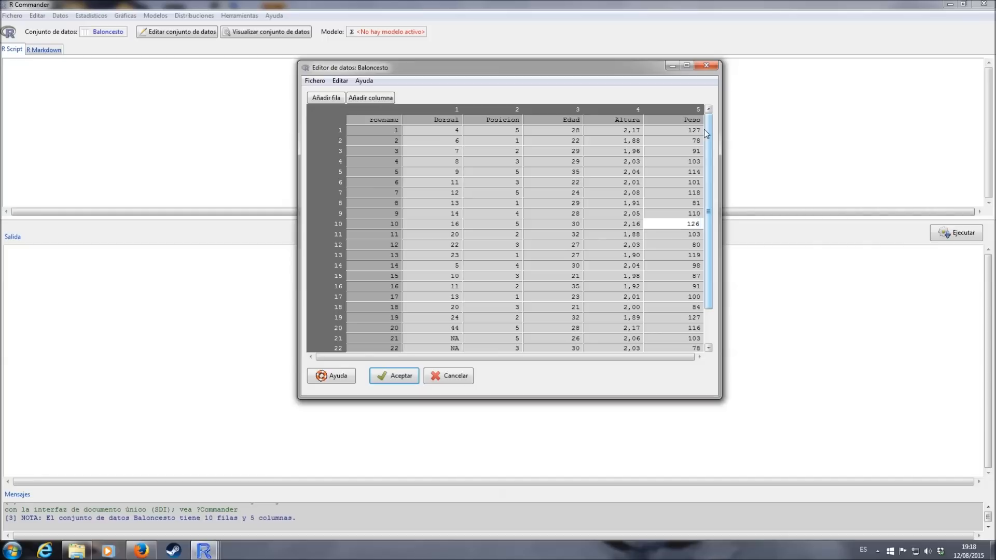
key(Return)
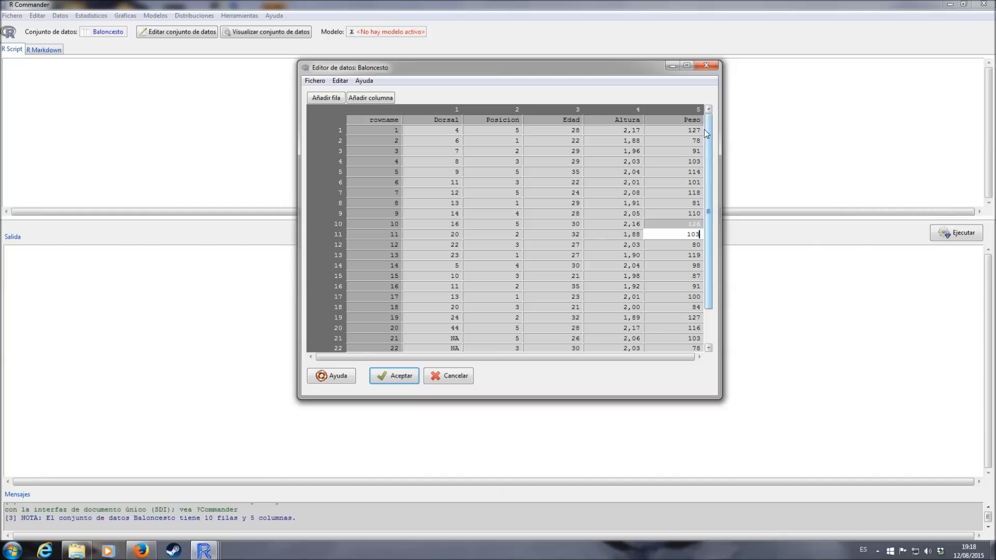
text(83)
key(Return)
text(103)
key(Return)
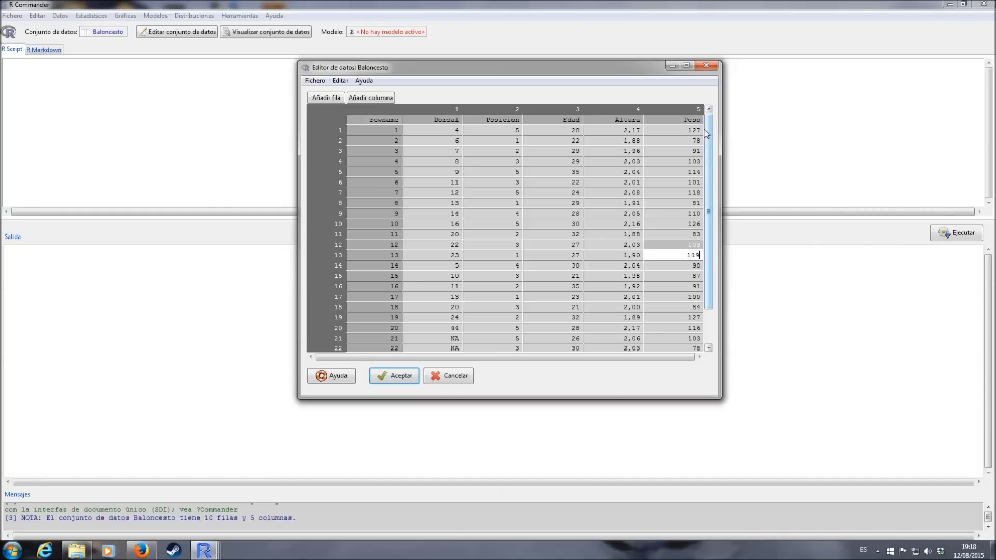
Enter 80, 119 and 98 in the Peso column for rows 13 to 15.
text(80)
key(Return)
text(11)
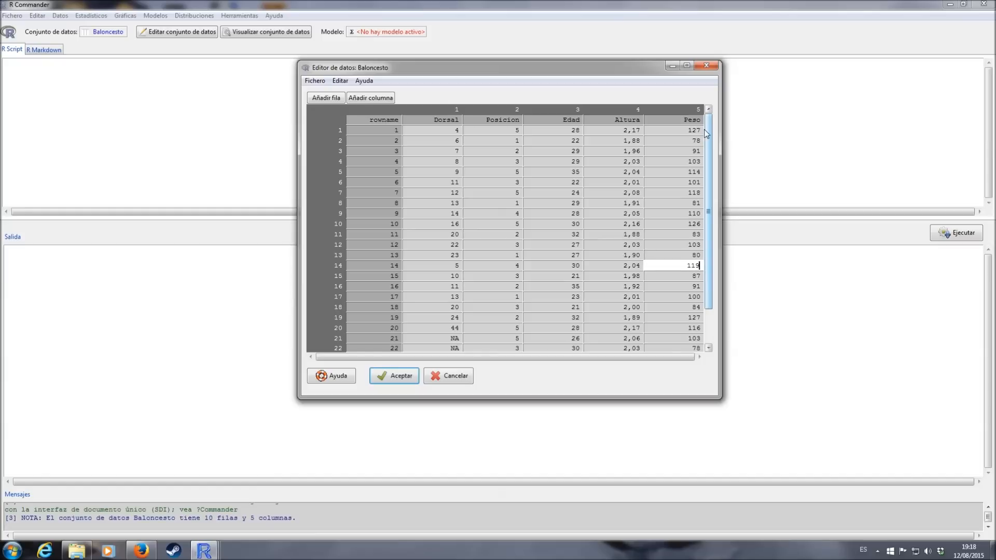
key(Return)
text(98)
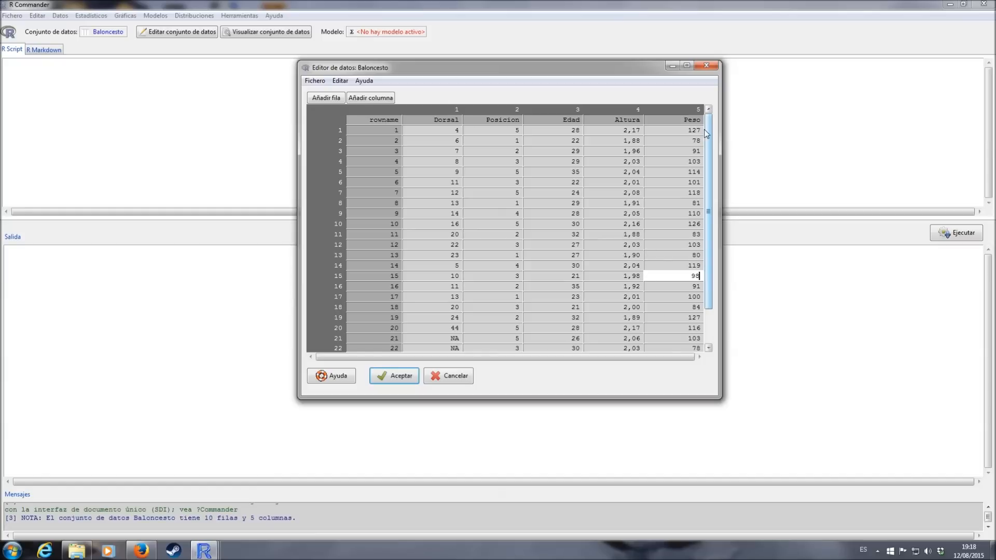
key(Return)
Enter 87, 91 and 100 in the Peso column for rows 16 to 18.
text(87)
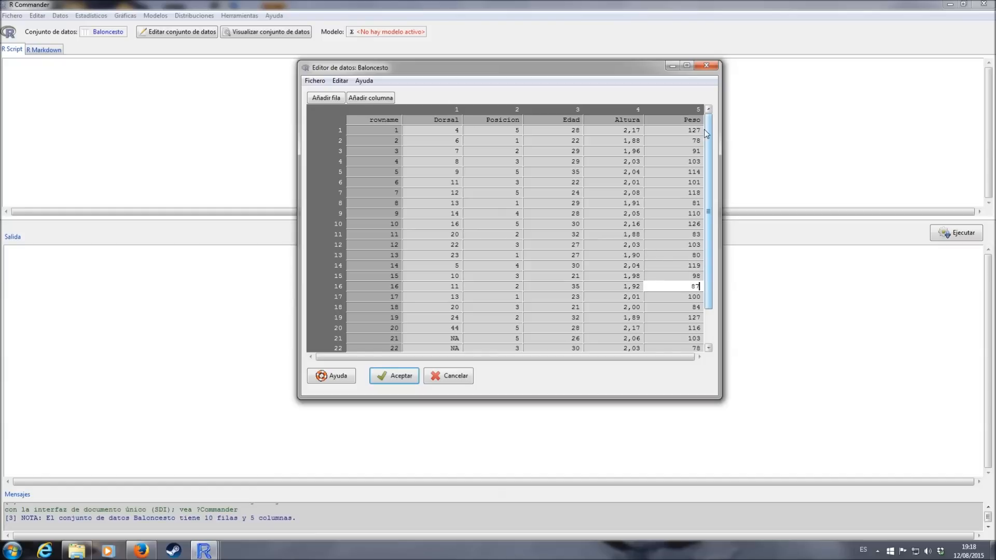
key(Return)
text(91)
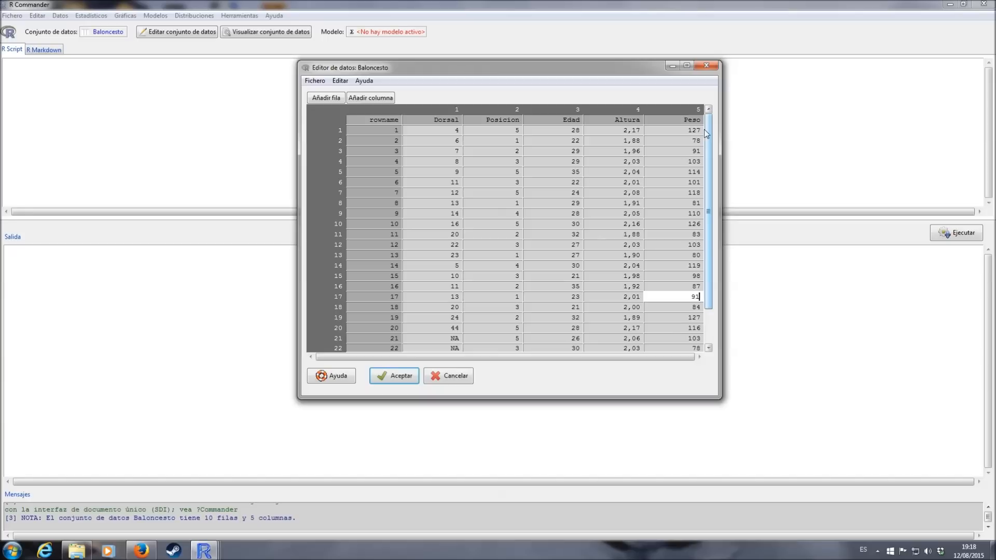
key(Return)
text(100)
key(Return)
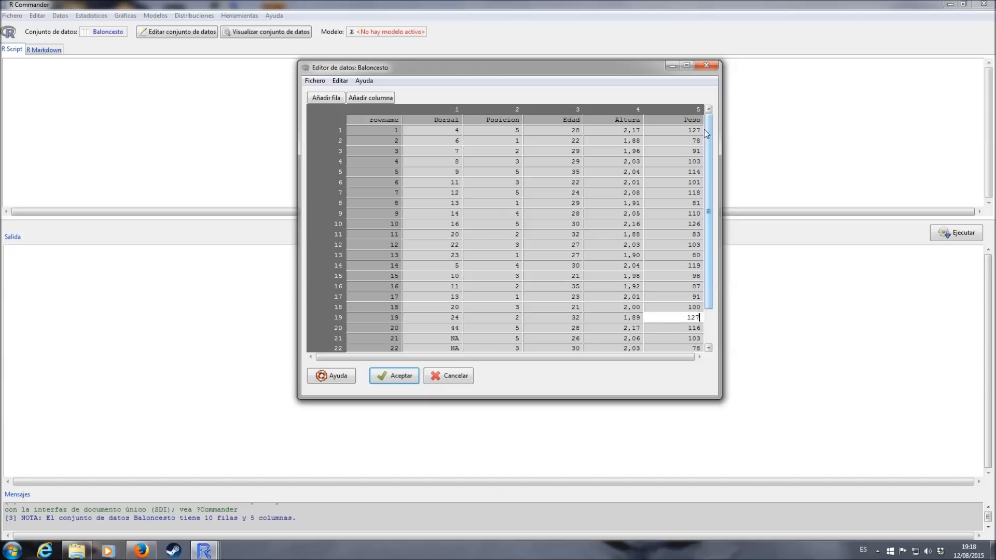
Enter 84, 127 and 116 in the Peso column for rows 19 to 21.
text(84)
key(Return)
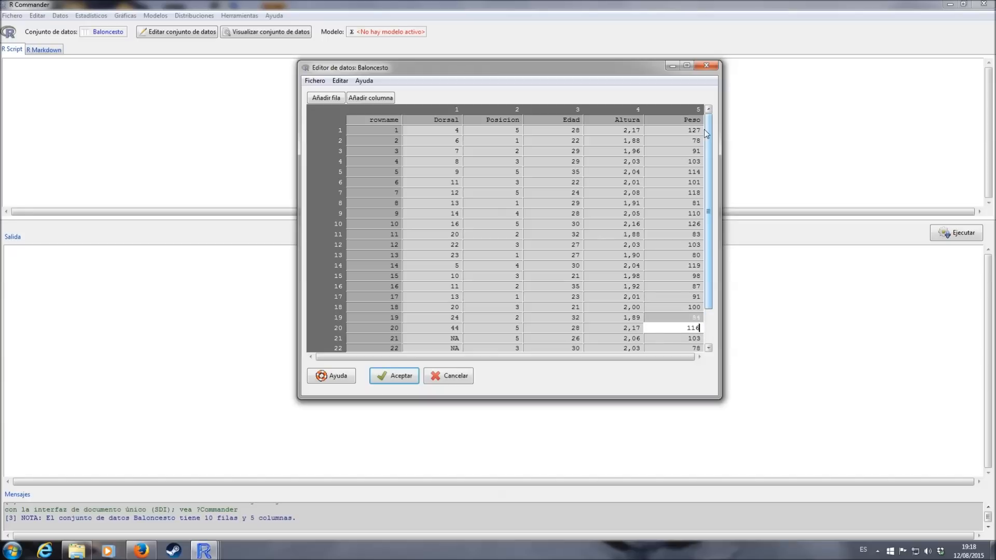
text(127)
key(Return)
text(116)
key(Return)
Enter 103, 78 and 121 in the Peso column for rows 22 to 24.
text(103)
key(Return)
text(78)
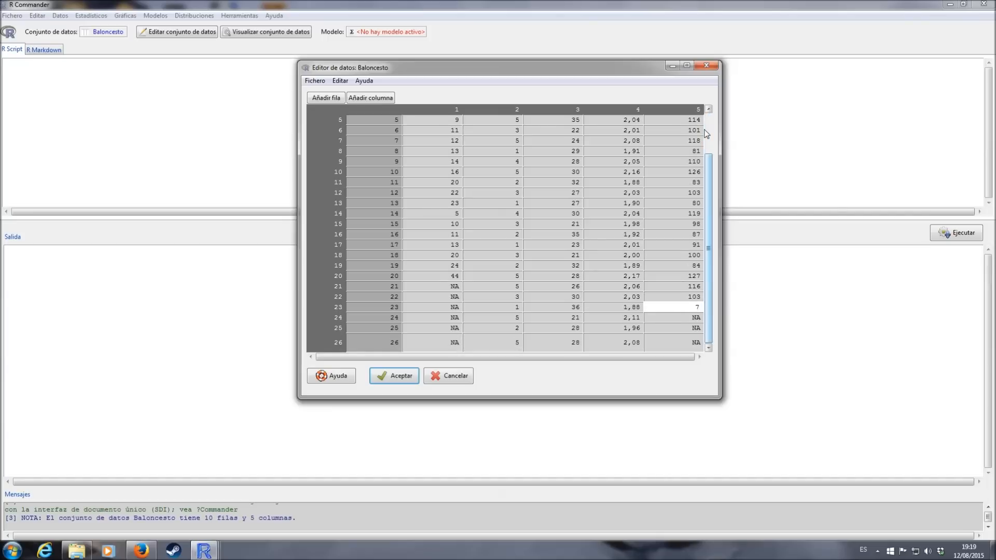
key(Return)
text(121)
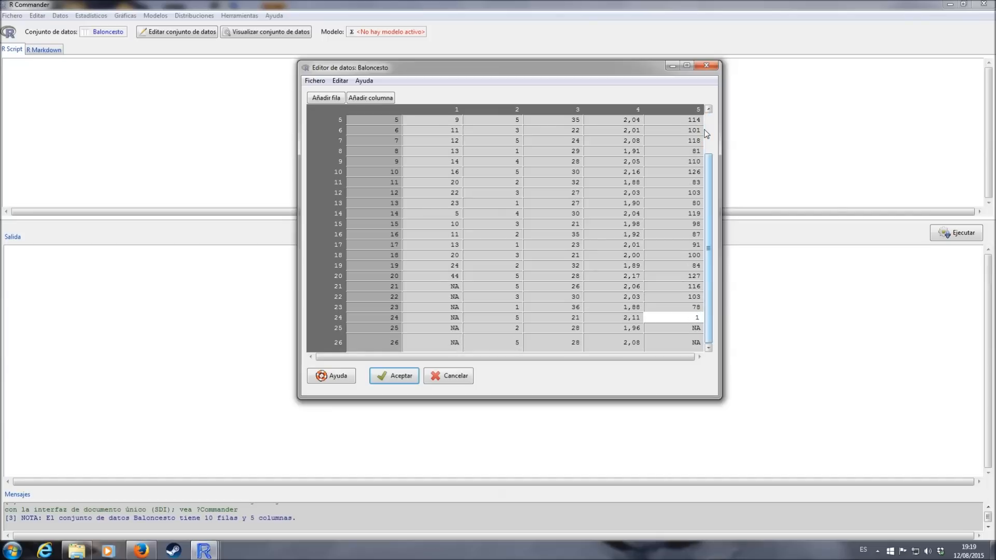
key(Return)
Enter 91 and 118 in the Peso column for rows 25 and 26.
text(91)
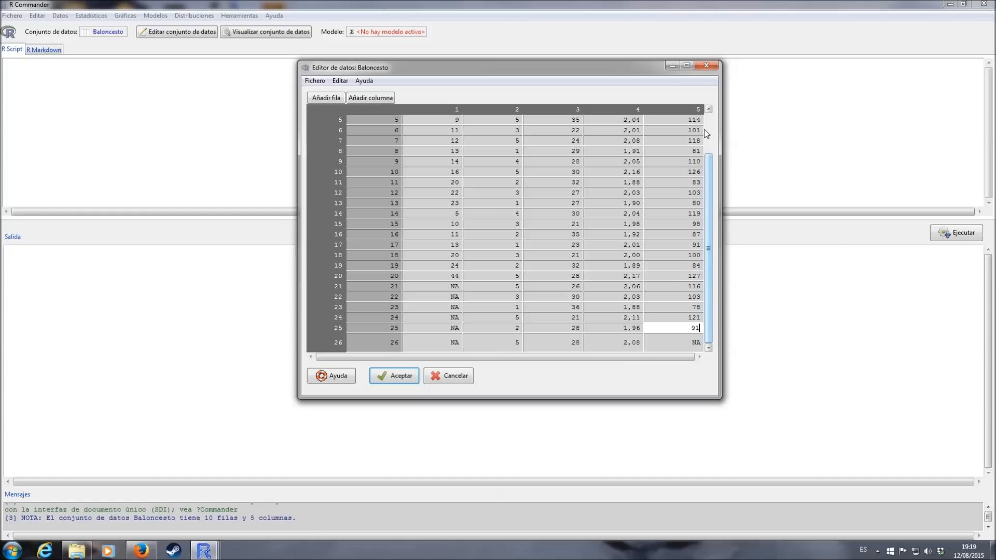
key(Return)
text(118)
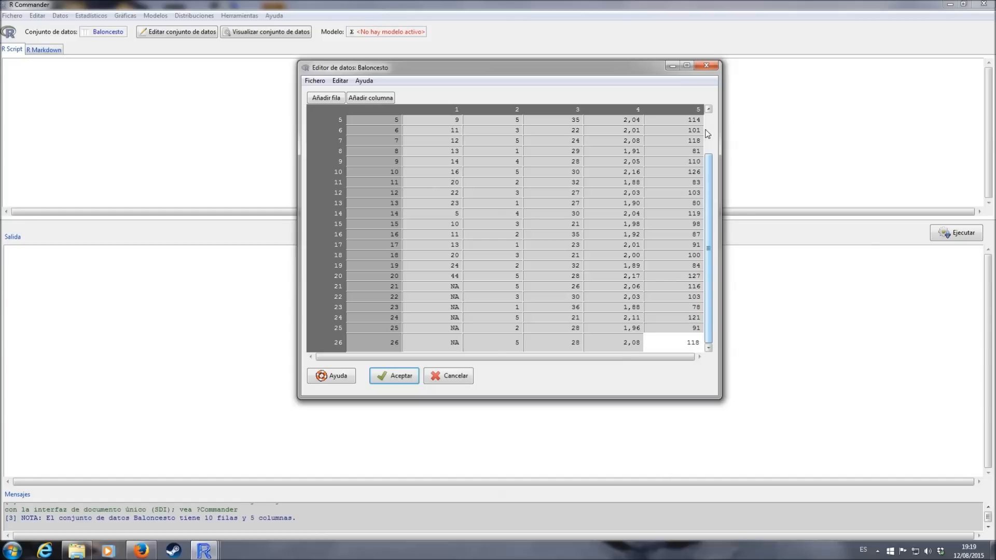
Rename the Altura column to Altura(m).
drag(711, 162, 710, 117)
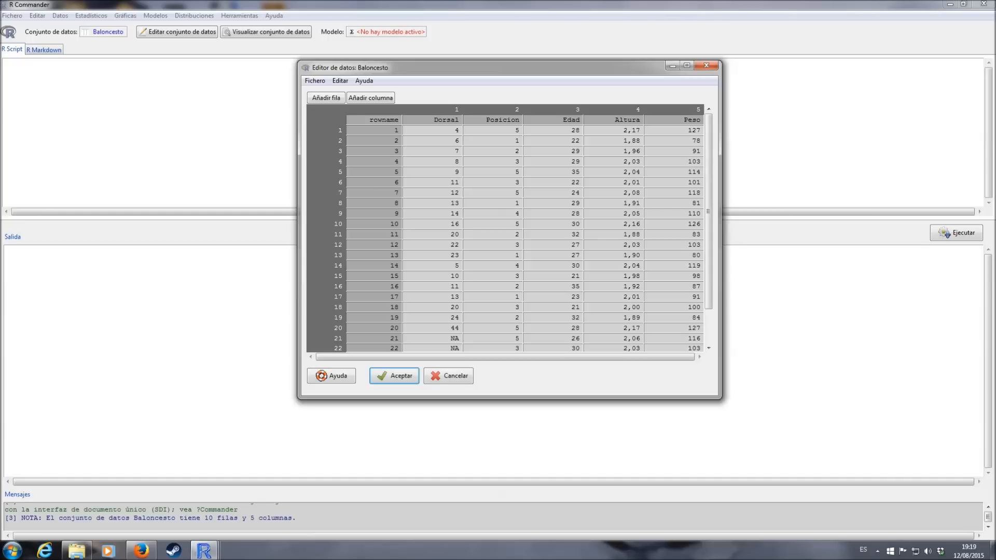
click(626, 120)
key(BackSpace)
key(BackSpace)
key(BackSpace)
key(BackSpace)
key(BackSpace)
key(BackSpace)
text((m))
click(635, 119)
key(BackSpace)
key(BackSpace)
text(Altura(m)
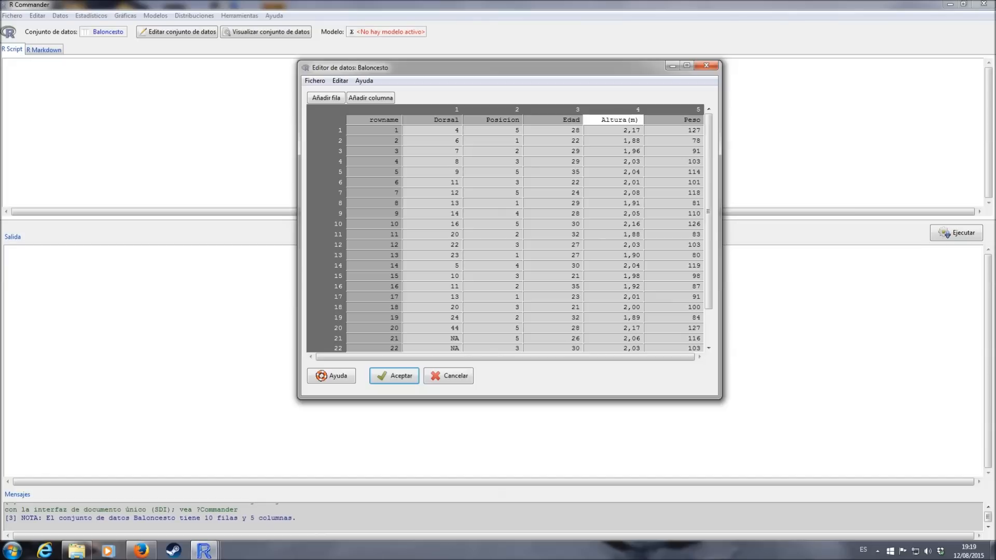
Rename the Peso column to Peso(Kg).
click(693, 119)
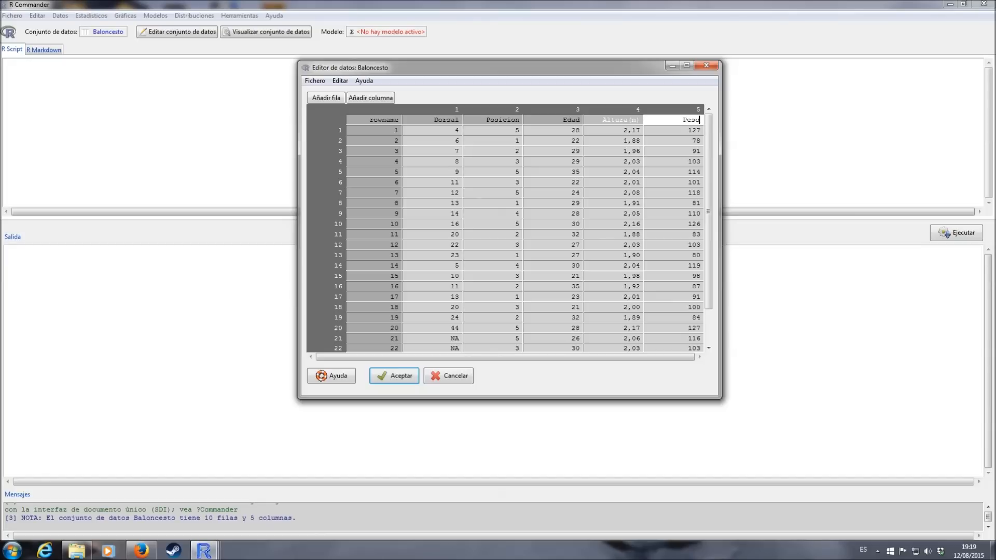
text(()
text(Peso (Kg))
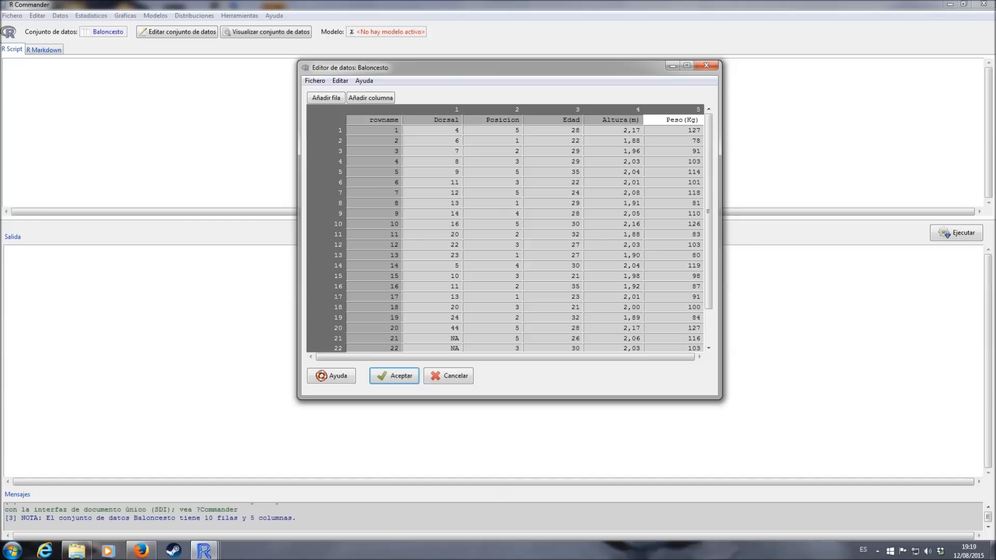
click(687, 151)
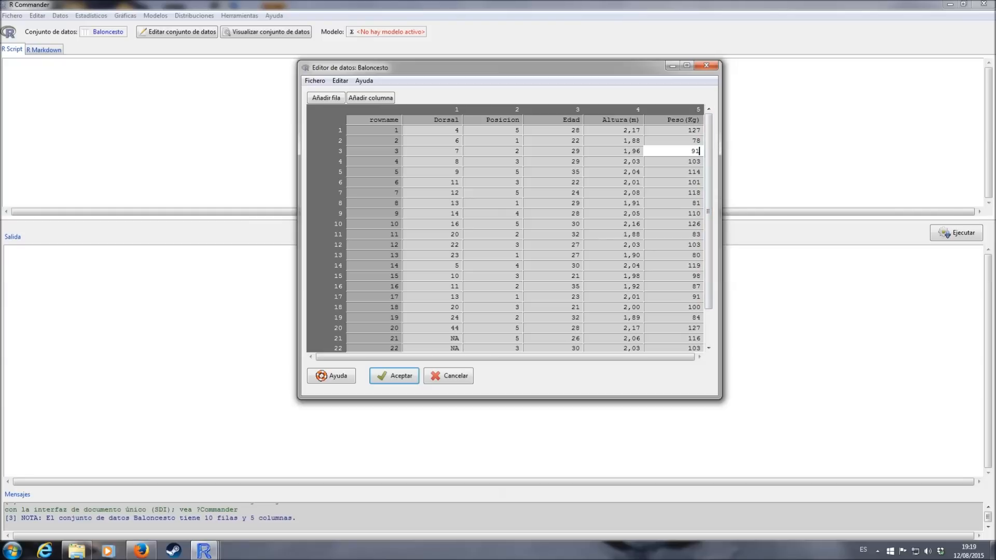
click(692, 182)
drag(711, 166, 712, 131)
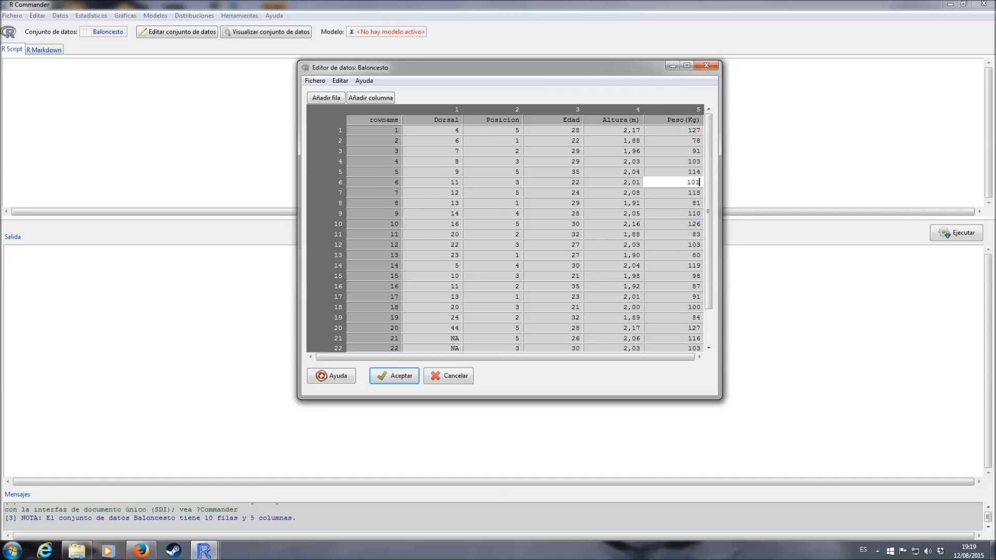
click(698, 193)
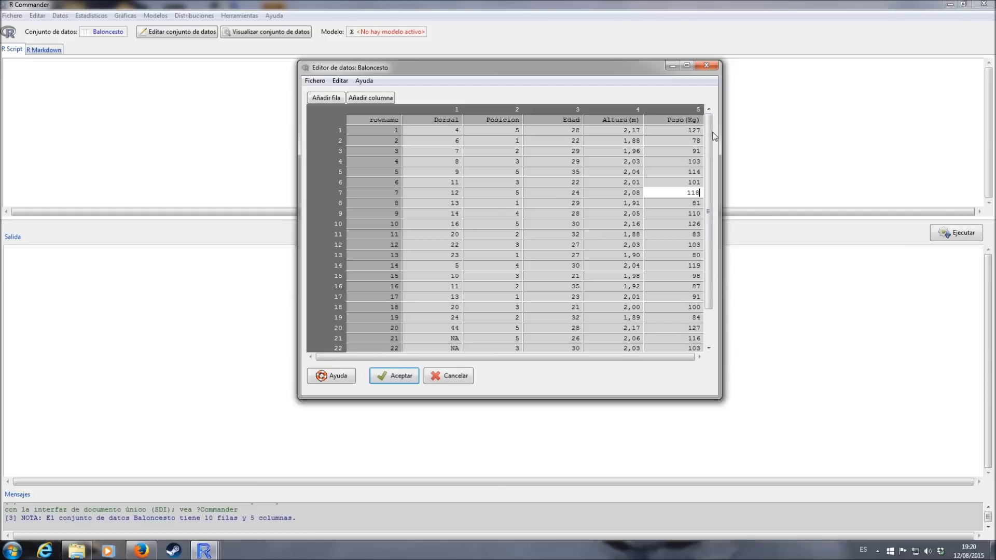
scroll(715, 143, down, 3)
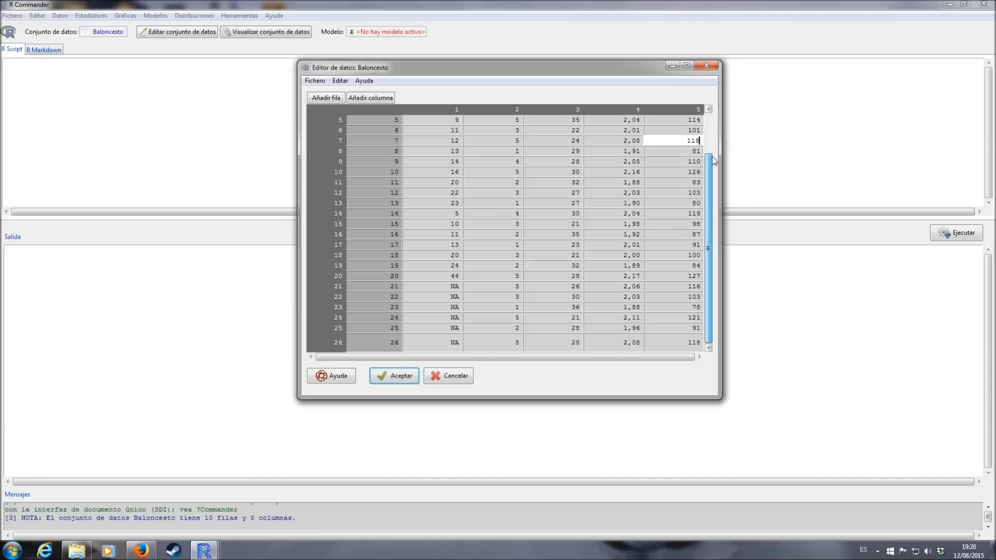
scroll(715, 142, up, 3)
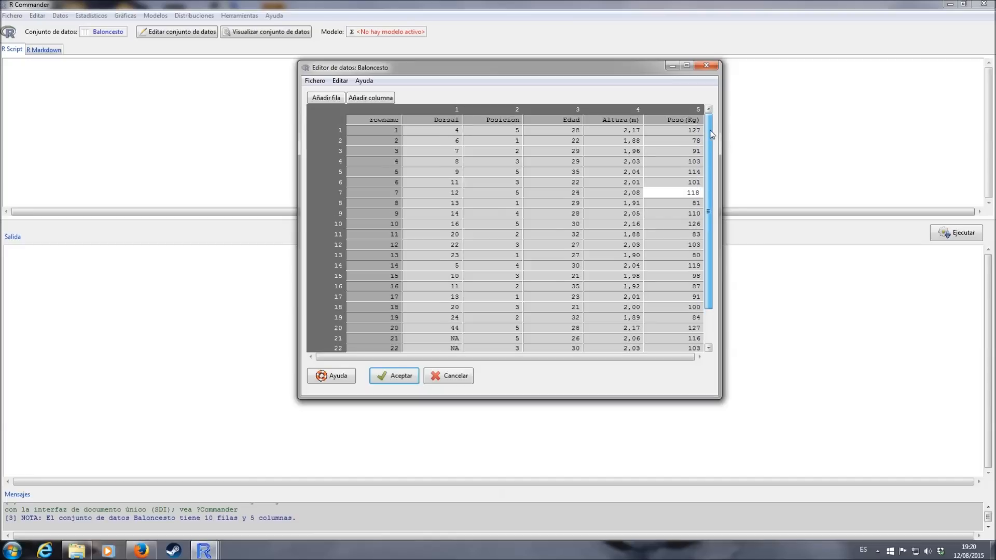
Accept the edits to the Baloncesto data set, view the resulting table, and close the viewer.
click(395, 374)
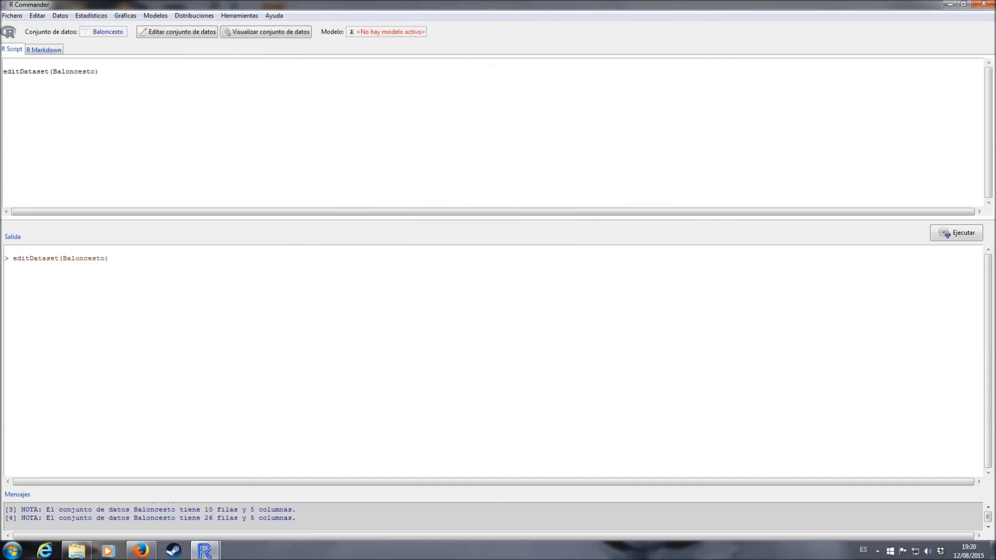
click(257, 37)
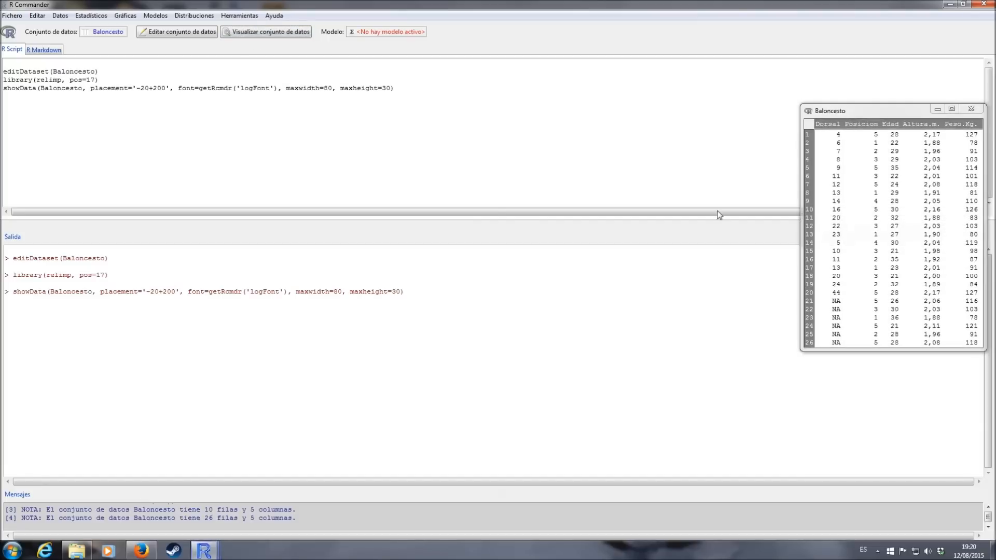
drag(869, 111, 658, 77)
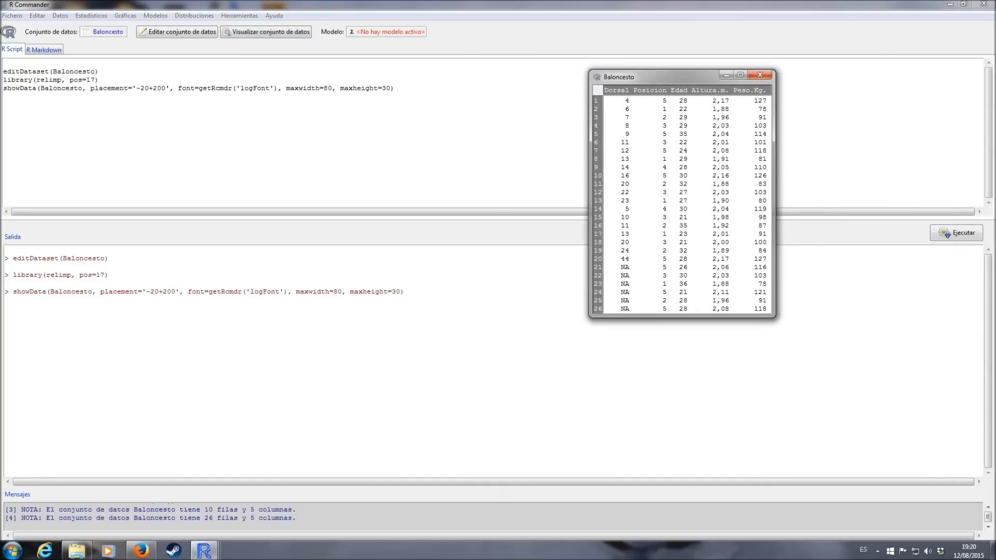
click(761, 75)
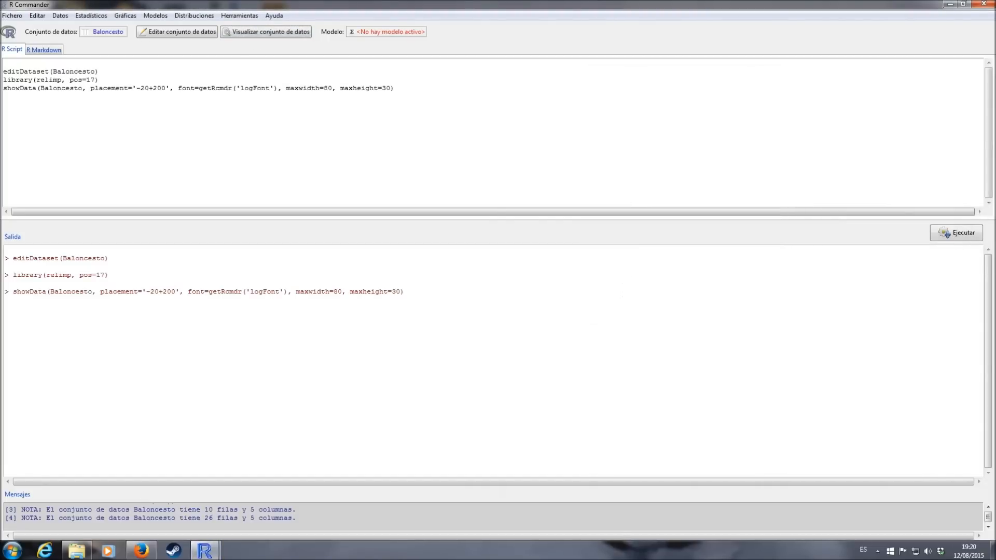
Import the SPSS file CIS2753.sav as a data set named Adolescentes, converting value labels to factor levels and variable names to lowercase.
click(58, 17)
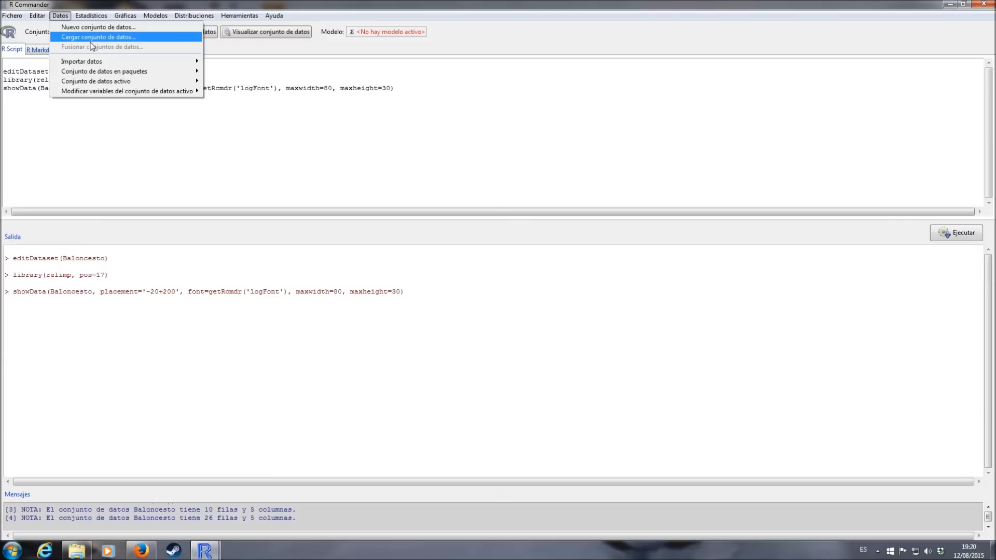
mouse_move(99, 63)
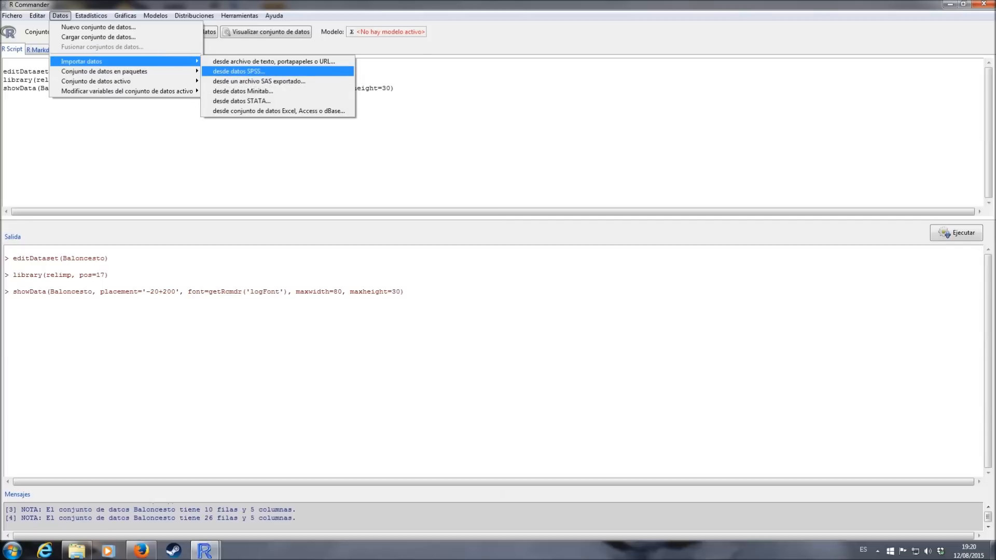
click(270, 74)
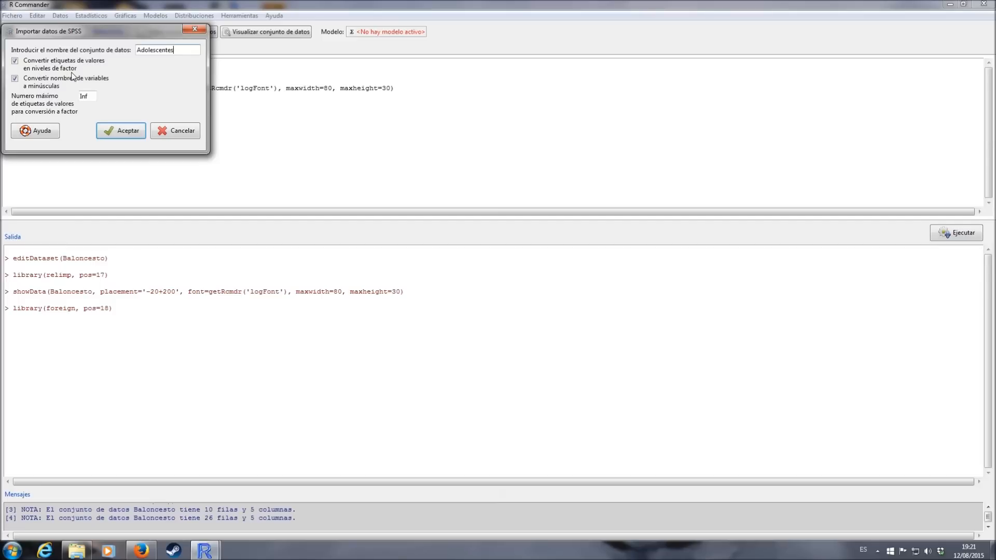
click(130, 131)
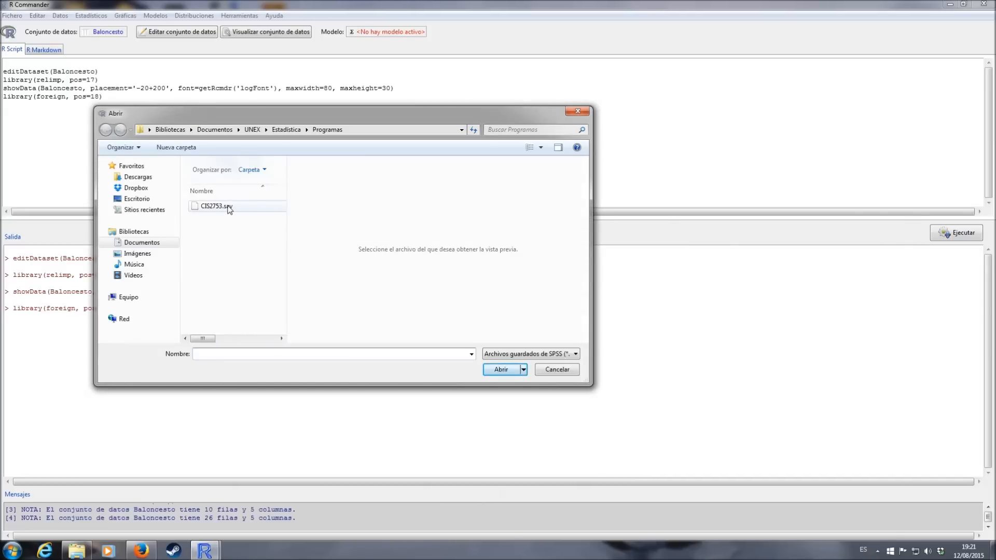
click(231, 208)
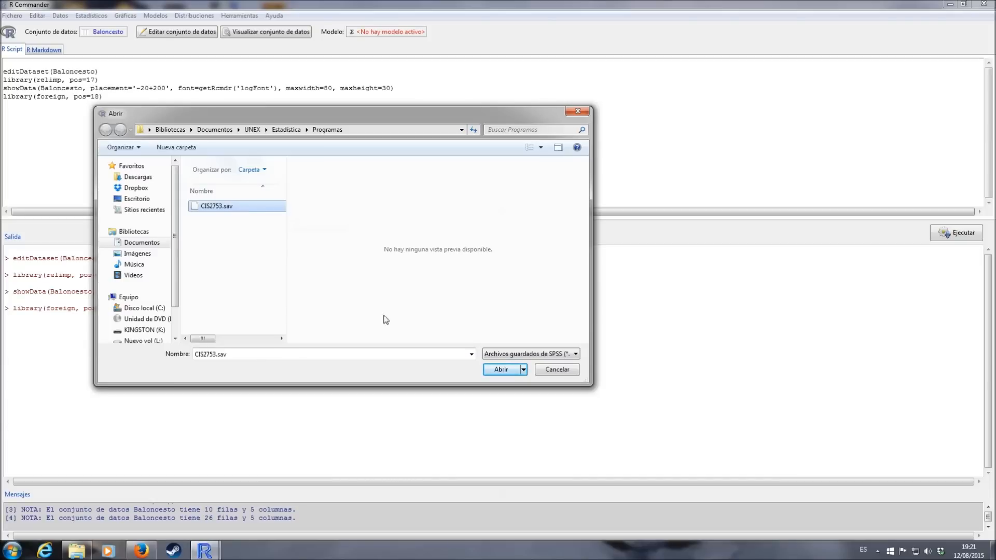
click(502, 369)
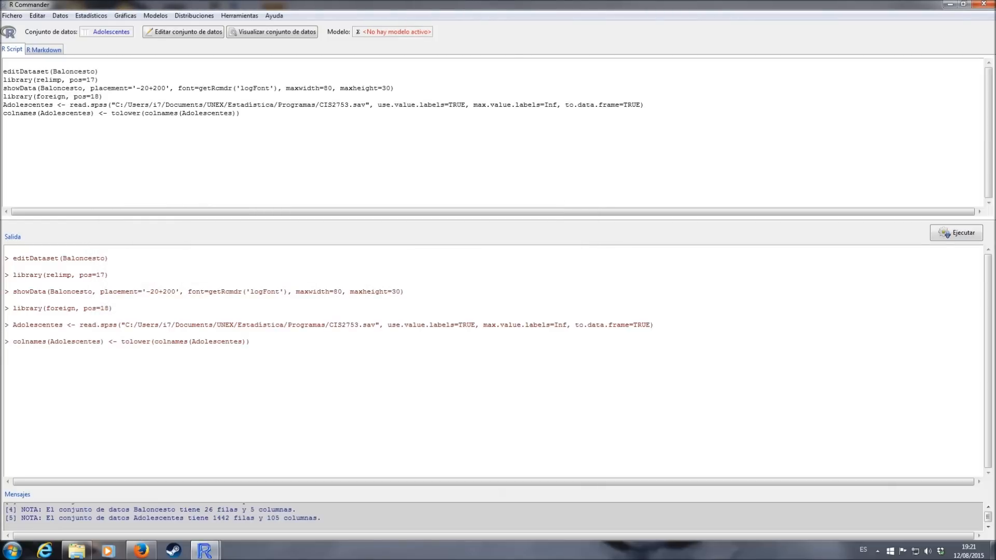
Choose Adolescentes rather than Baloncesto as the active data set.
click(124, 32)
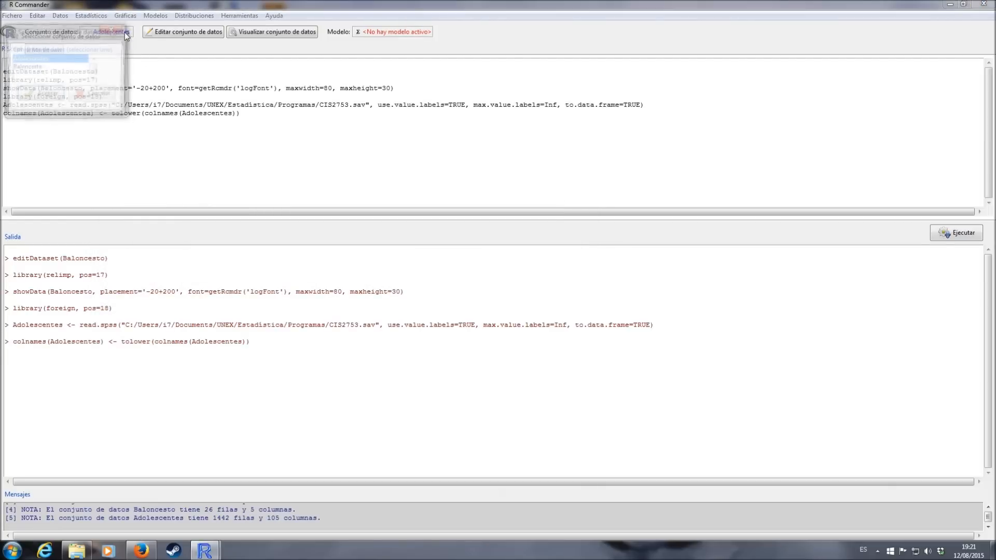
click(121, 29)
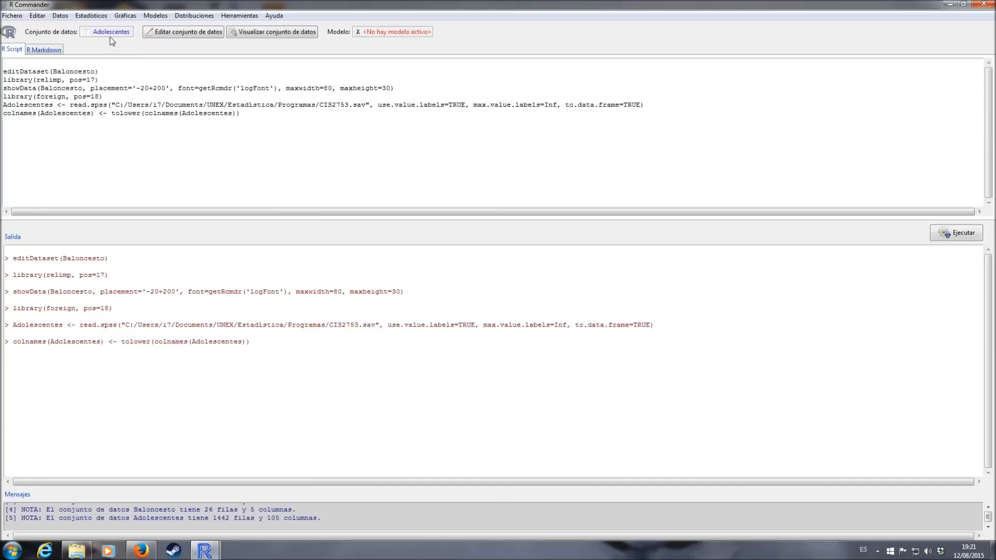
click(121, 33)
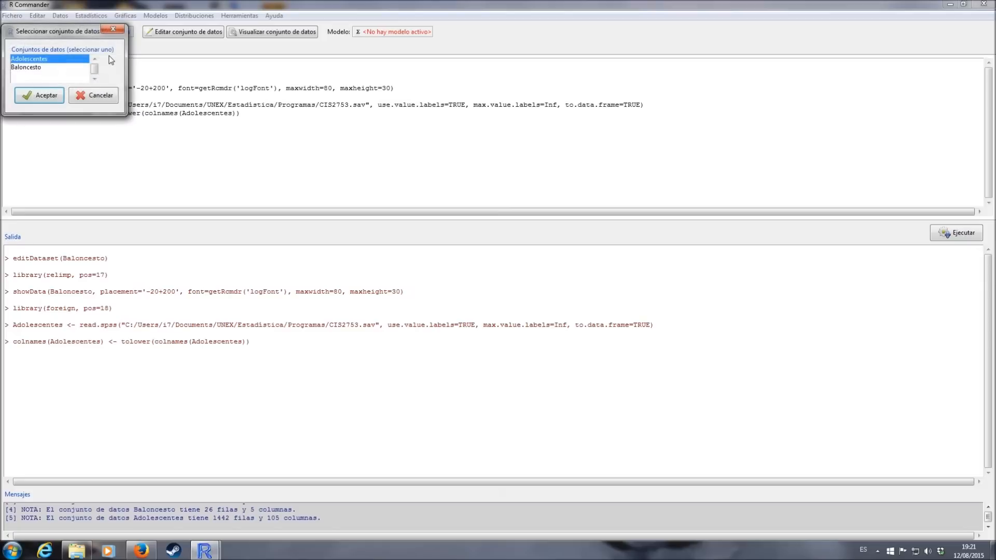
click(53, 68)
click(57, 60)
click(49, 96)
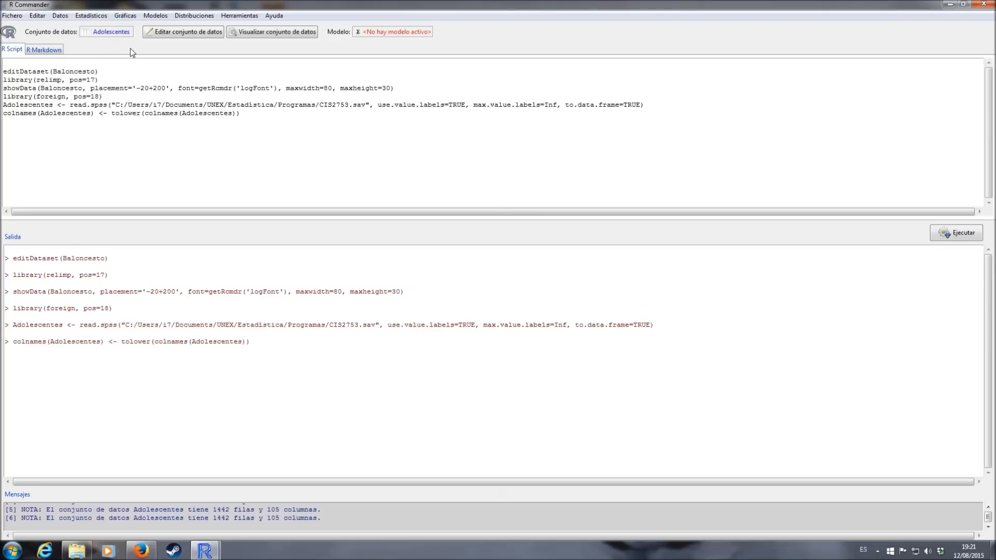
View the Adolescentes data set in an enlarged window, look across its columns, and close the viewer.
click(260, 33)
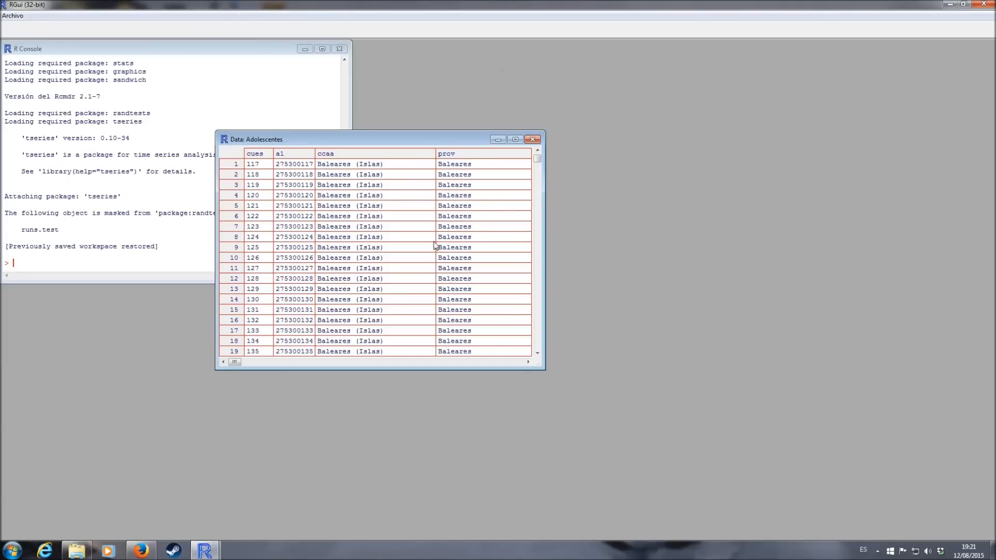
drag(382, 138, 235, 53)
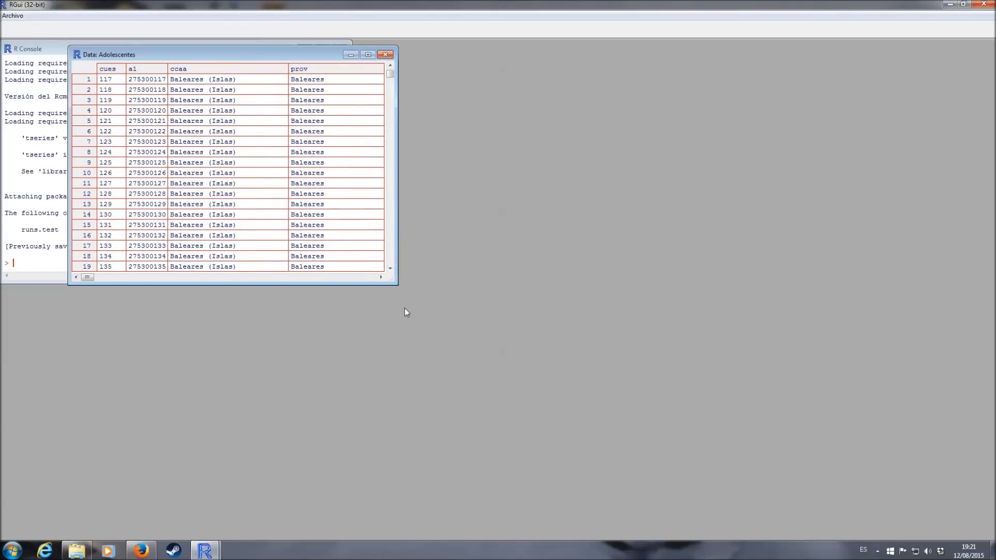
drag(398, 284, 946, 527)
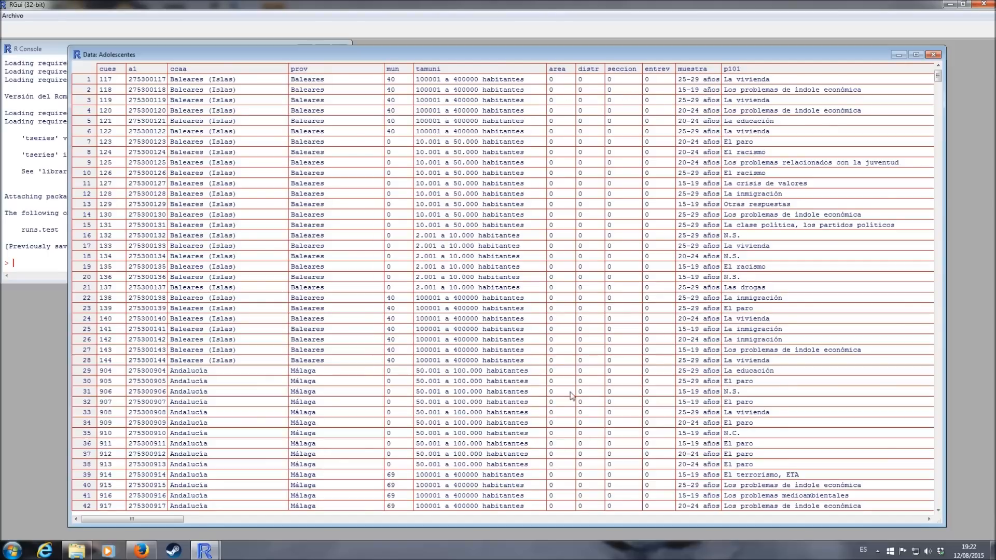
drag(177, 519, 577, 521)
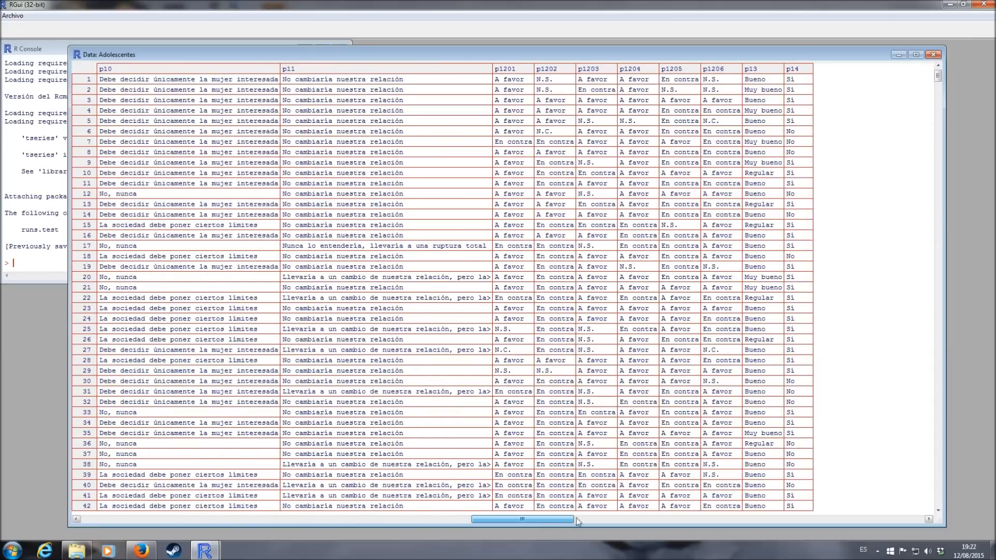
click(615, 518)
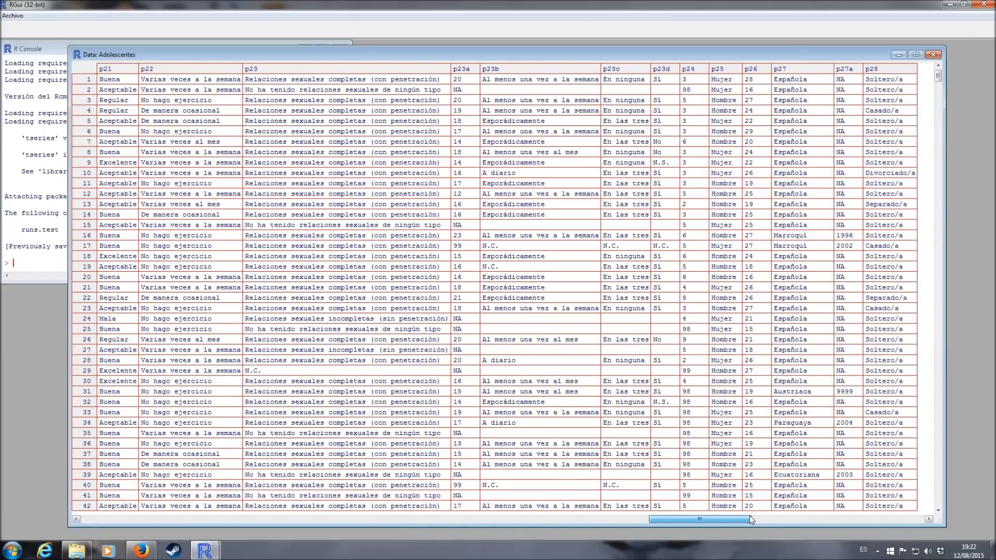
drag(749, 517, 154, 483)
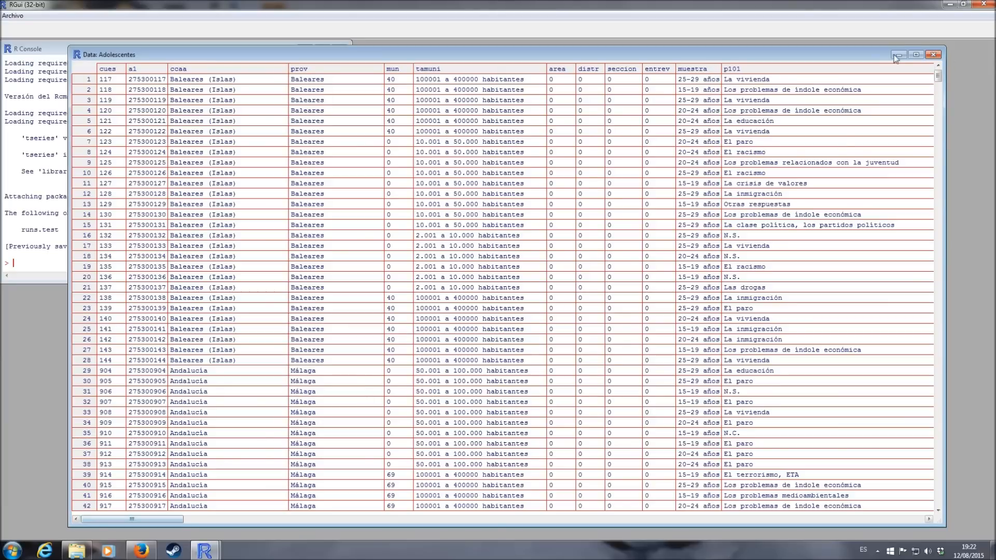
click(936, 55)
click(41, 15)
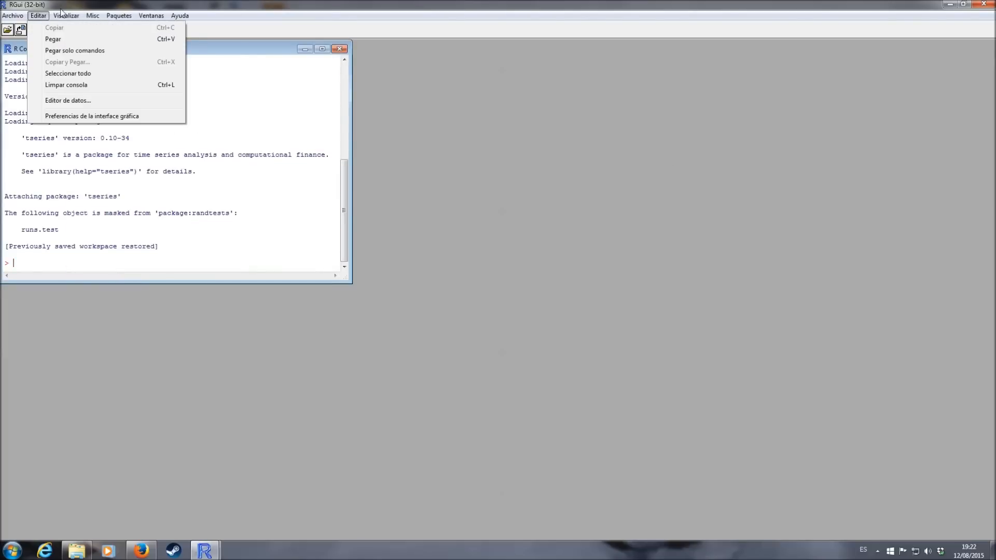
click(216, 3)
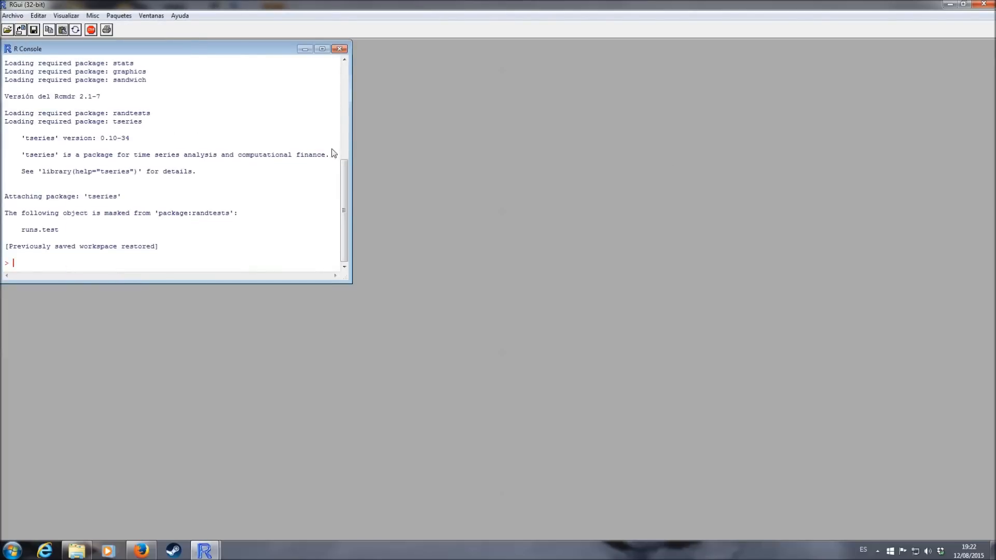